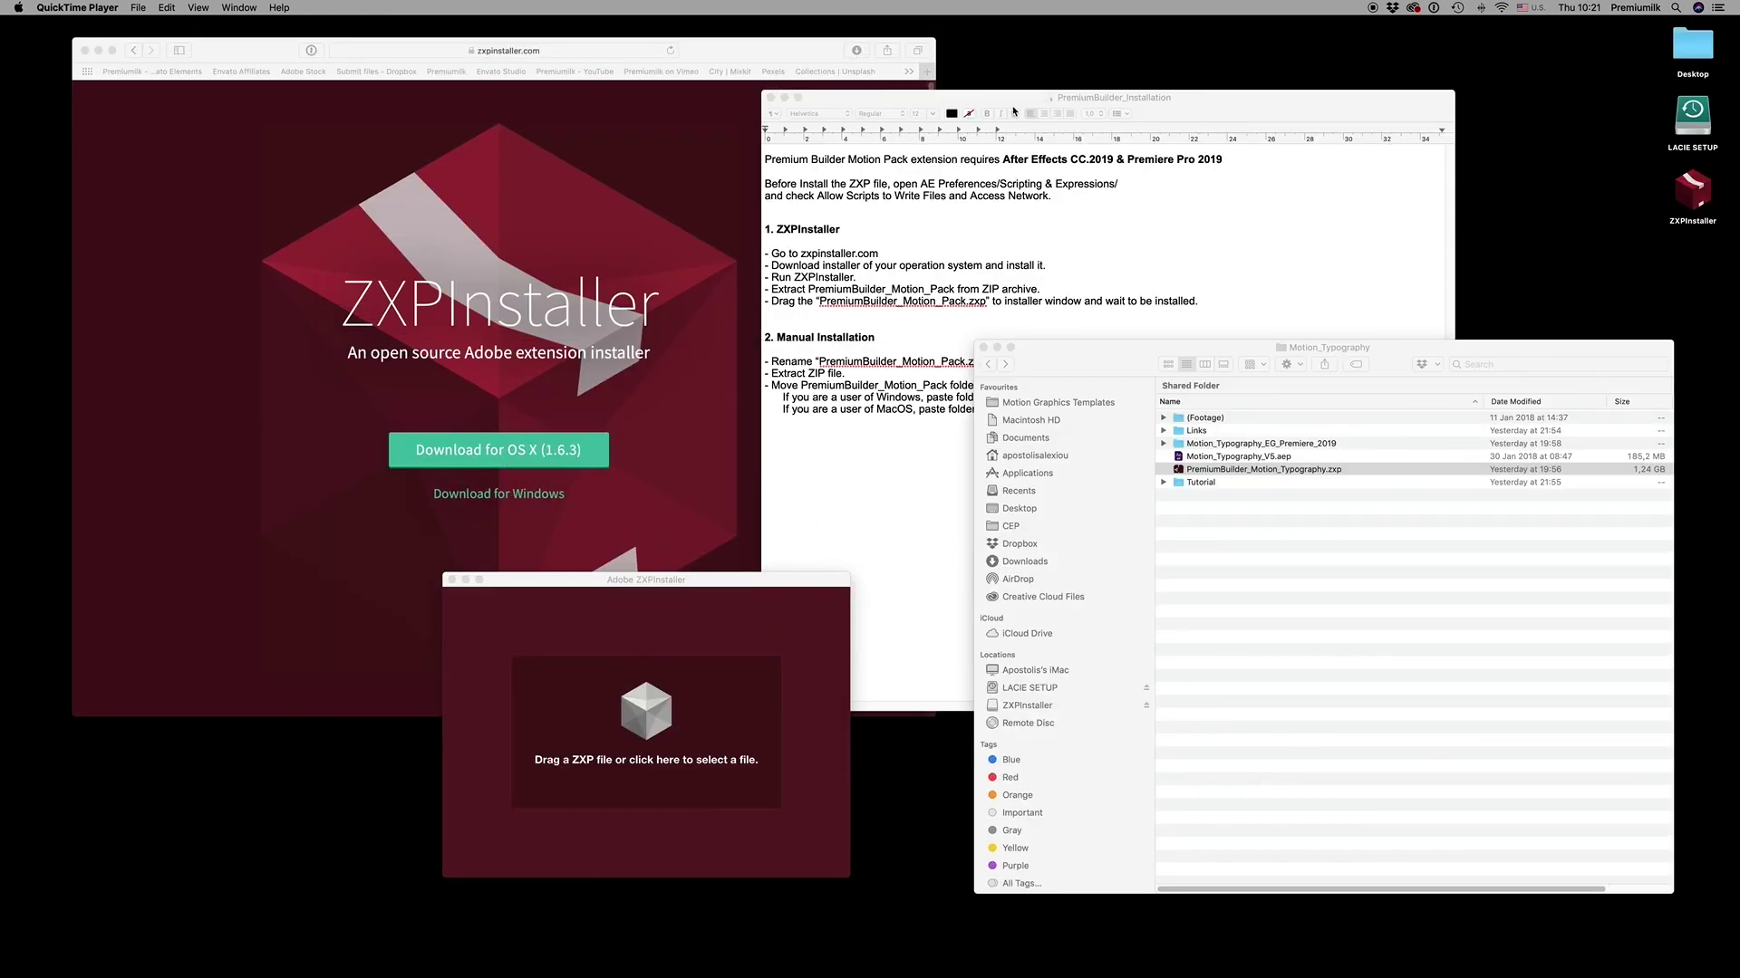
Open the PremiumBuilder_Installation document from the project folder's Links folder
left_click(1012, 94)
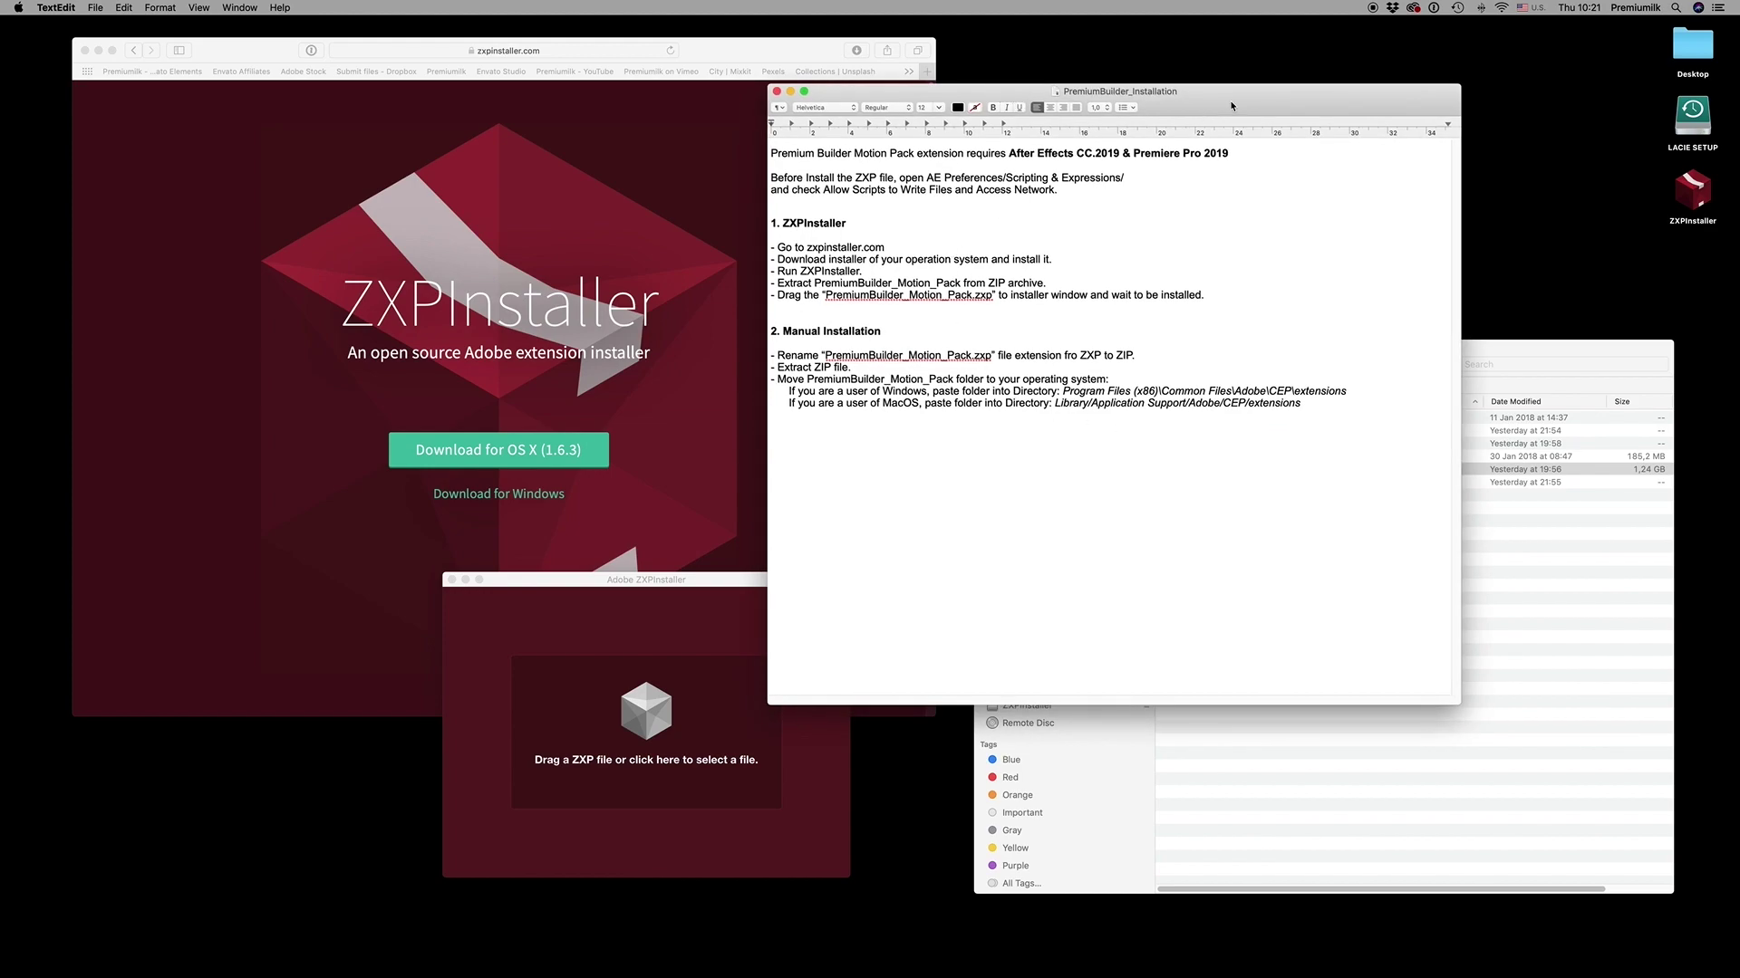
left_click_drag(1231, 106, 918, 117)
left_click(1216, 348)
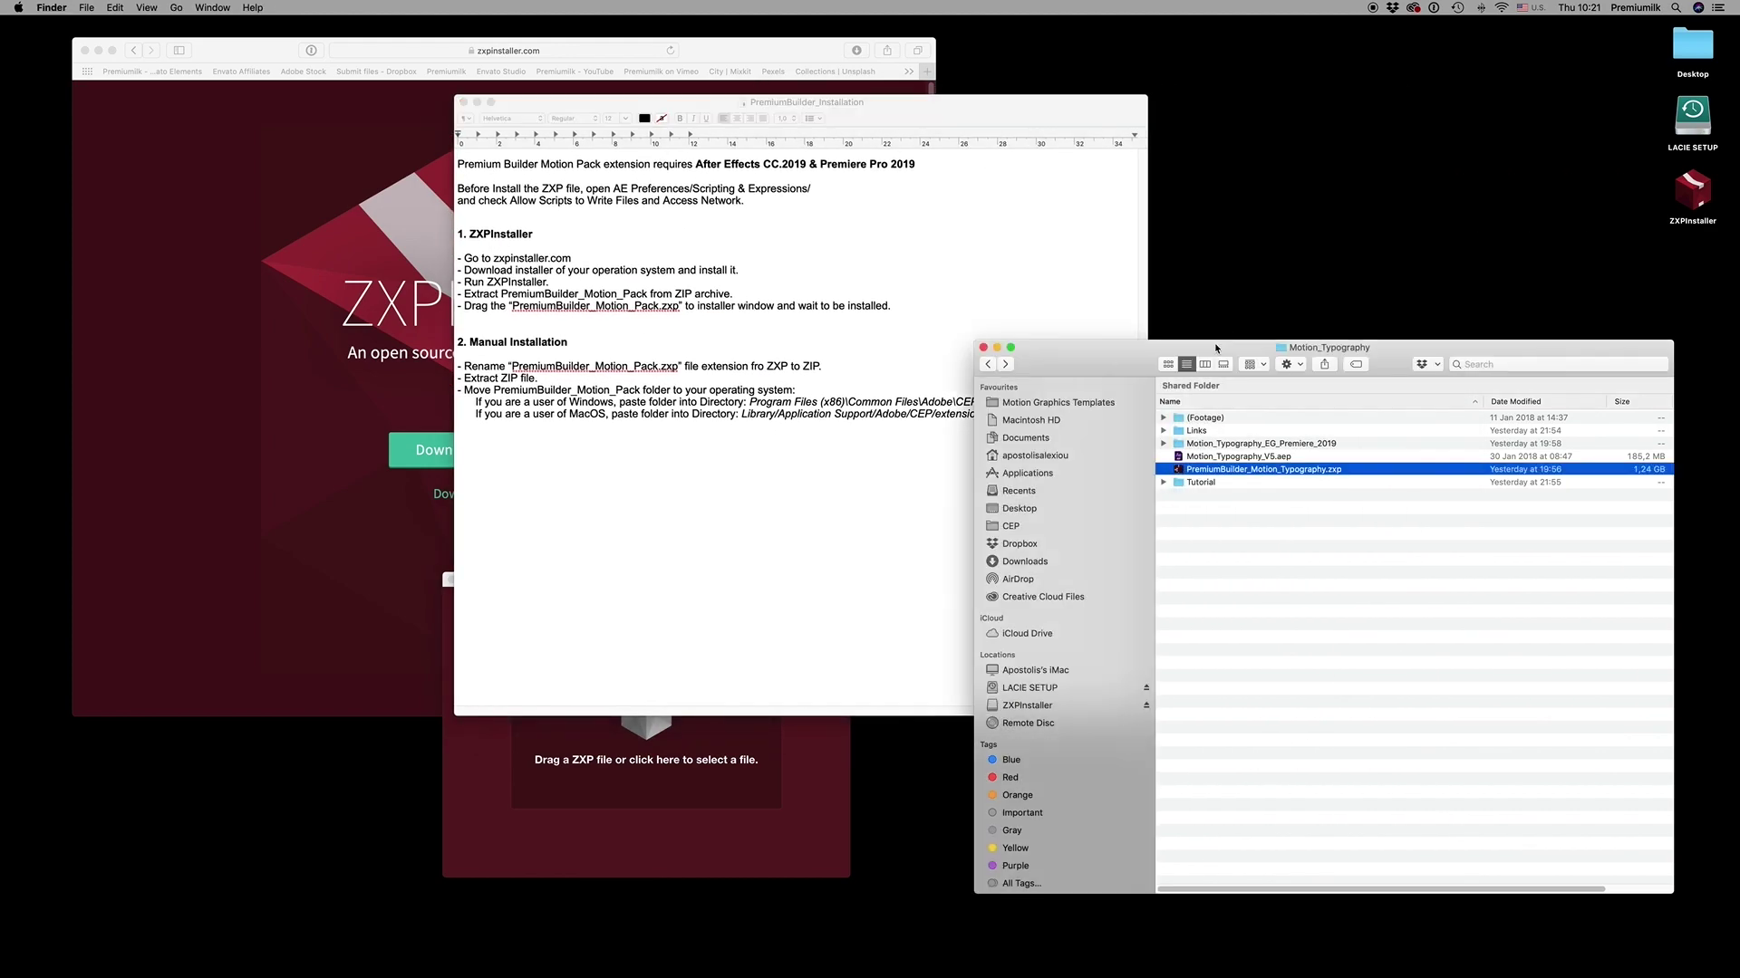
left_click(1163, 431)
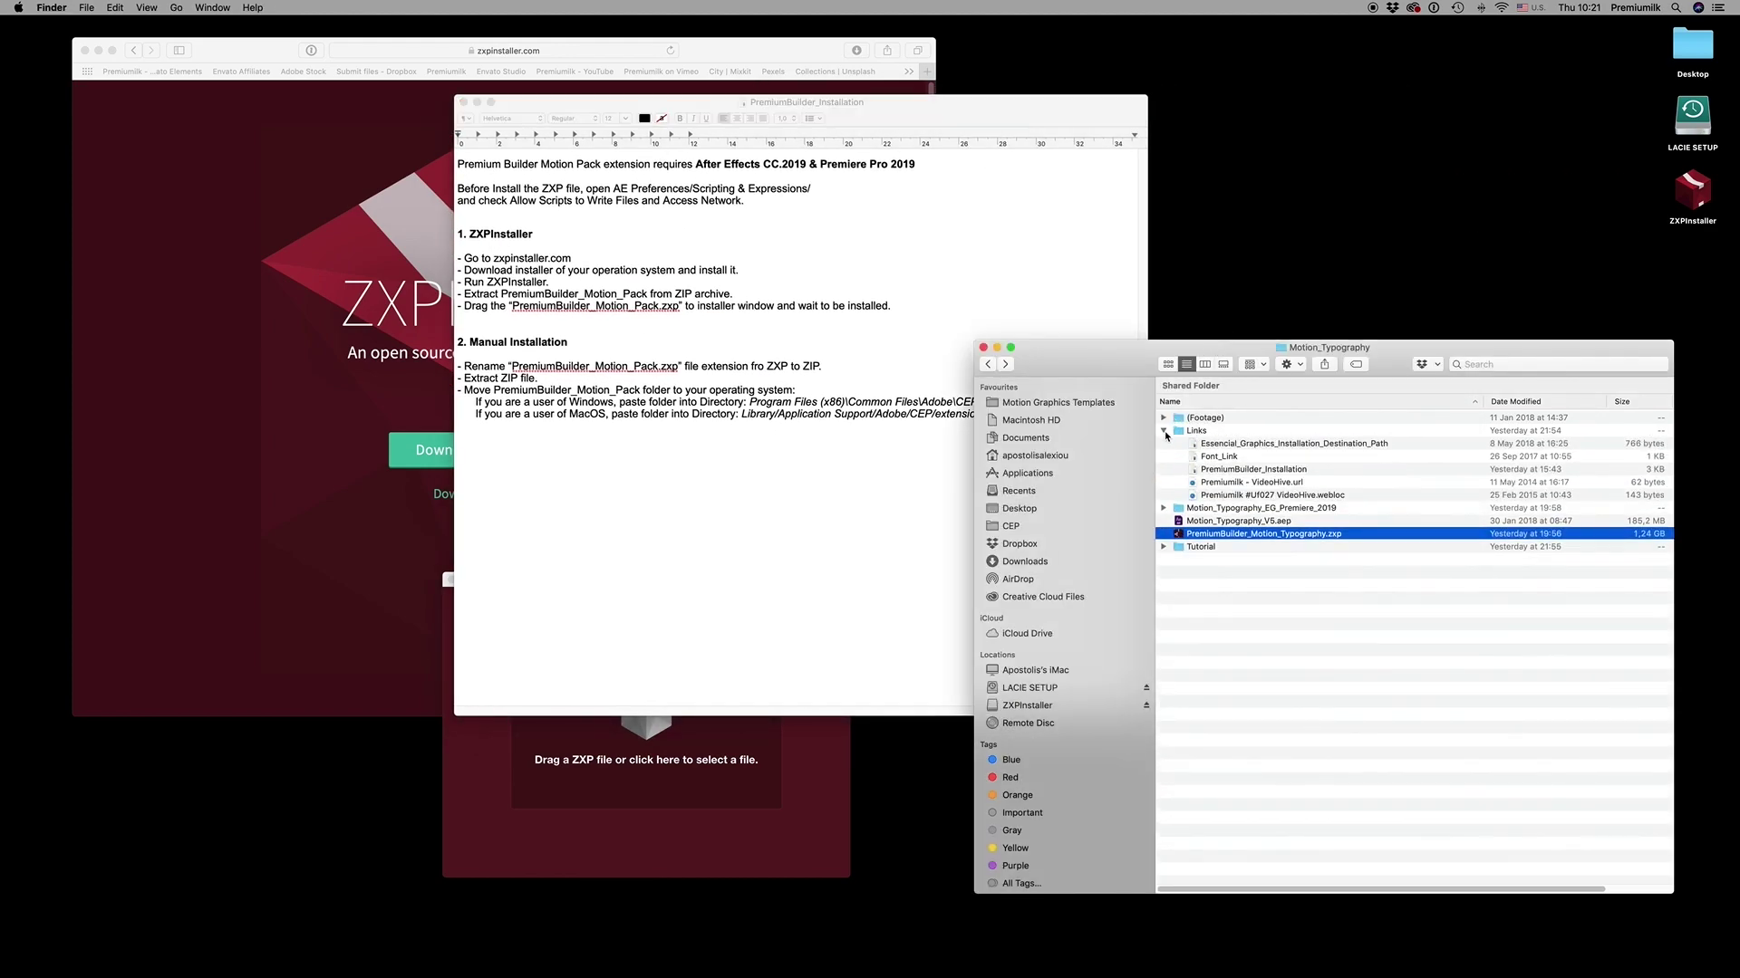
double_click(1249, 471)
Place the instructions beside the installer, highlight zxpinstaller.com, and minimize the download page
left_click_drag(627, 104, 889, 105)
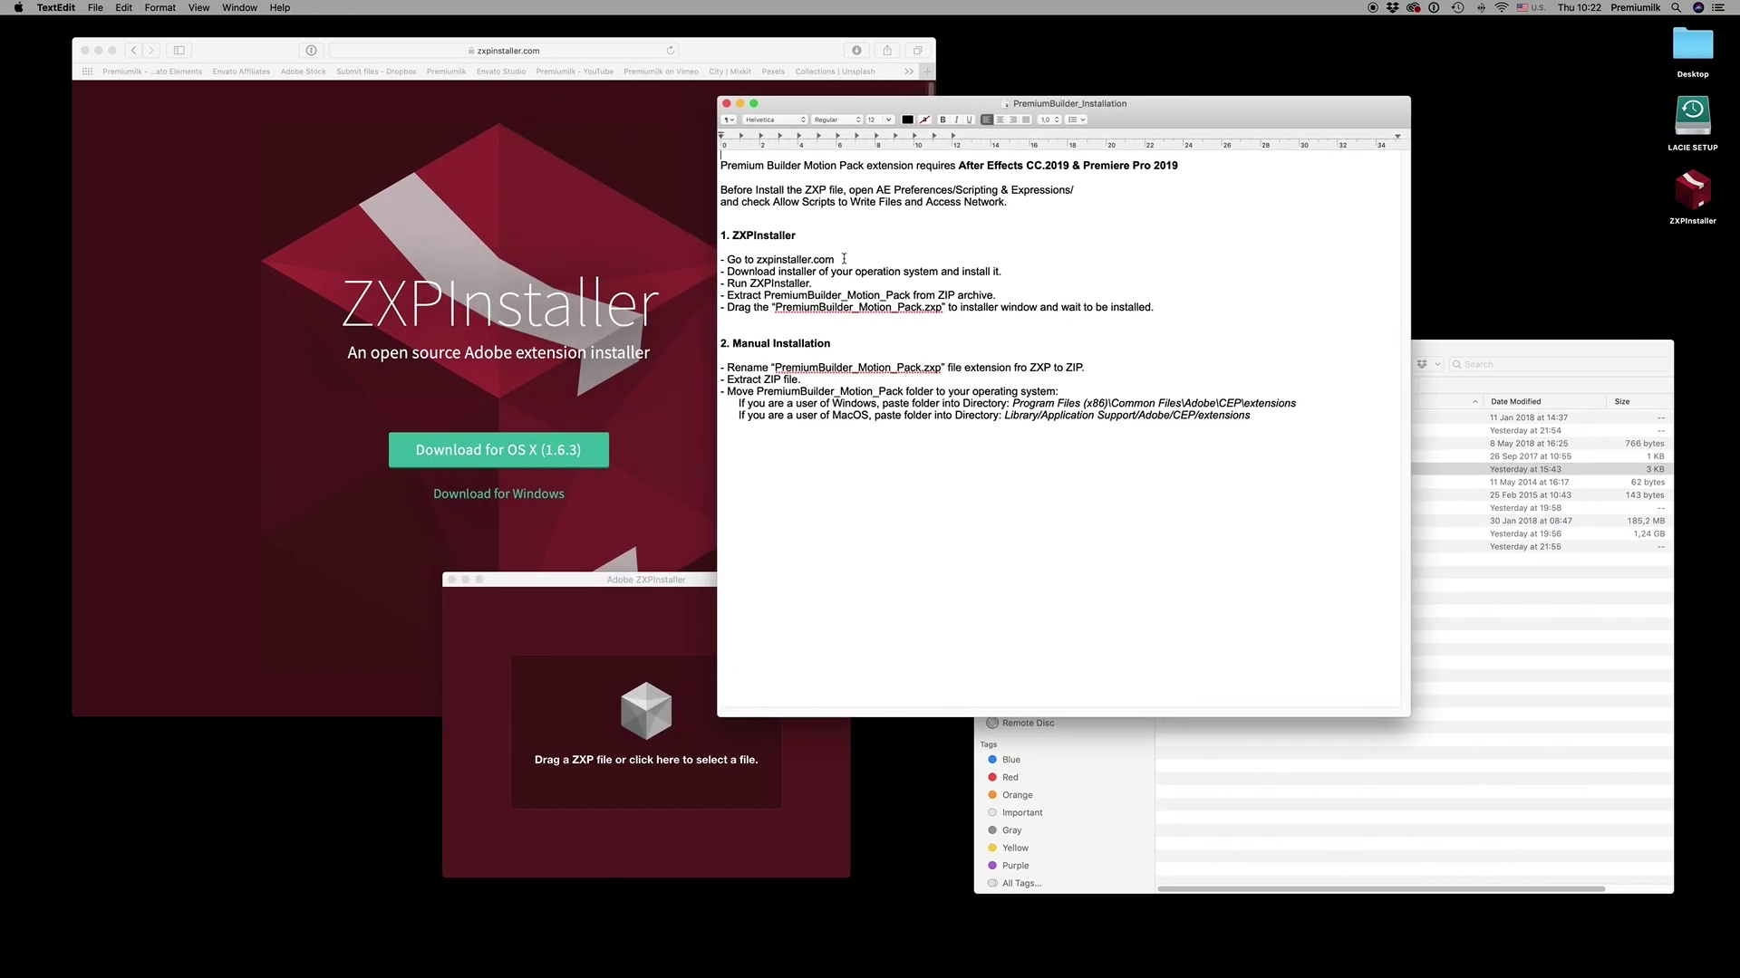
left_click_drag(843, 258, 759, 260)
left_click_drag(736, 56, 730, 57)
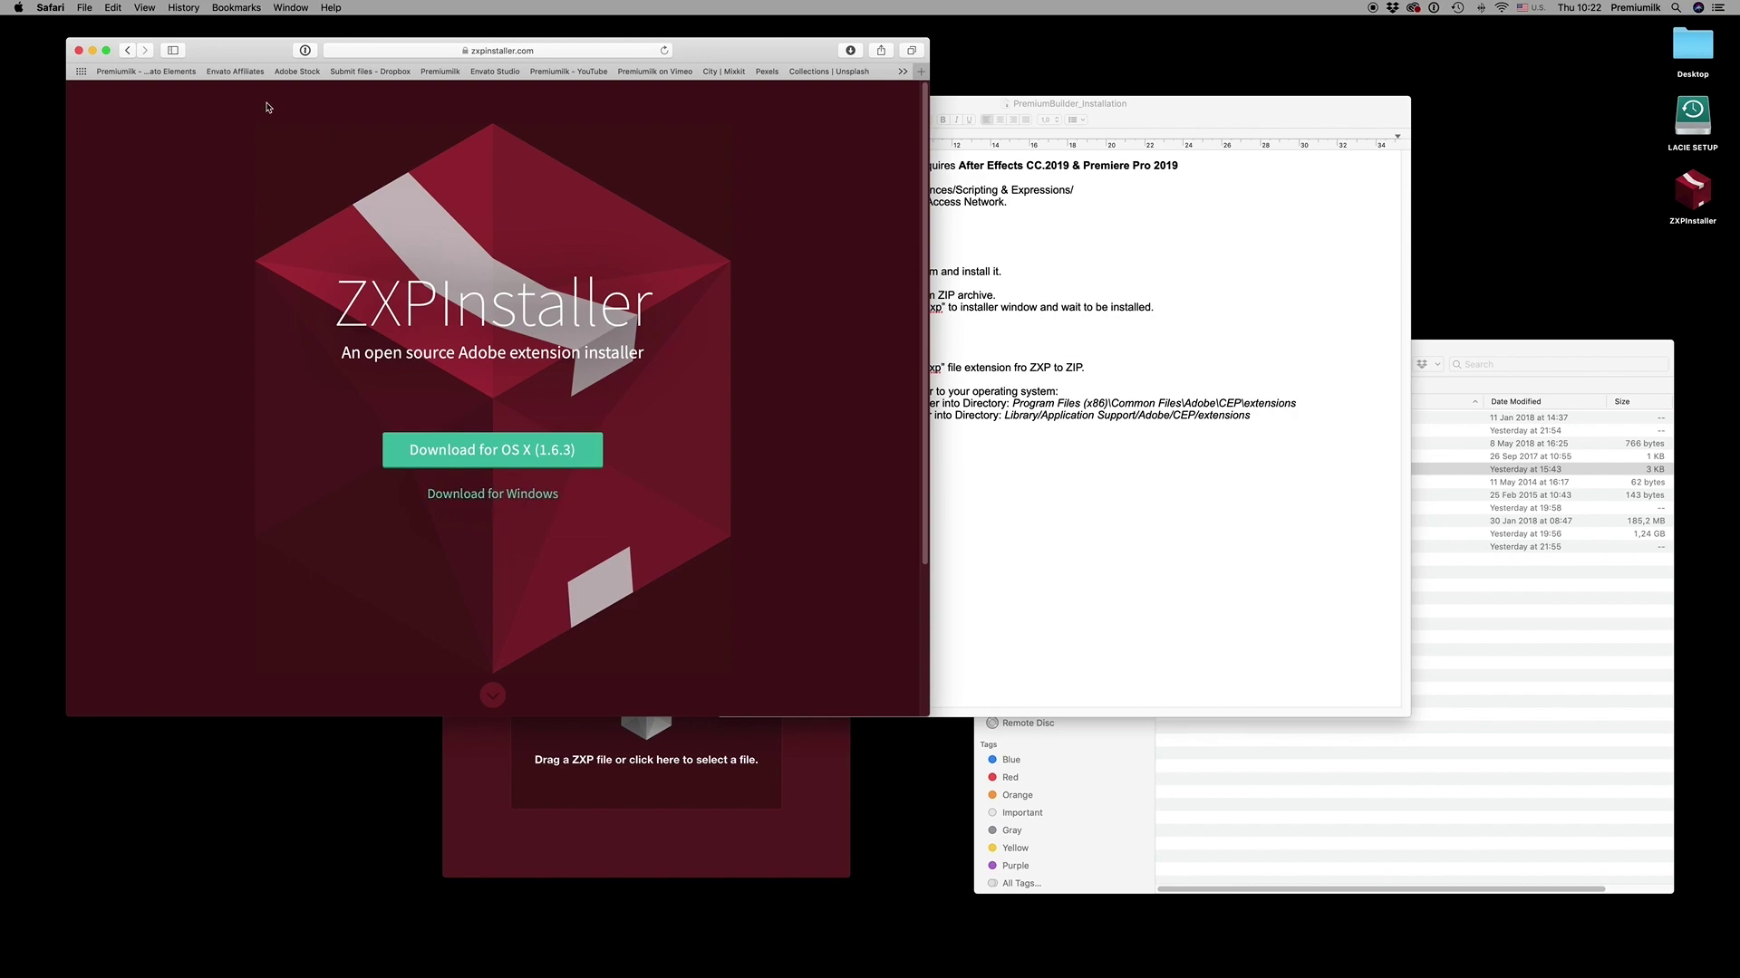
left_click(92, 51)
left_click_drag(558, 587, 386, 201)
Drop PremiumBuilder_Motion_Typography.zxp onto ZXPInstaller to begin installing it
left_click(1459, 353)
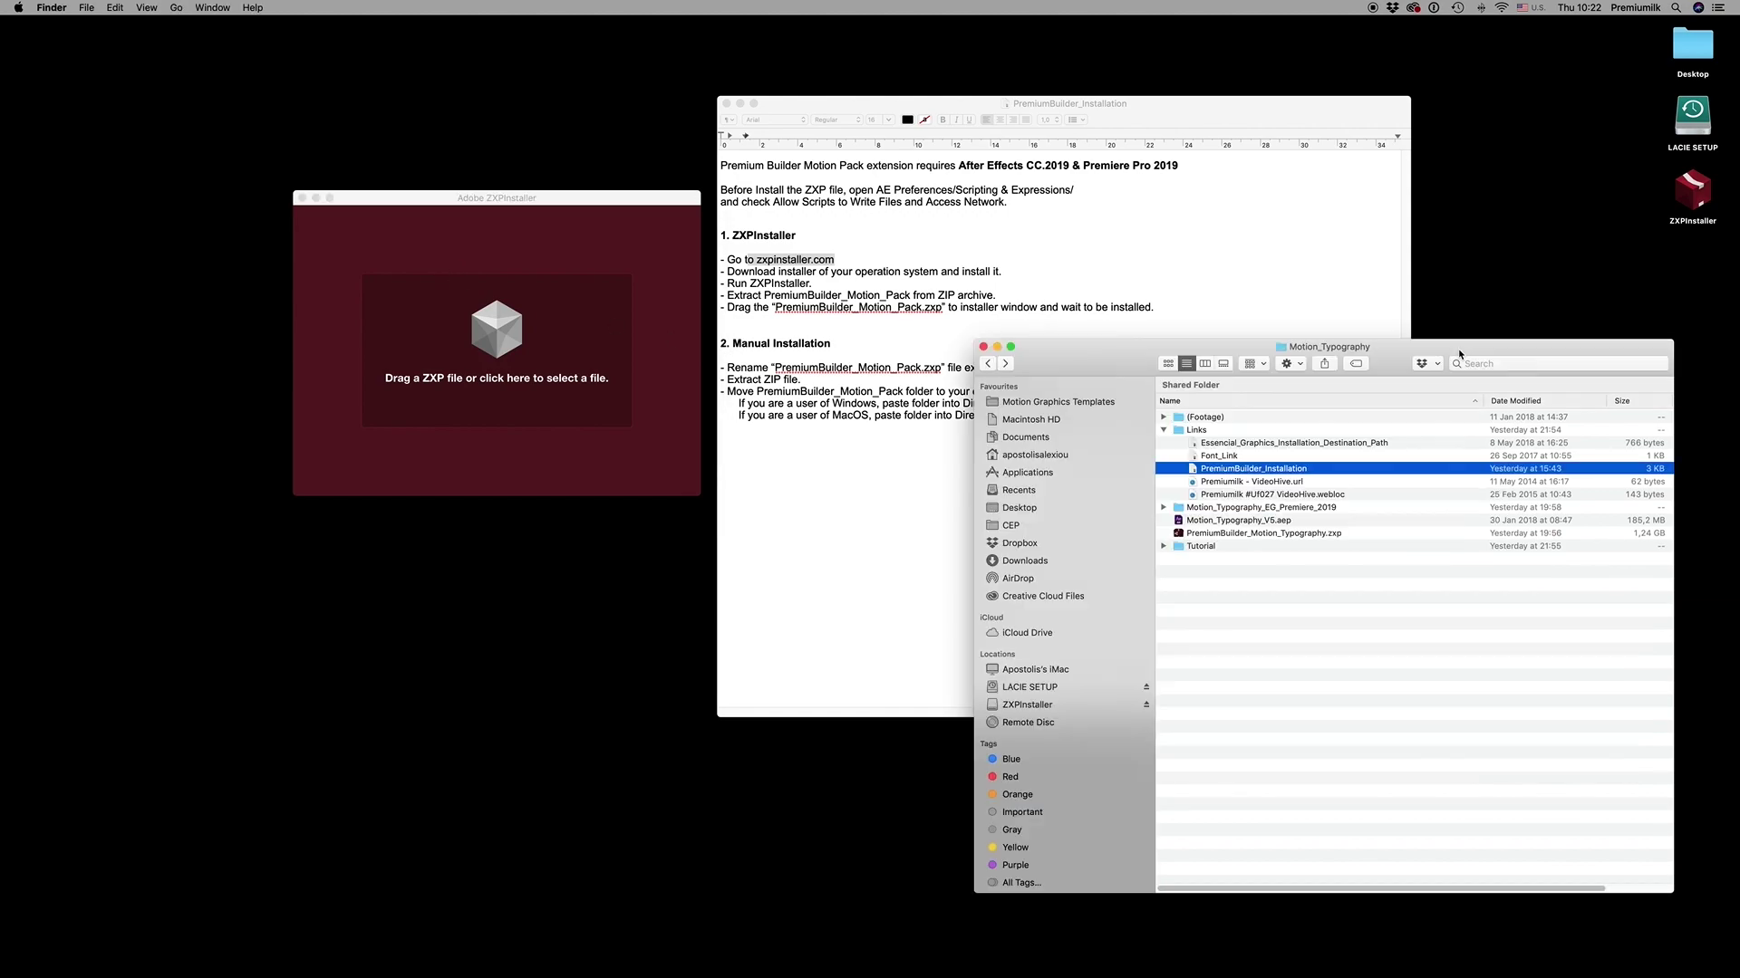
left_click(1250, 535)
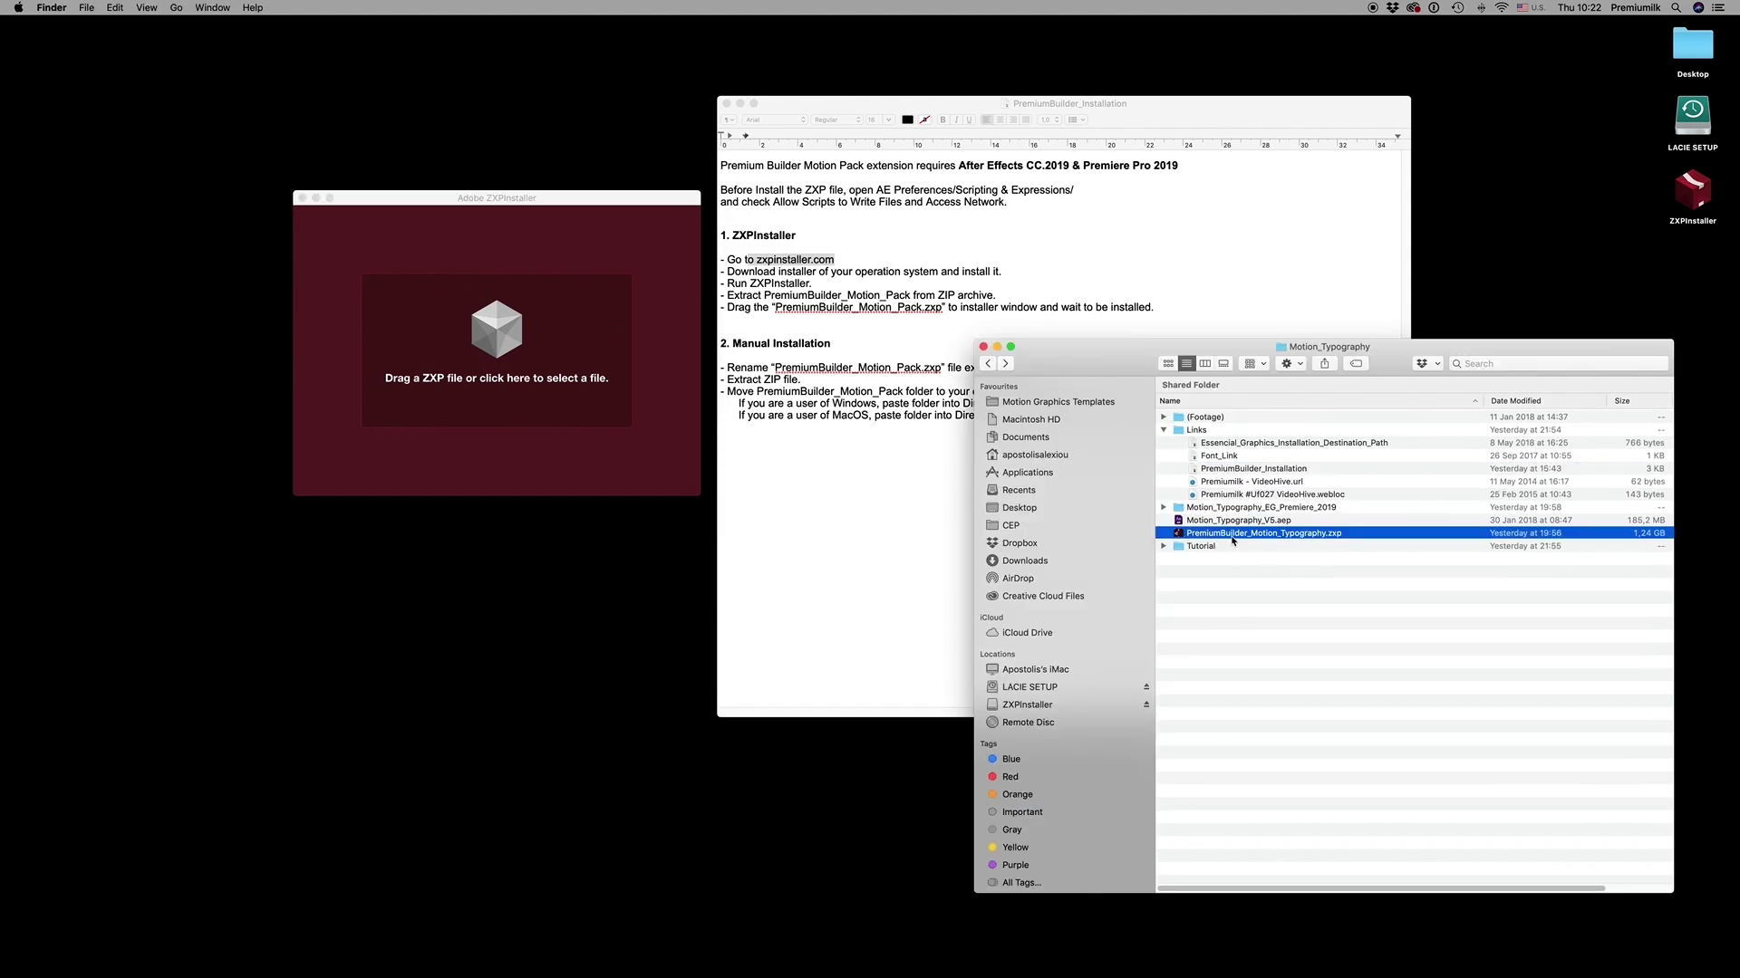
left_click_drag(1250, 541, 480, 354)
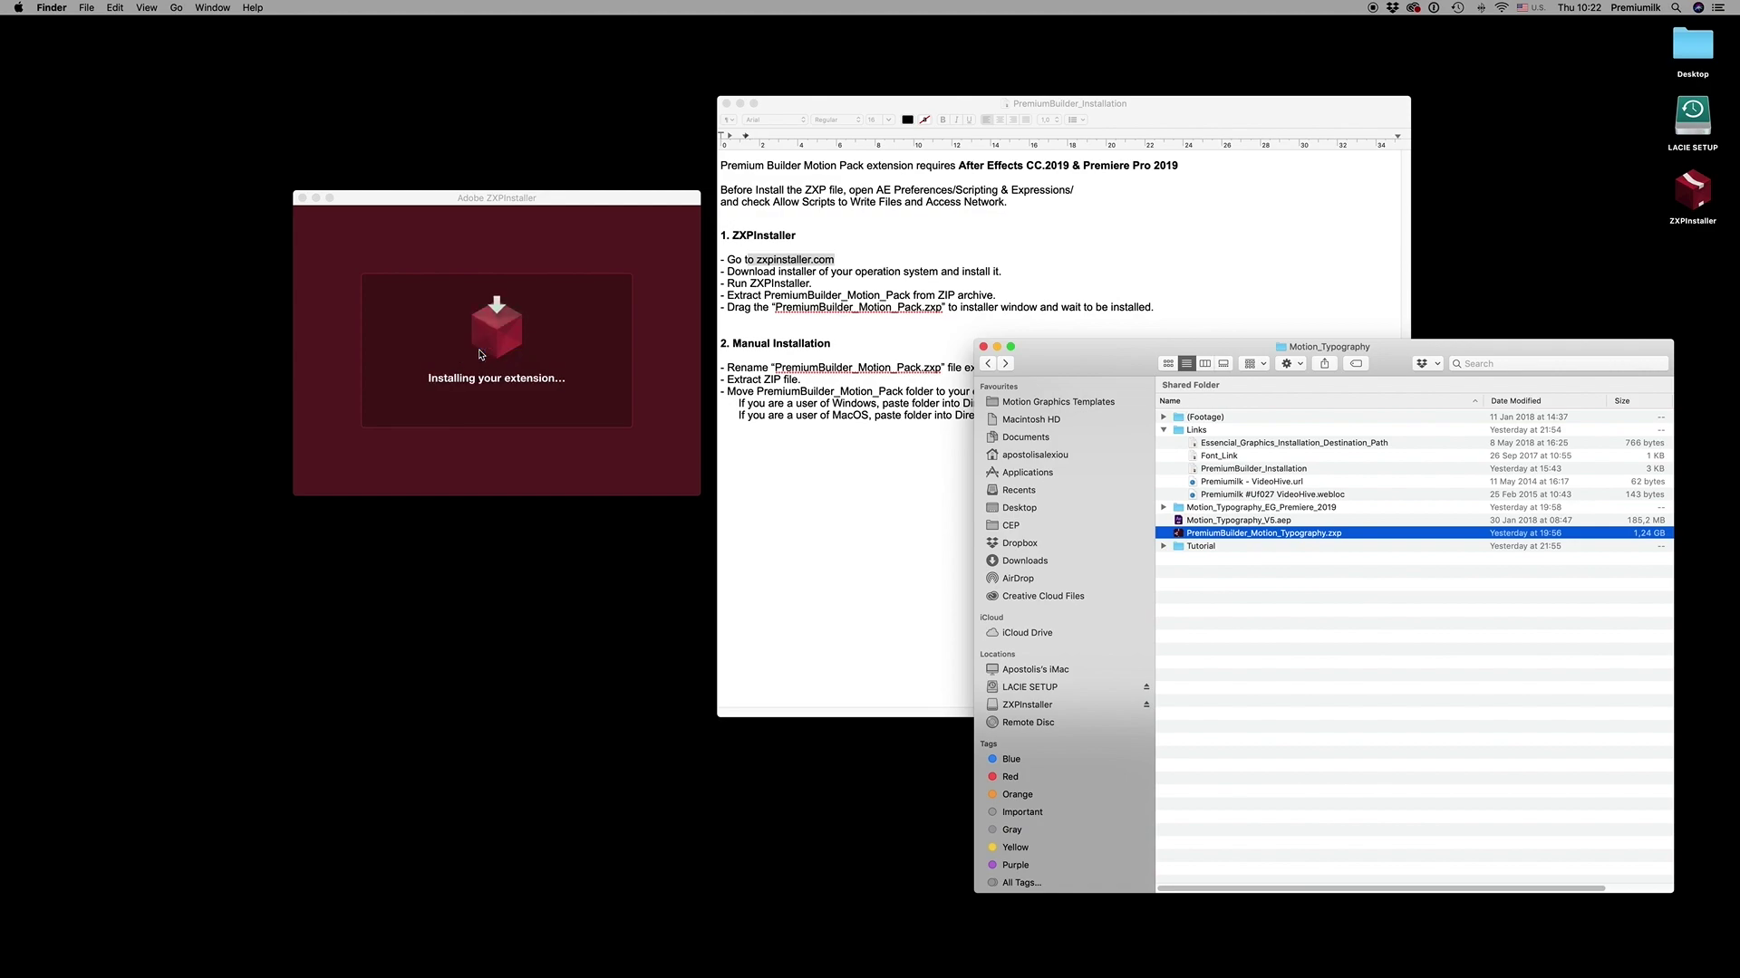
left_click_drag(580, 198, 571, 200)
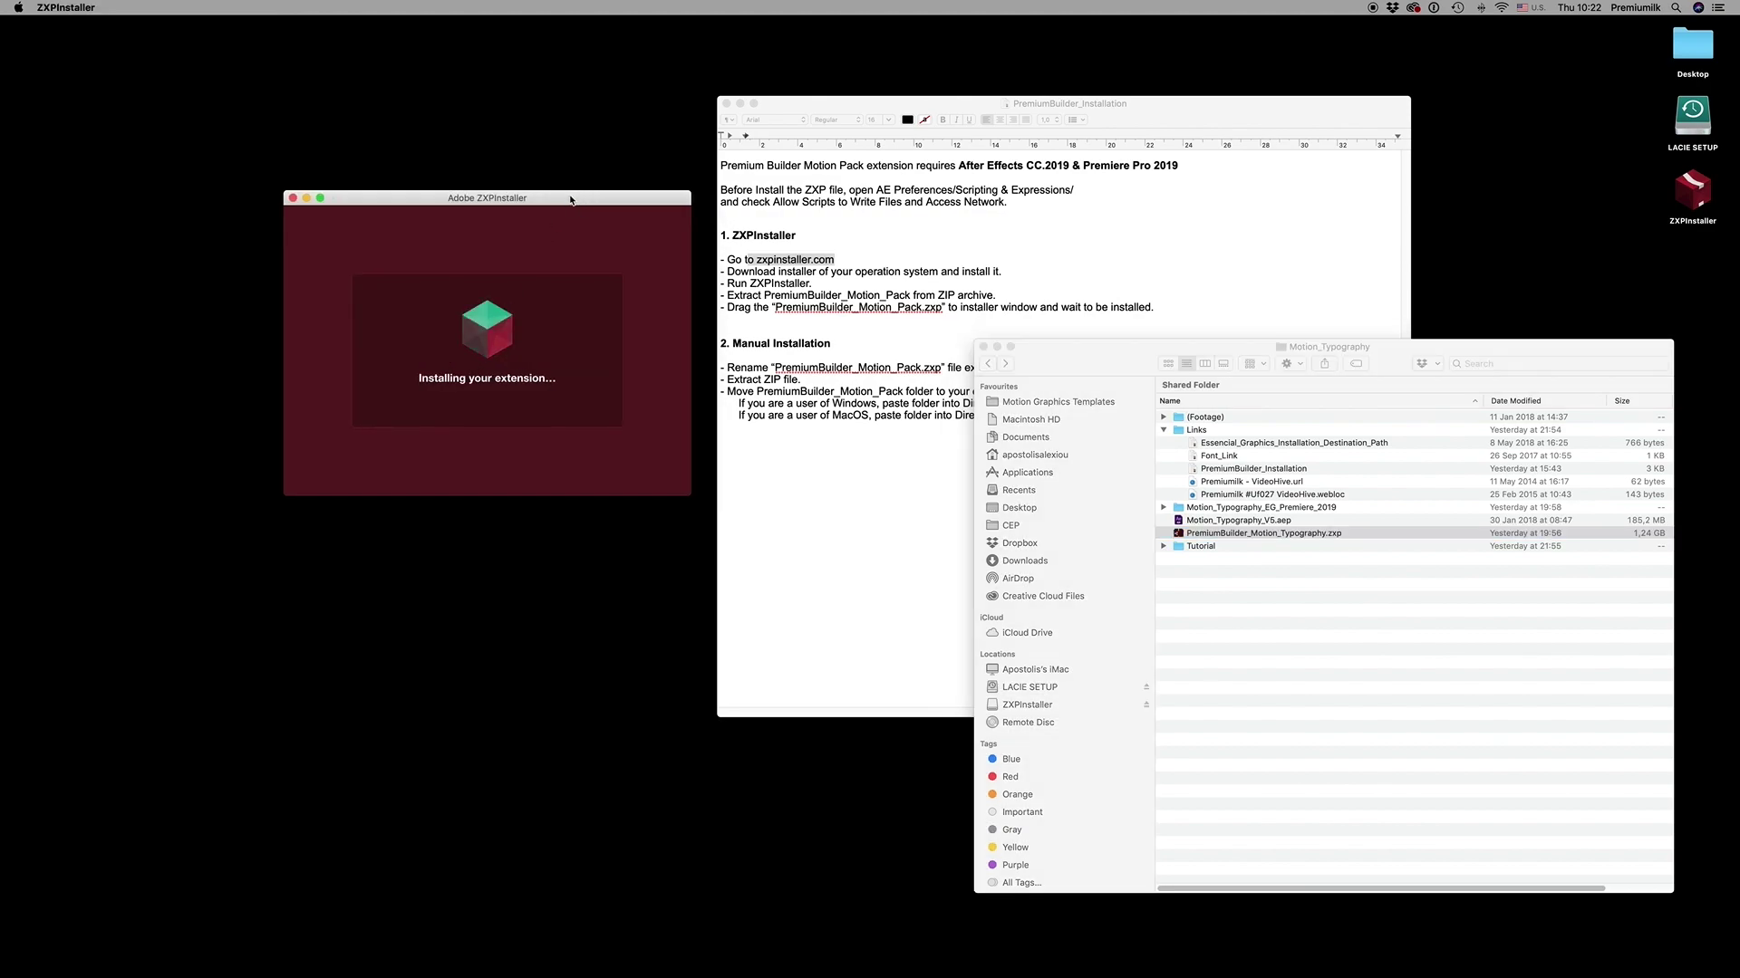
Minimize the installation notes and move the project folder window up and left
left_click(1163, 120)
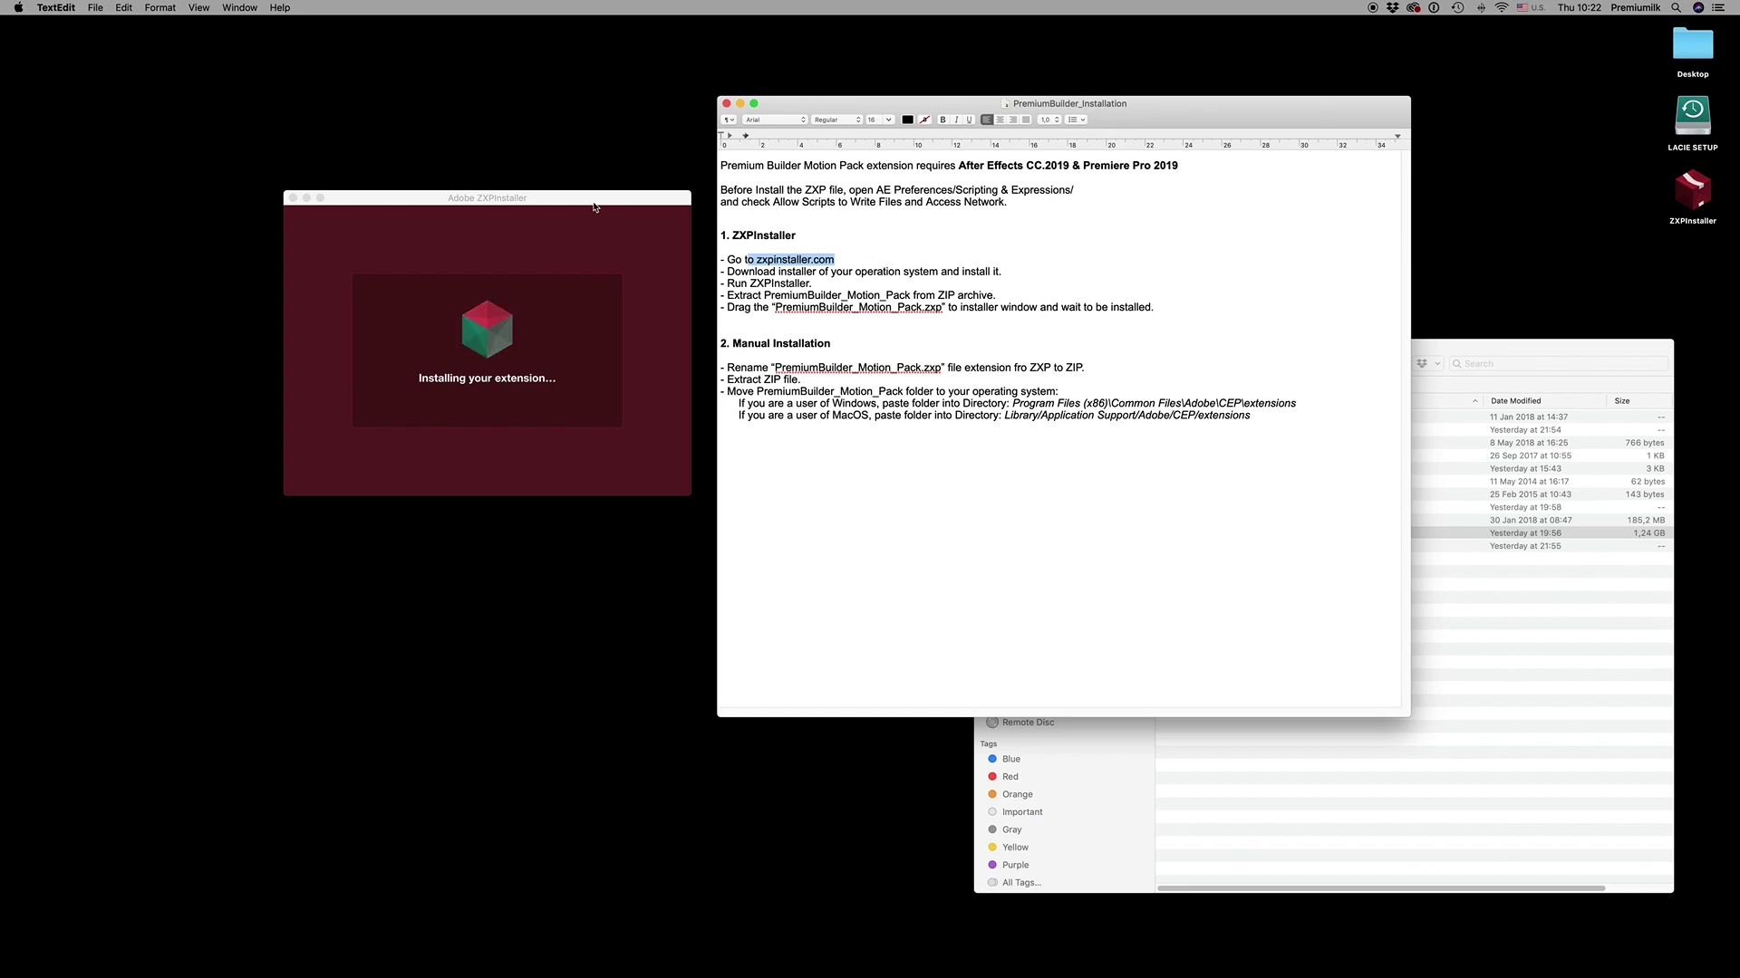
left_click_drag(595, 207, 569, 210)
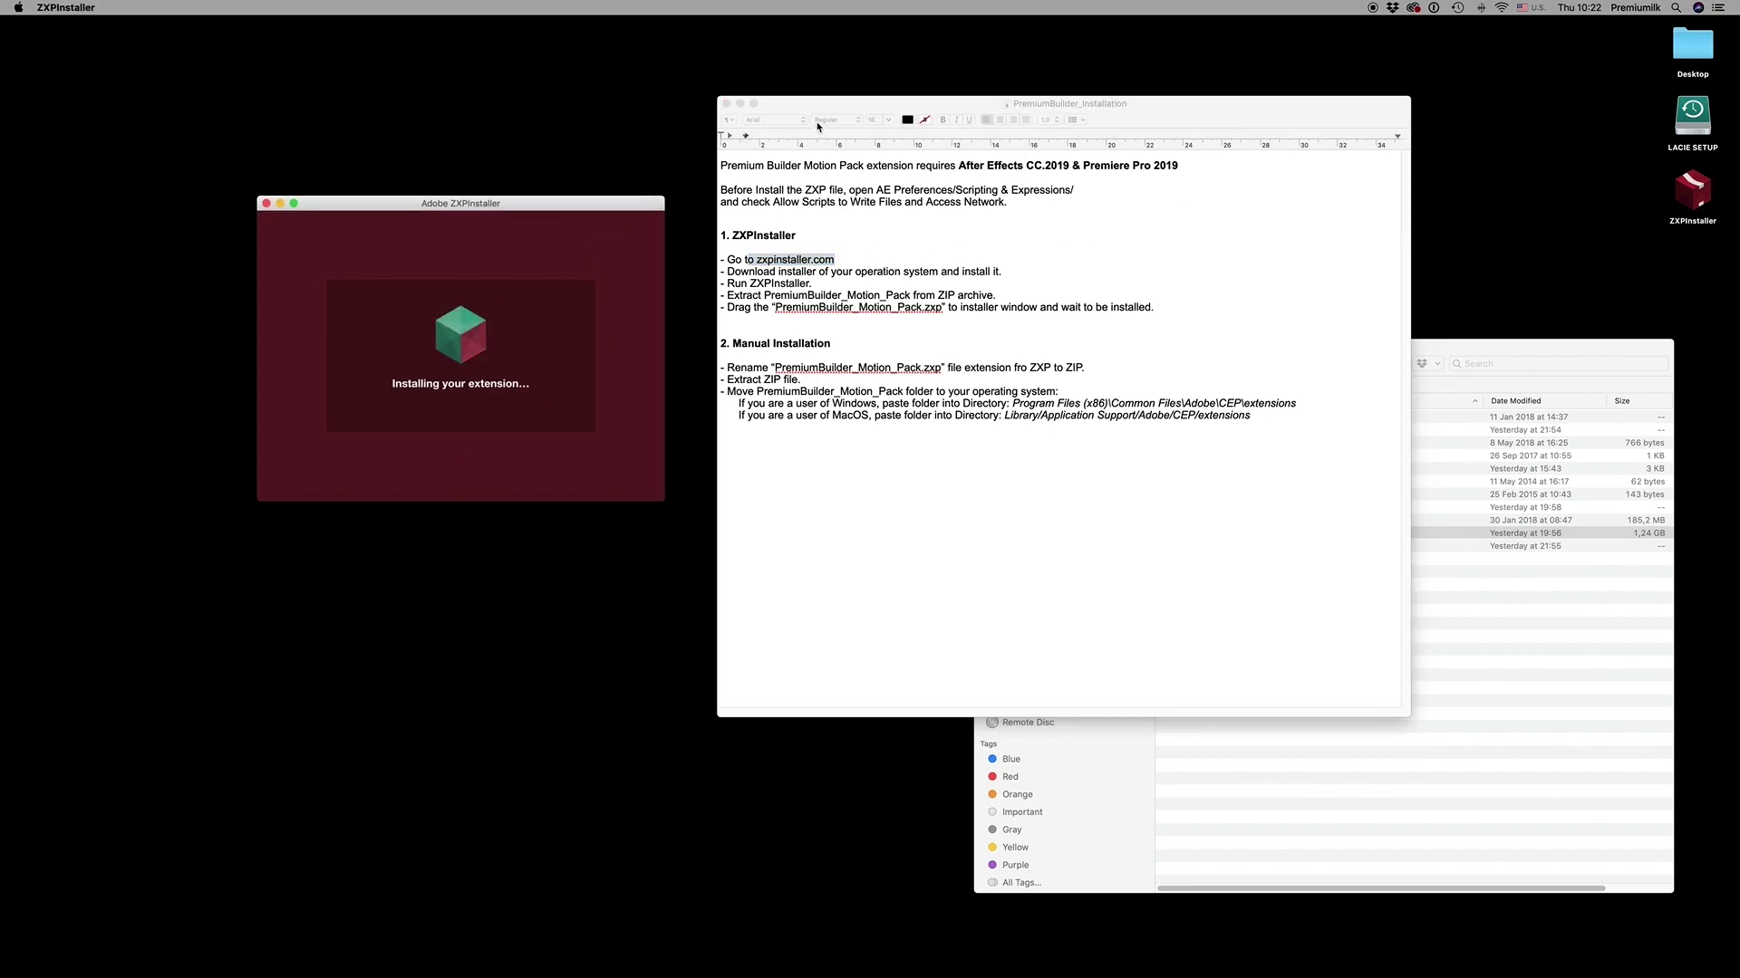
left_click_drag(818, 127, 827, 125)
left_click(750, 106)
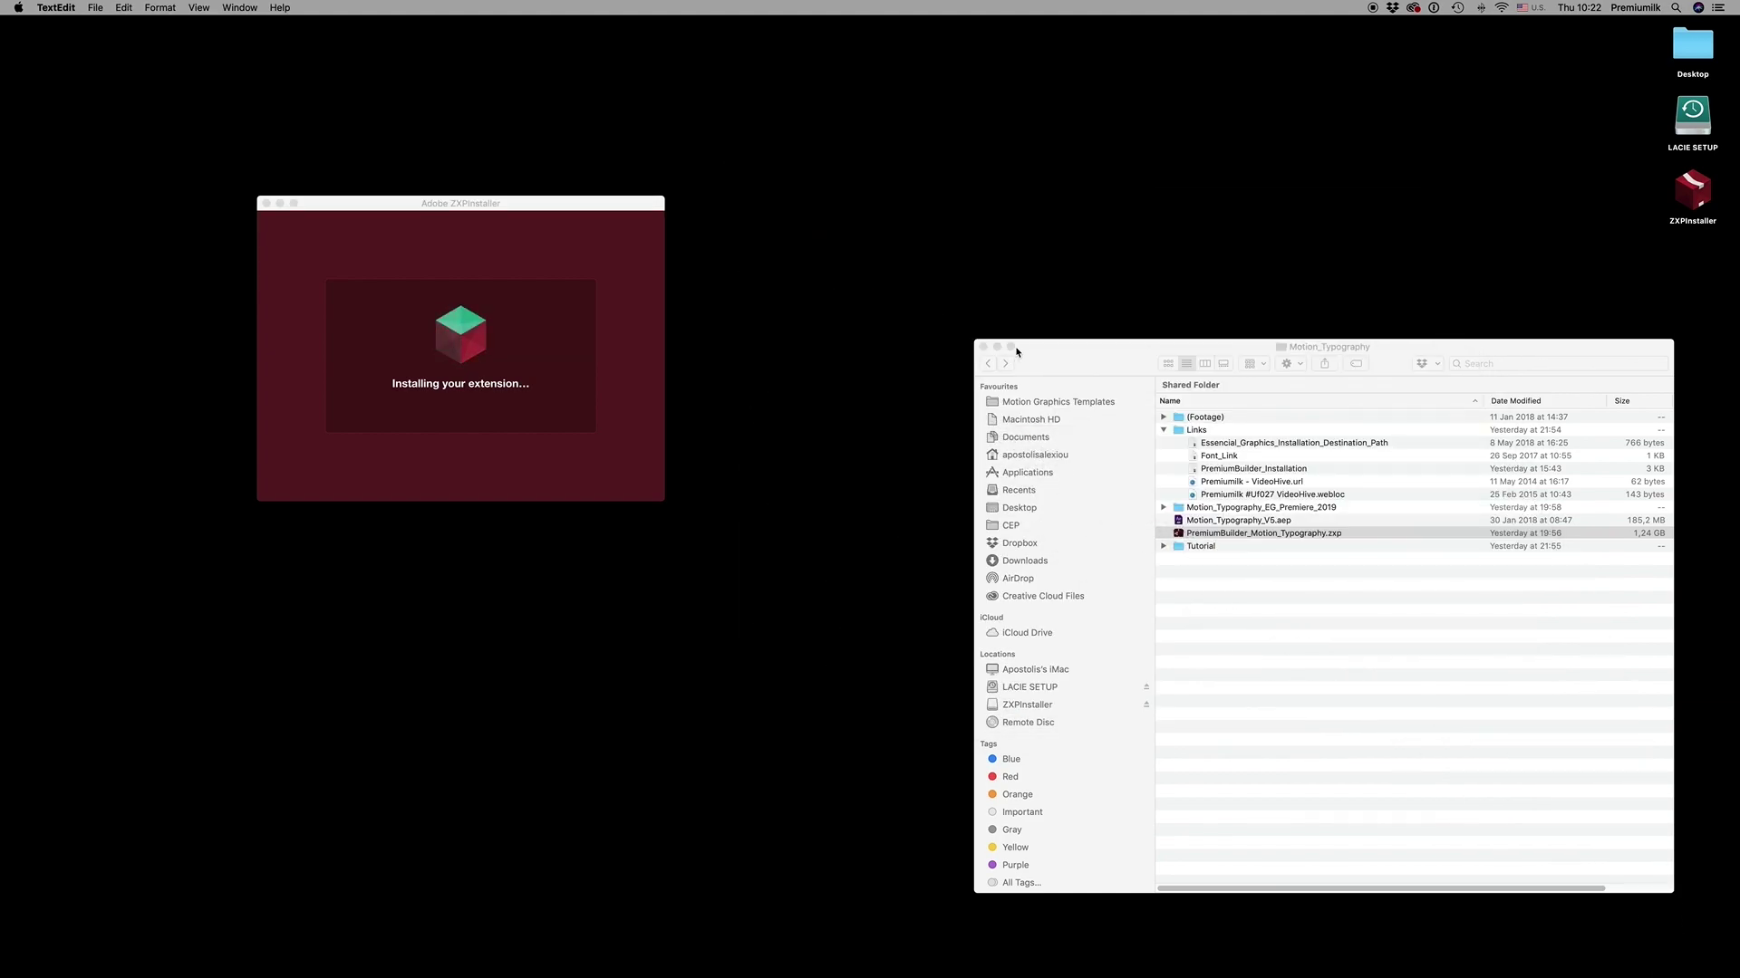
left_click_drag(1079, 357, 890, 251)
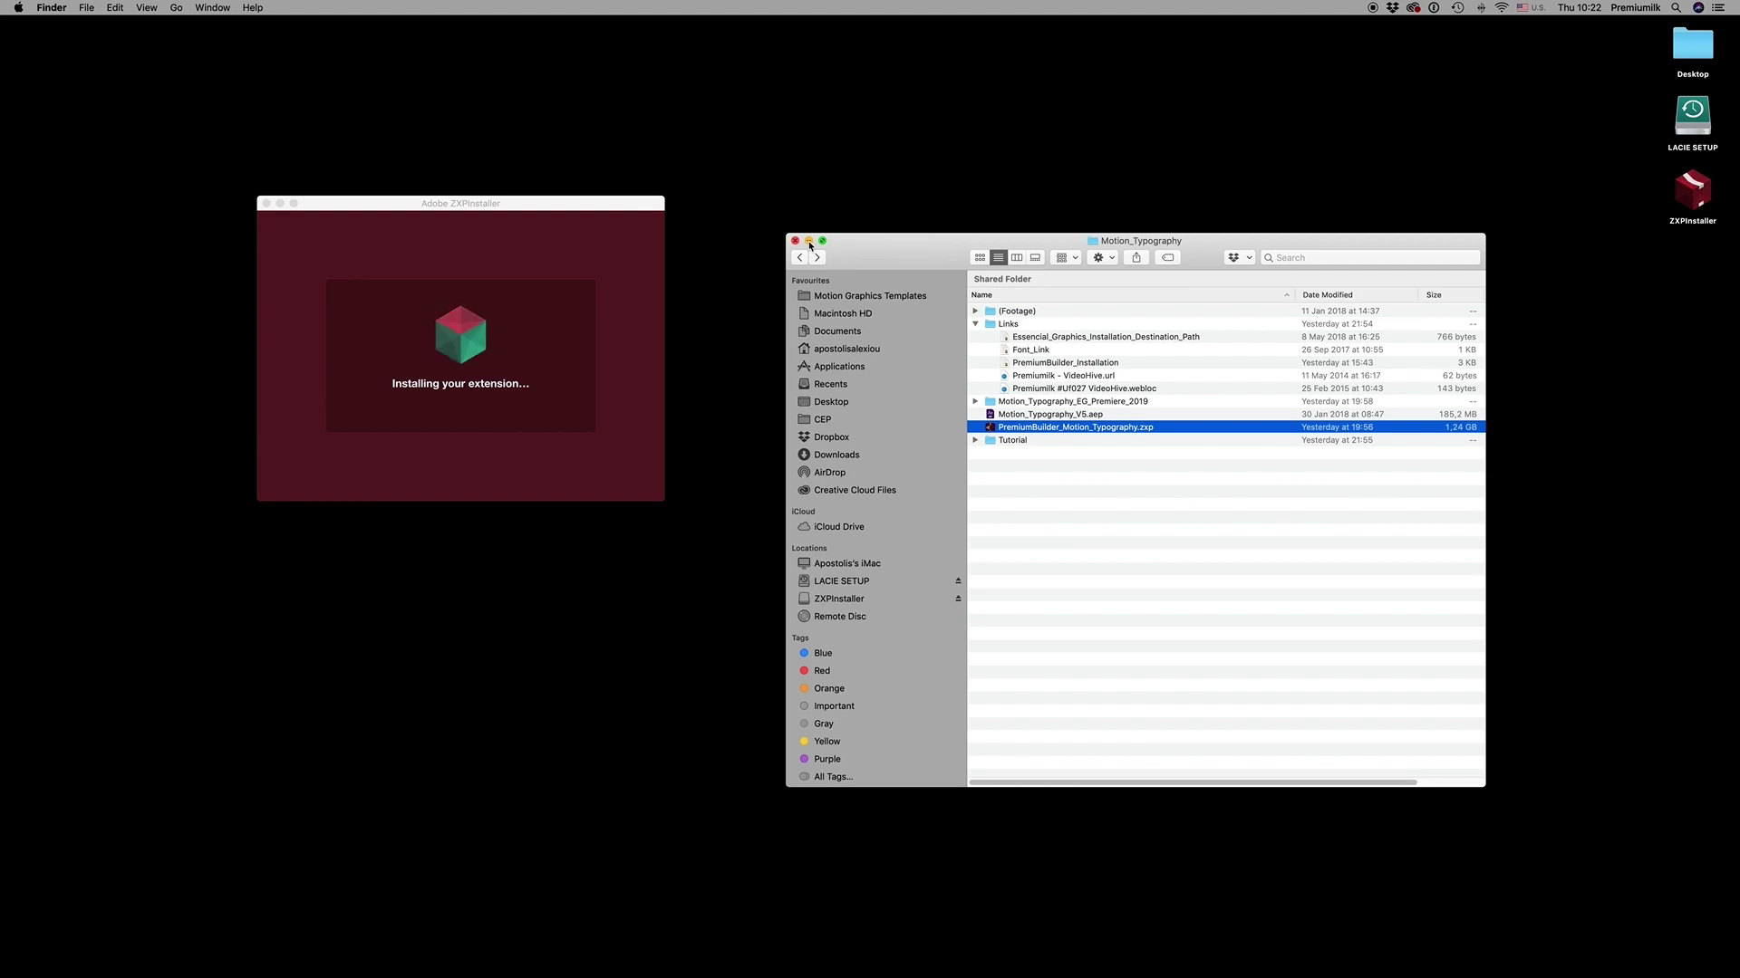
Expand and collapse Motion_Typography_EG_Premiere_2019 and Glitches, then select Motion_Typography_V5.aep
left_click(976, 325)
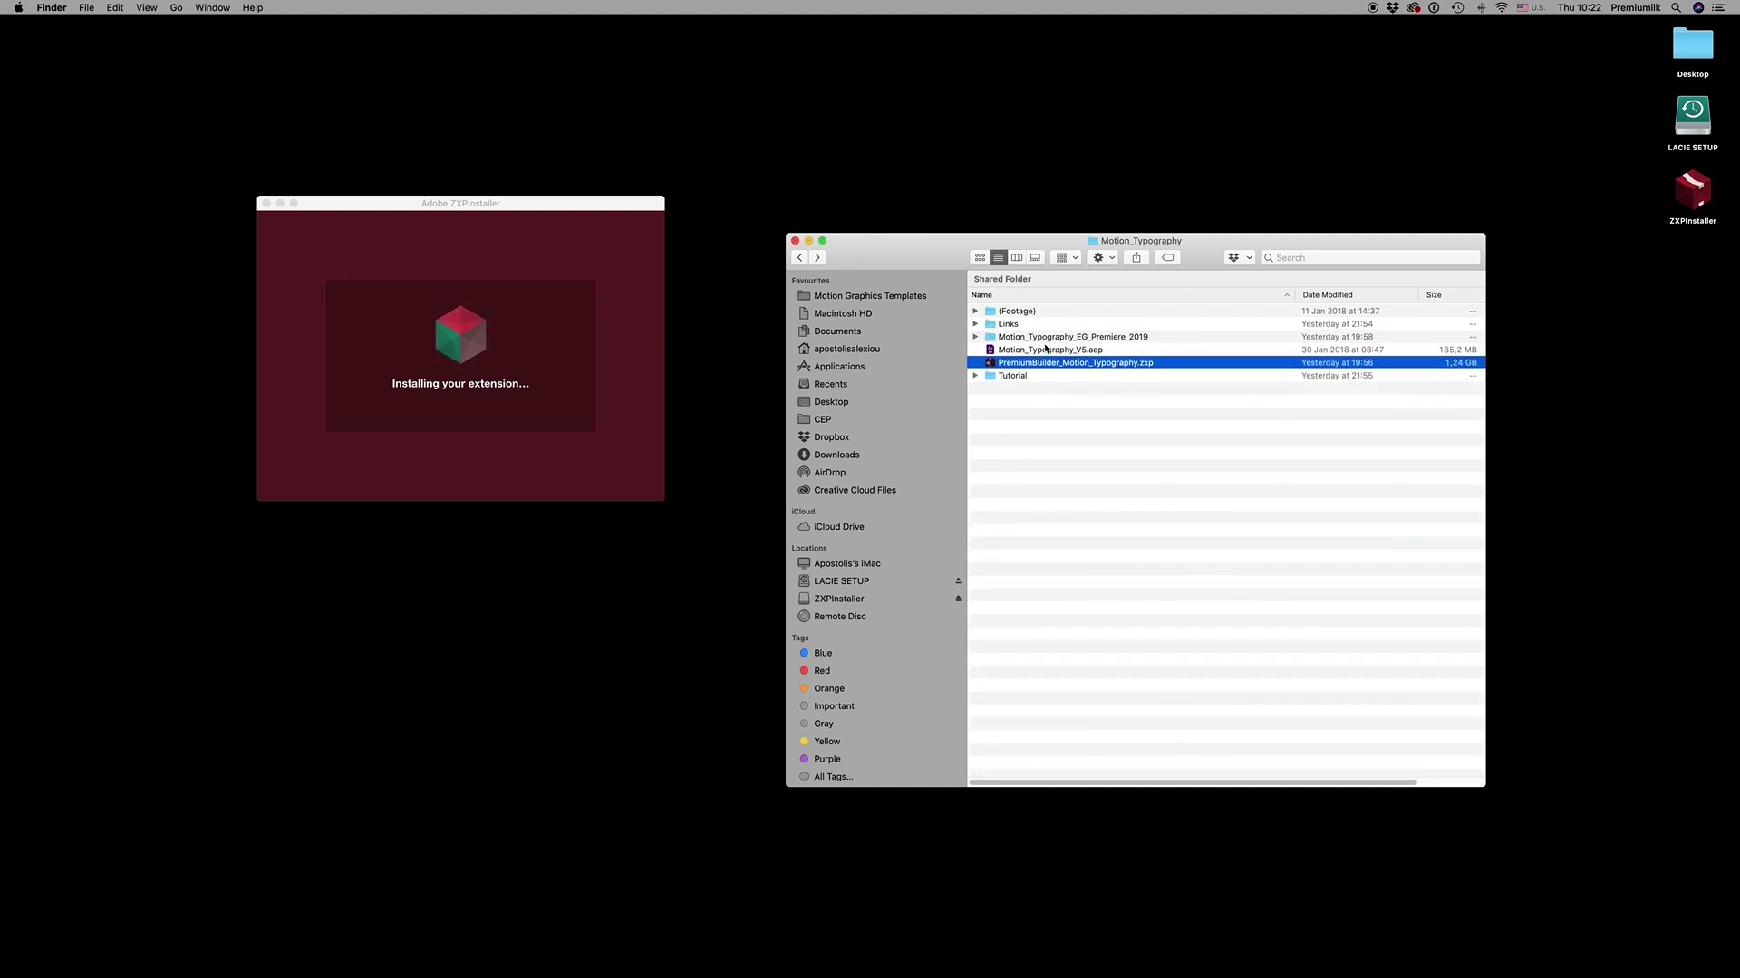
left_click(1009, 341)
left_click(976, 337)
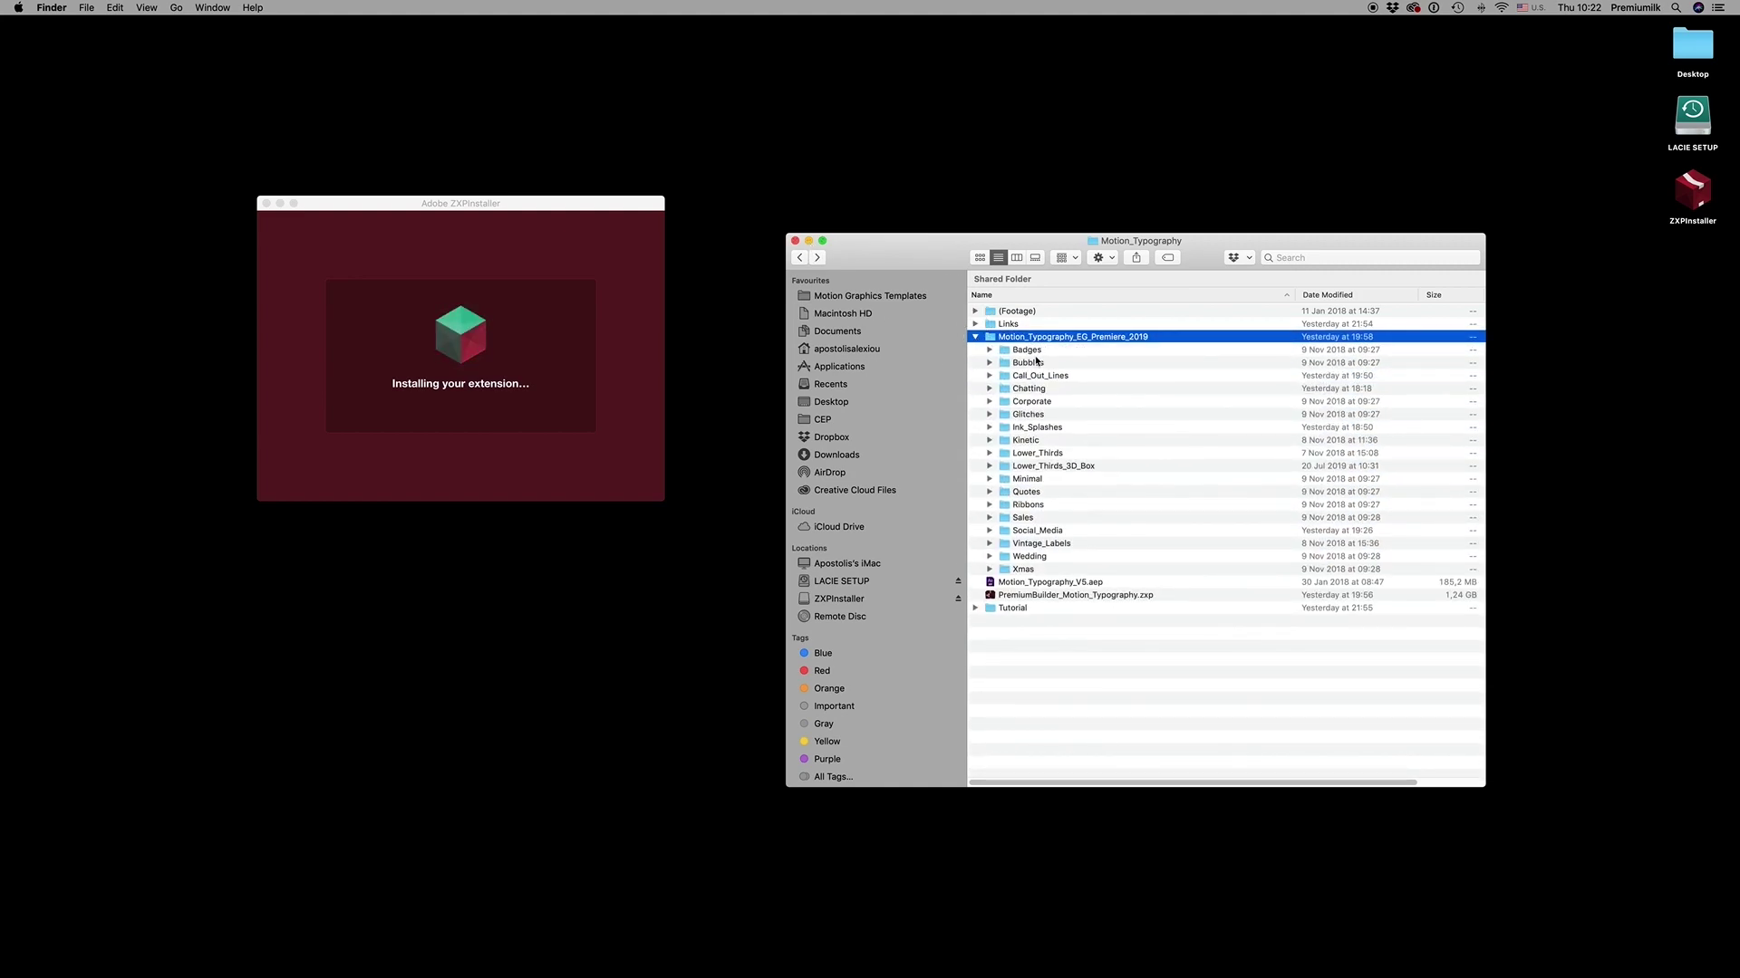
left_click(990, 415)
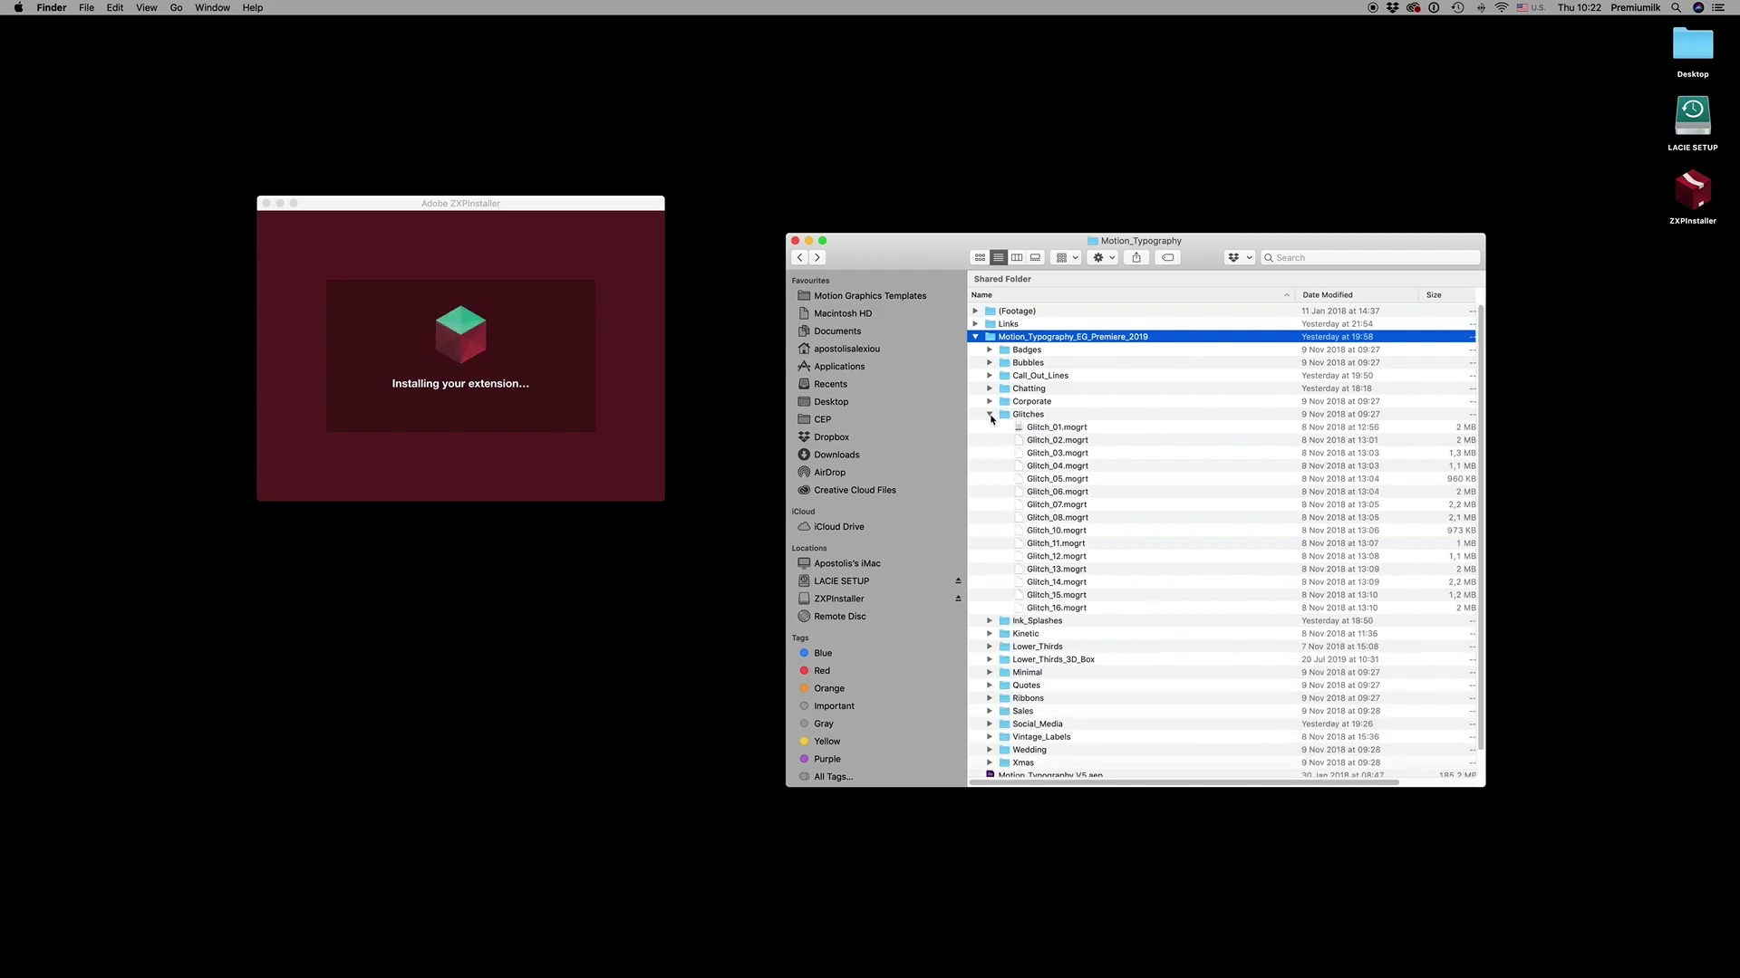
left_click(990, 416)
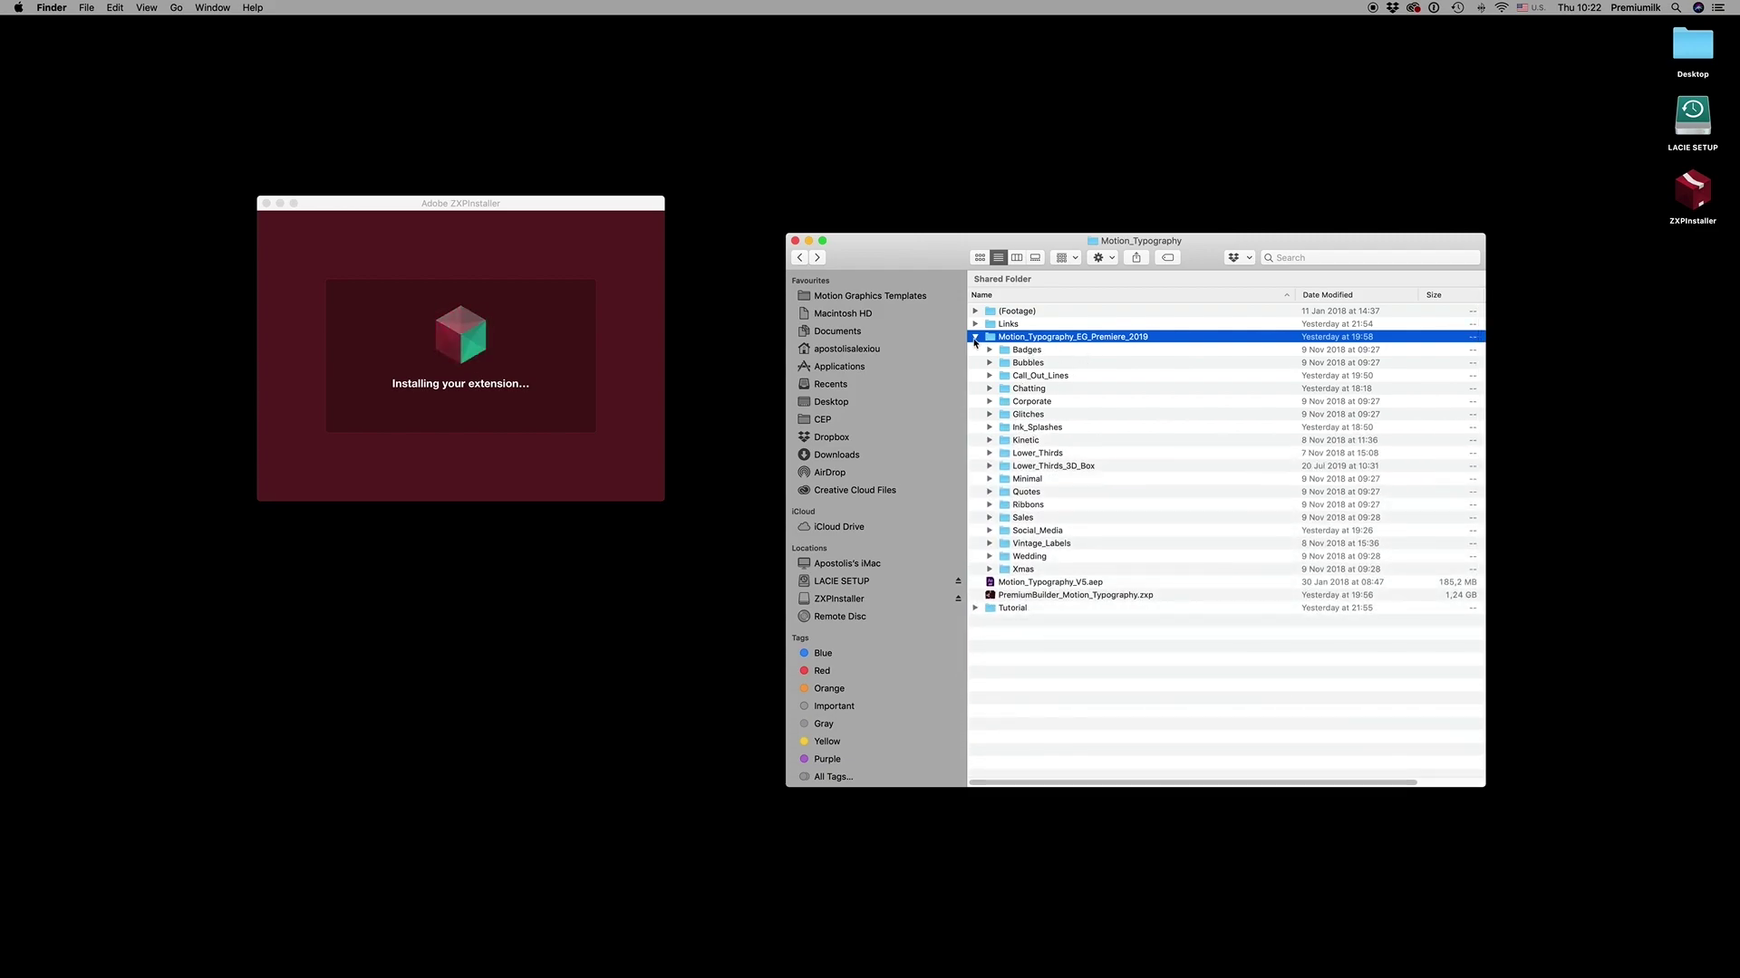
left_click(975, 338)
left_click(1097, 350)
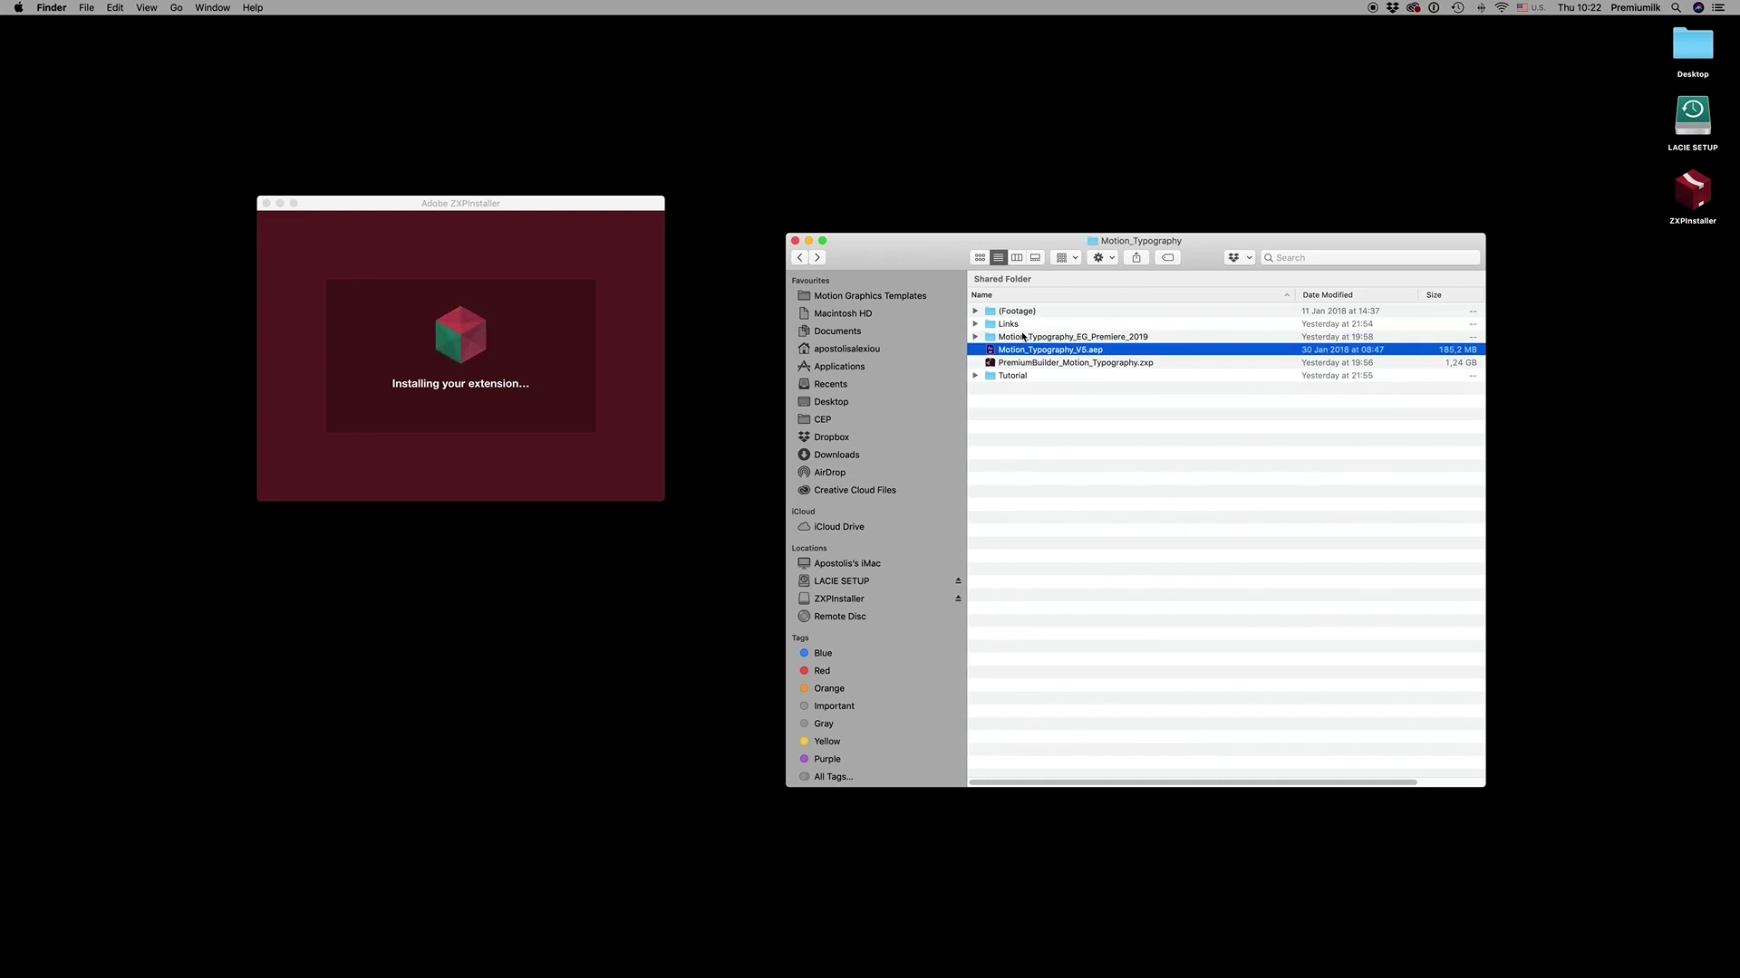
left_click_drag(913, 256, 852, 230)
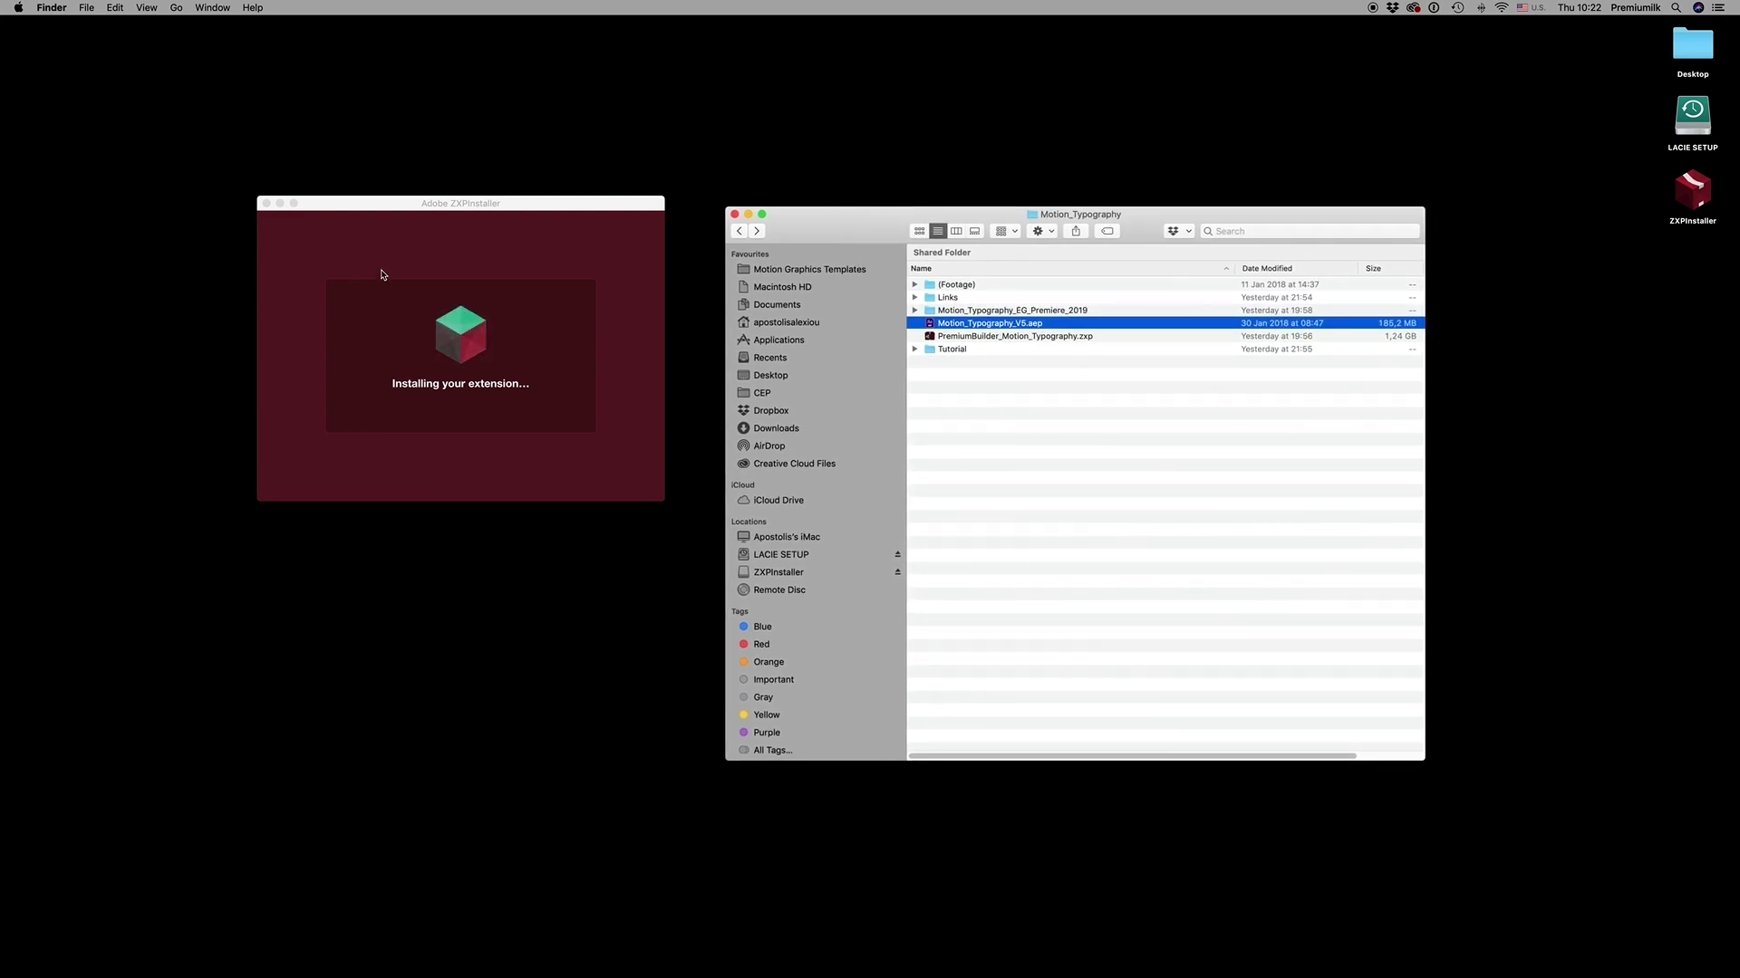
left_click_drag(395, 204, 407, 206)
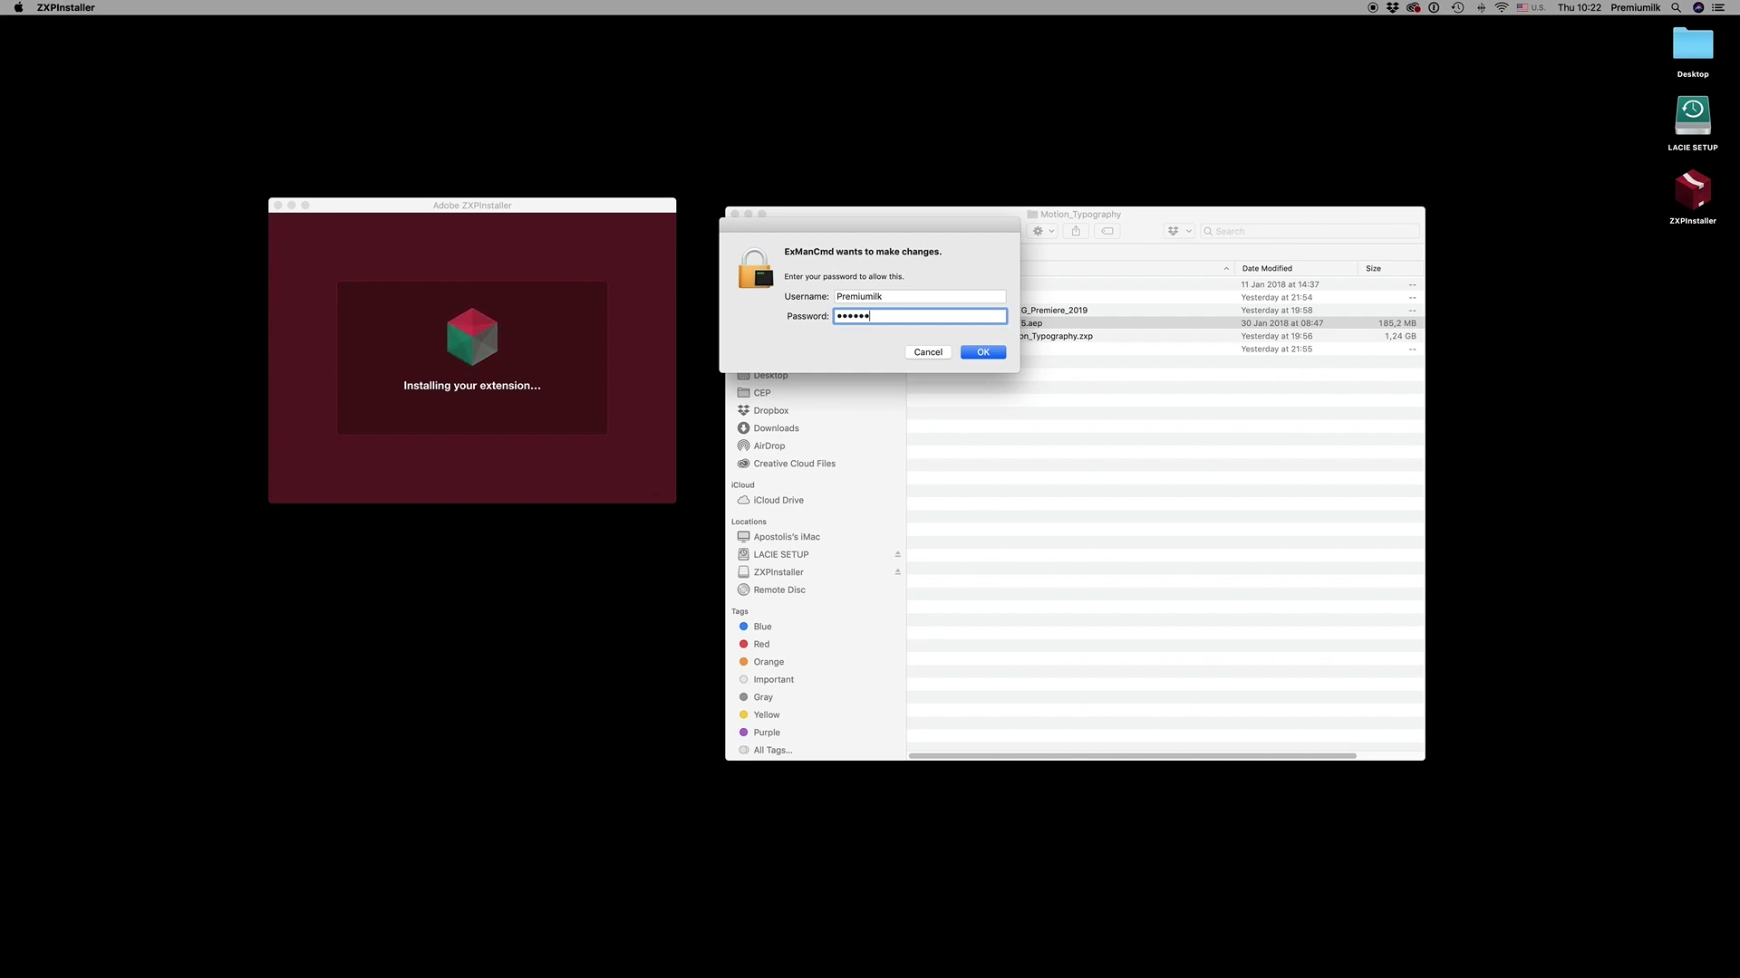
Authorize the install with the admin password, close ZXPInstaller when finished, and launch After Effects
type("•")
key("Return")
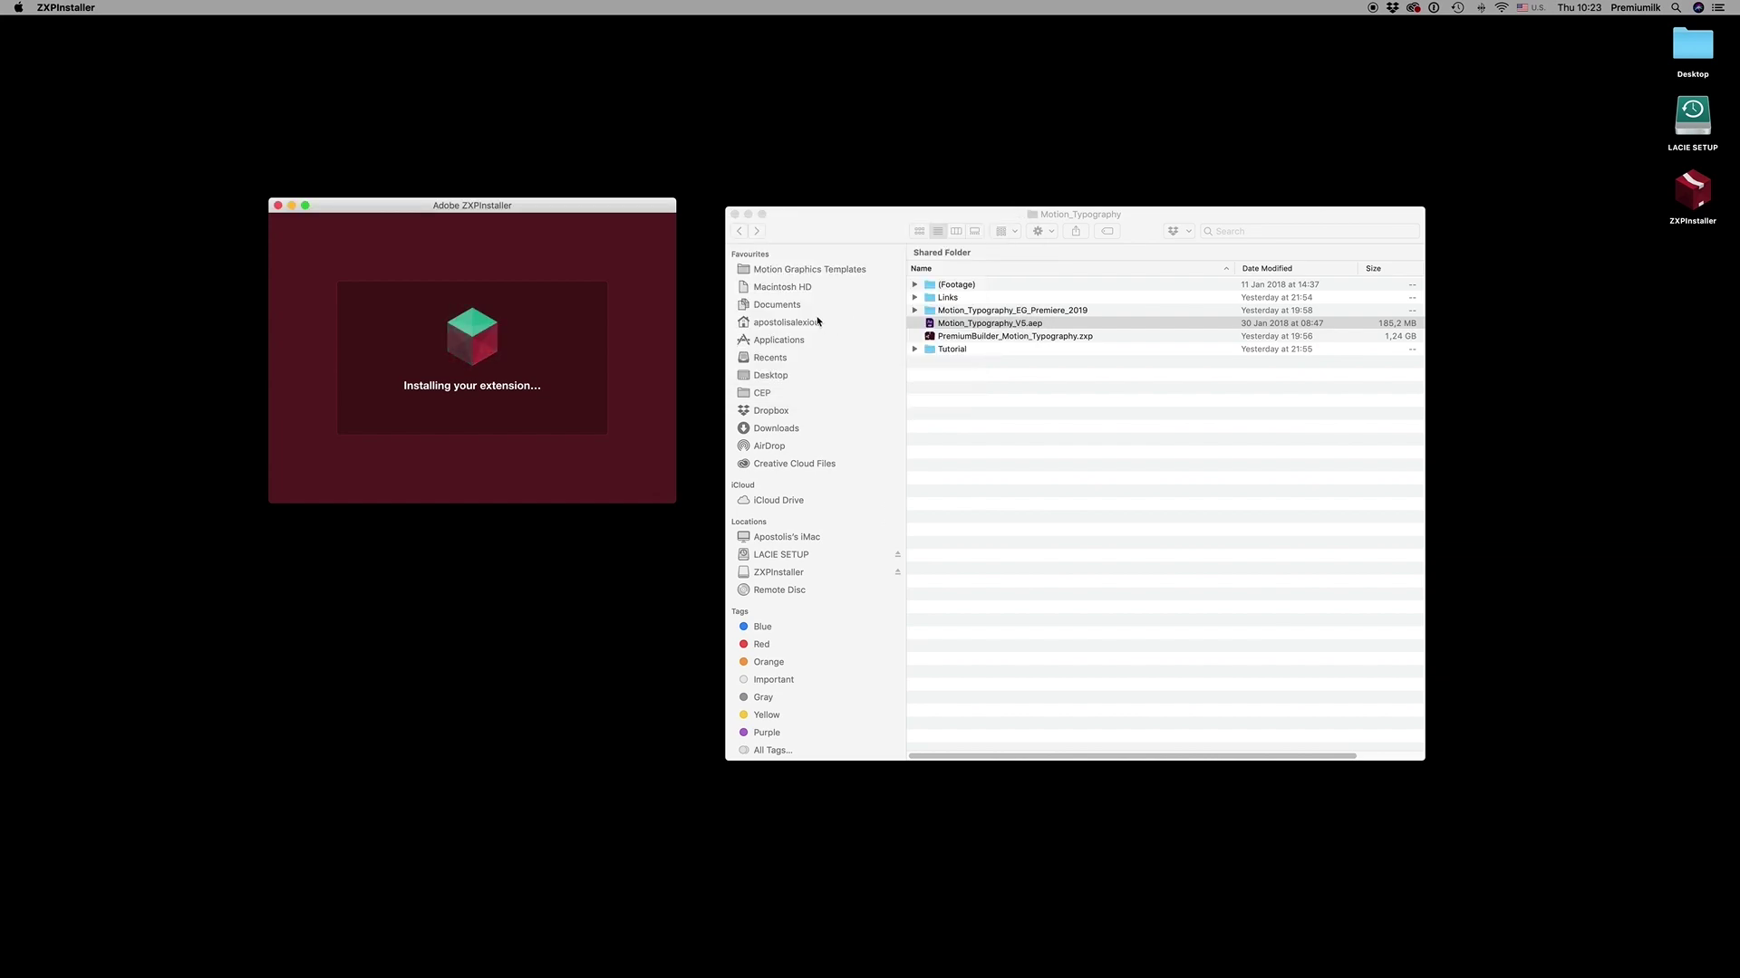
left_click_drag(573, 211, 591, 220)
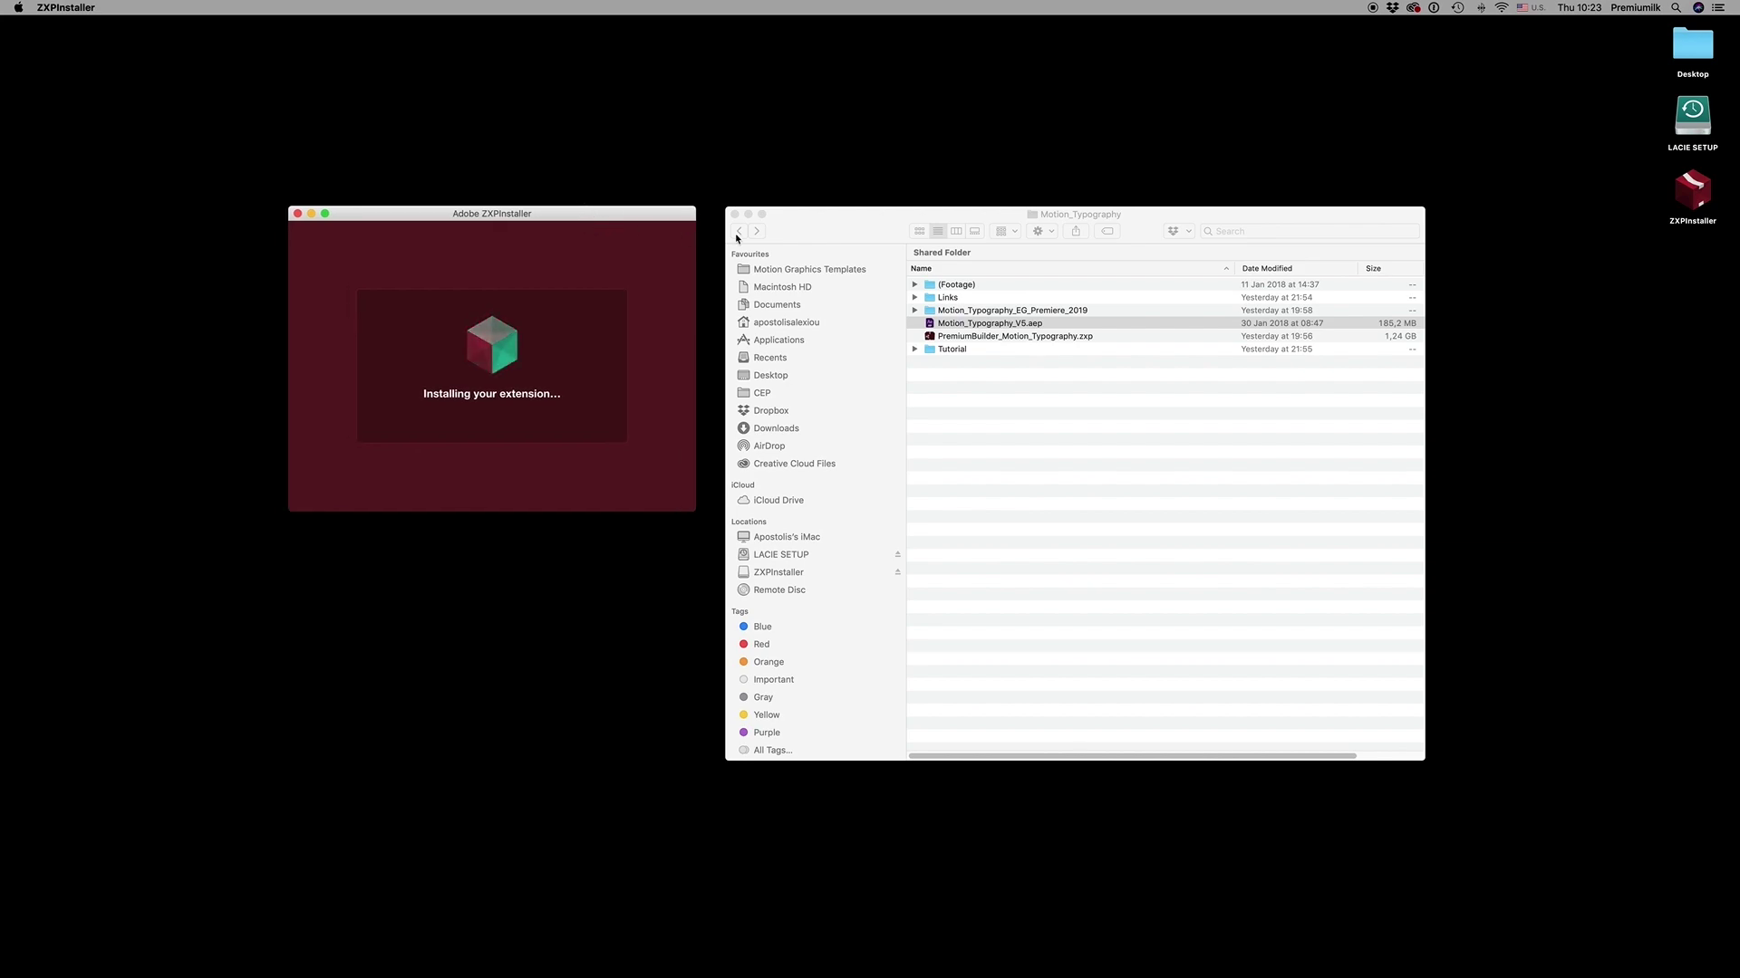
left_click(807, 251)
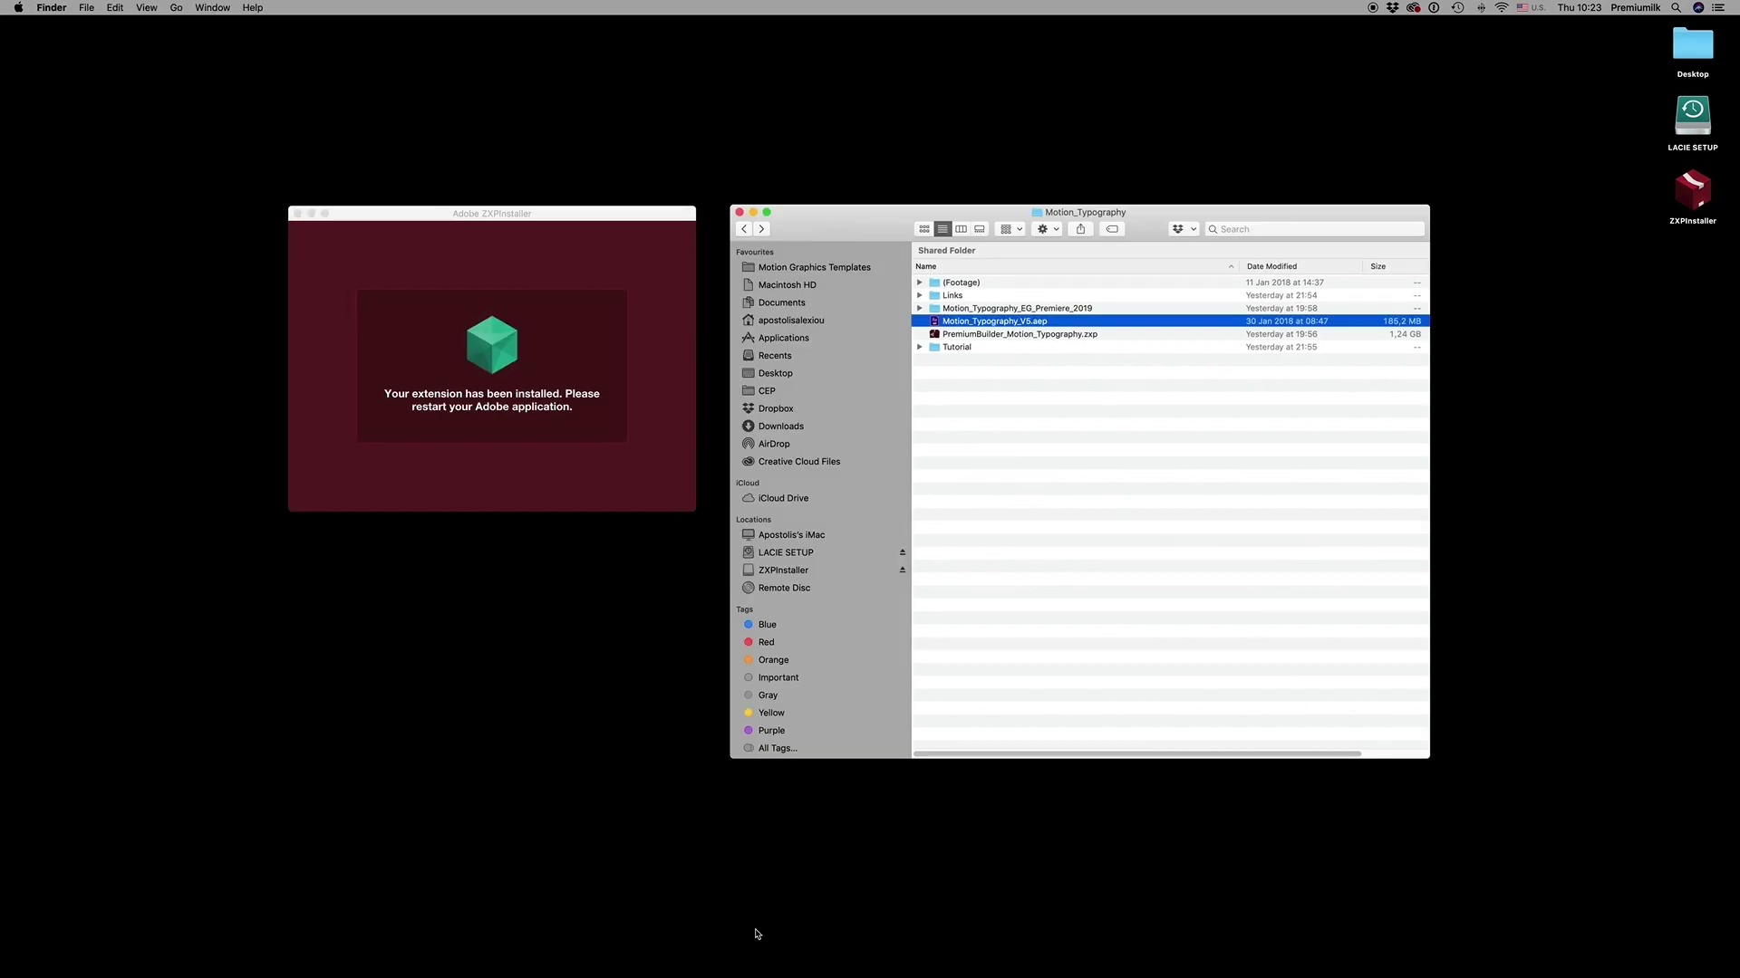
left_click(297, 214)
left_click(656, 961)
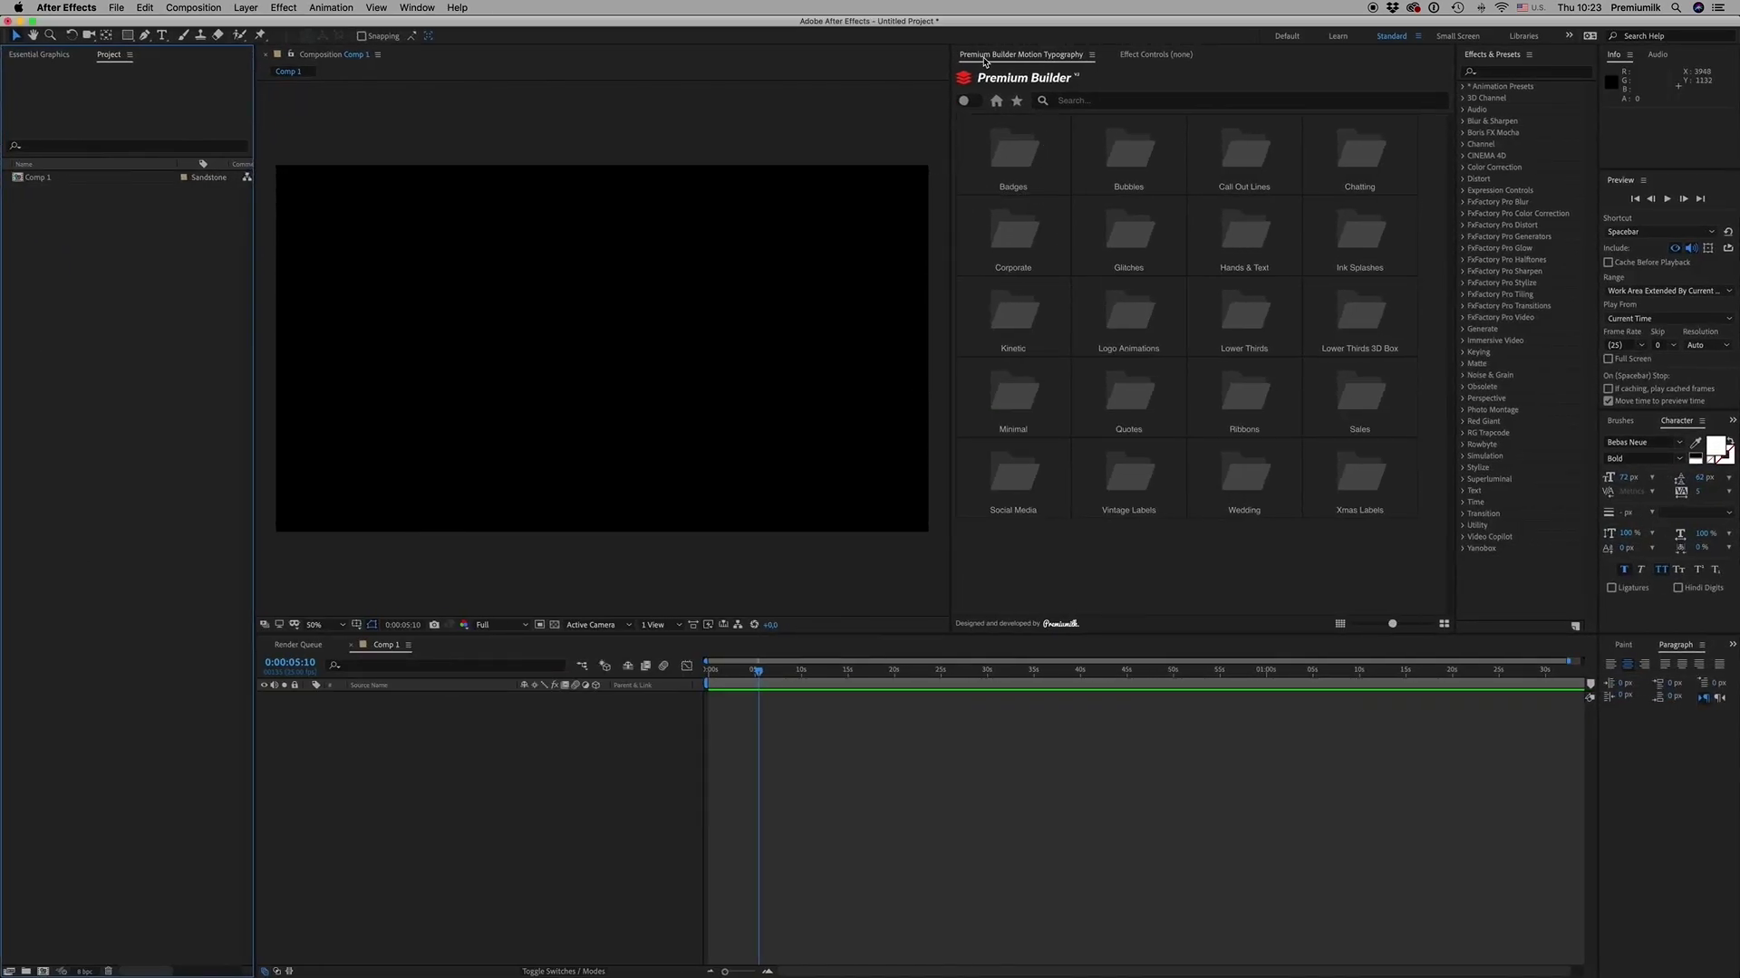
Open the Premium Builder Motion Typography panel from Window > Extensions
left_click(415, 9)
mouse_move(455, 81)
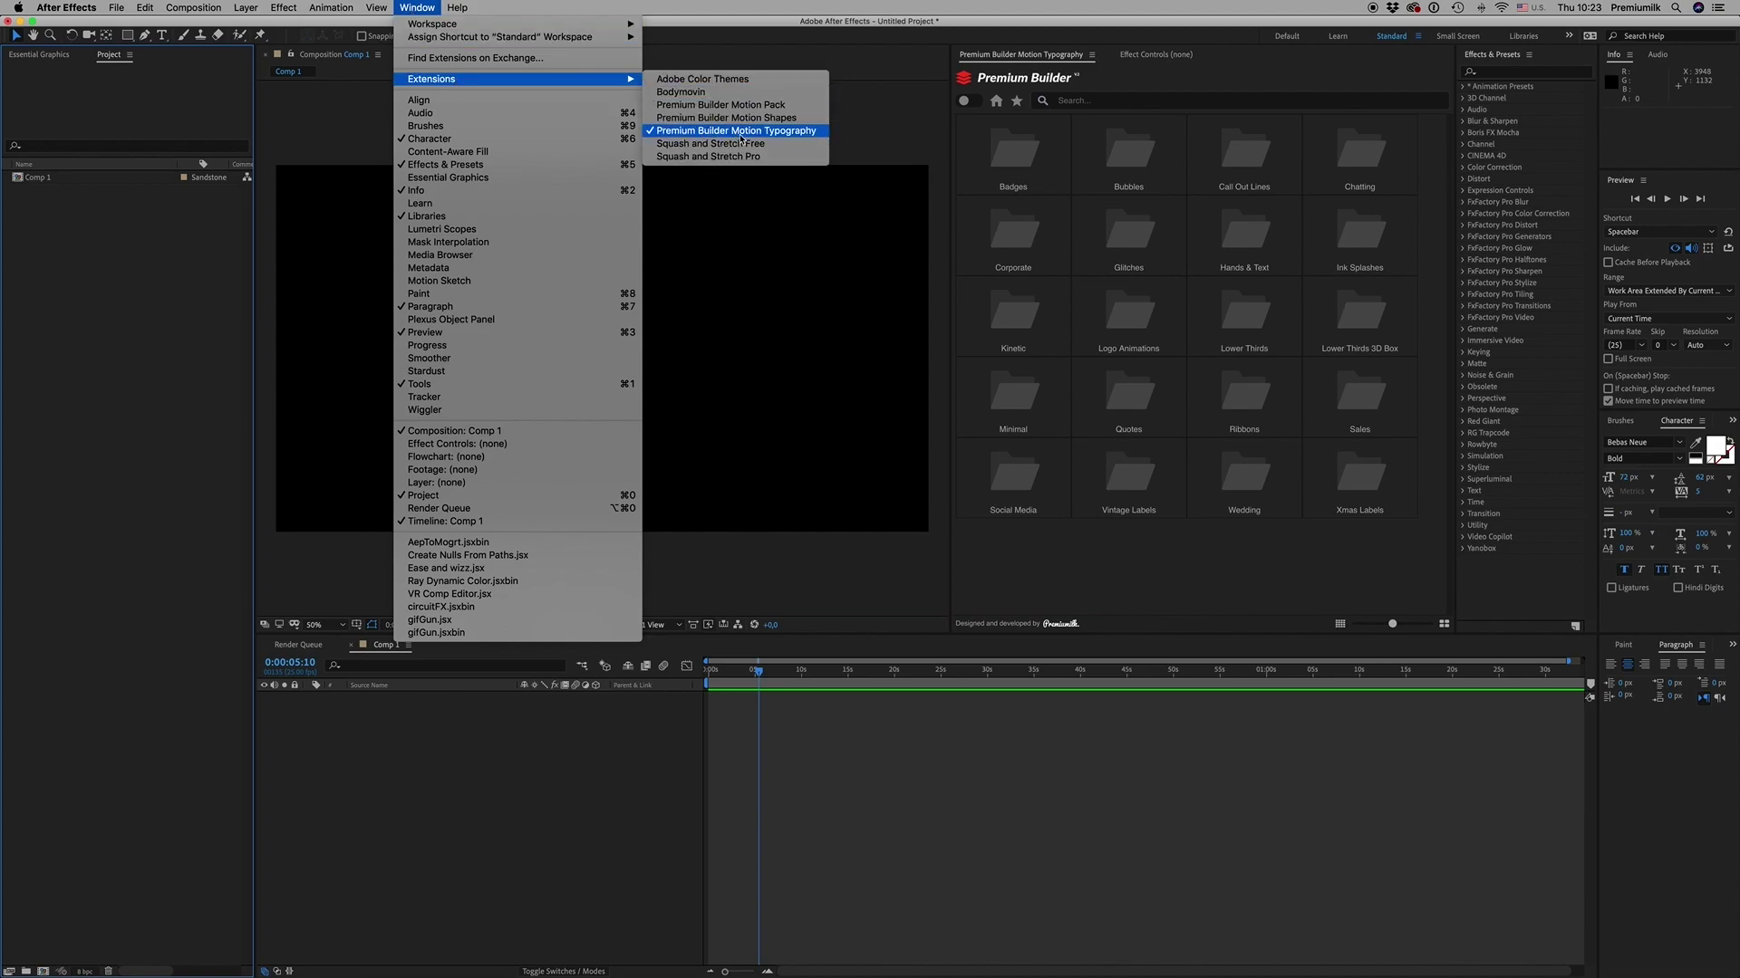
left_click(681, 133)
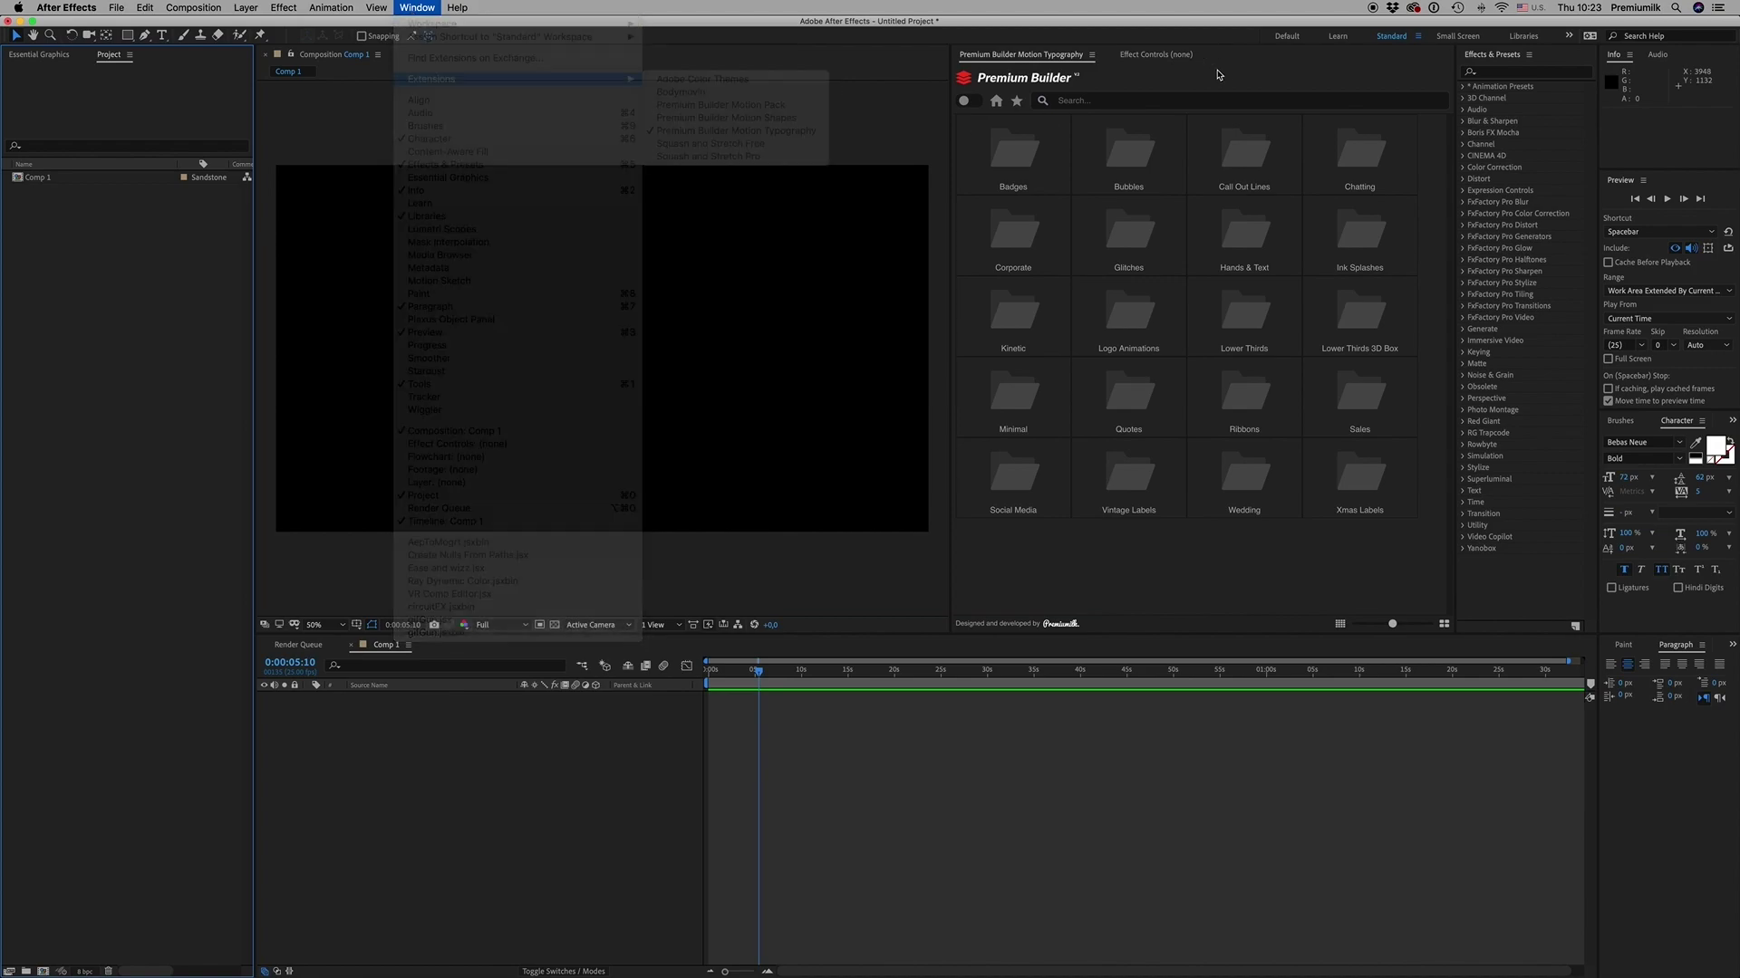
Show the category sidebar and preview Badges, Bubbles, Kinetic, then the Minimal presets
left_click(994, 105)
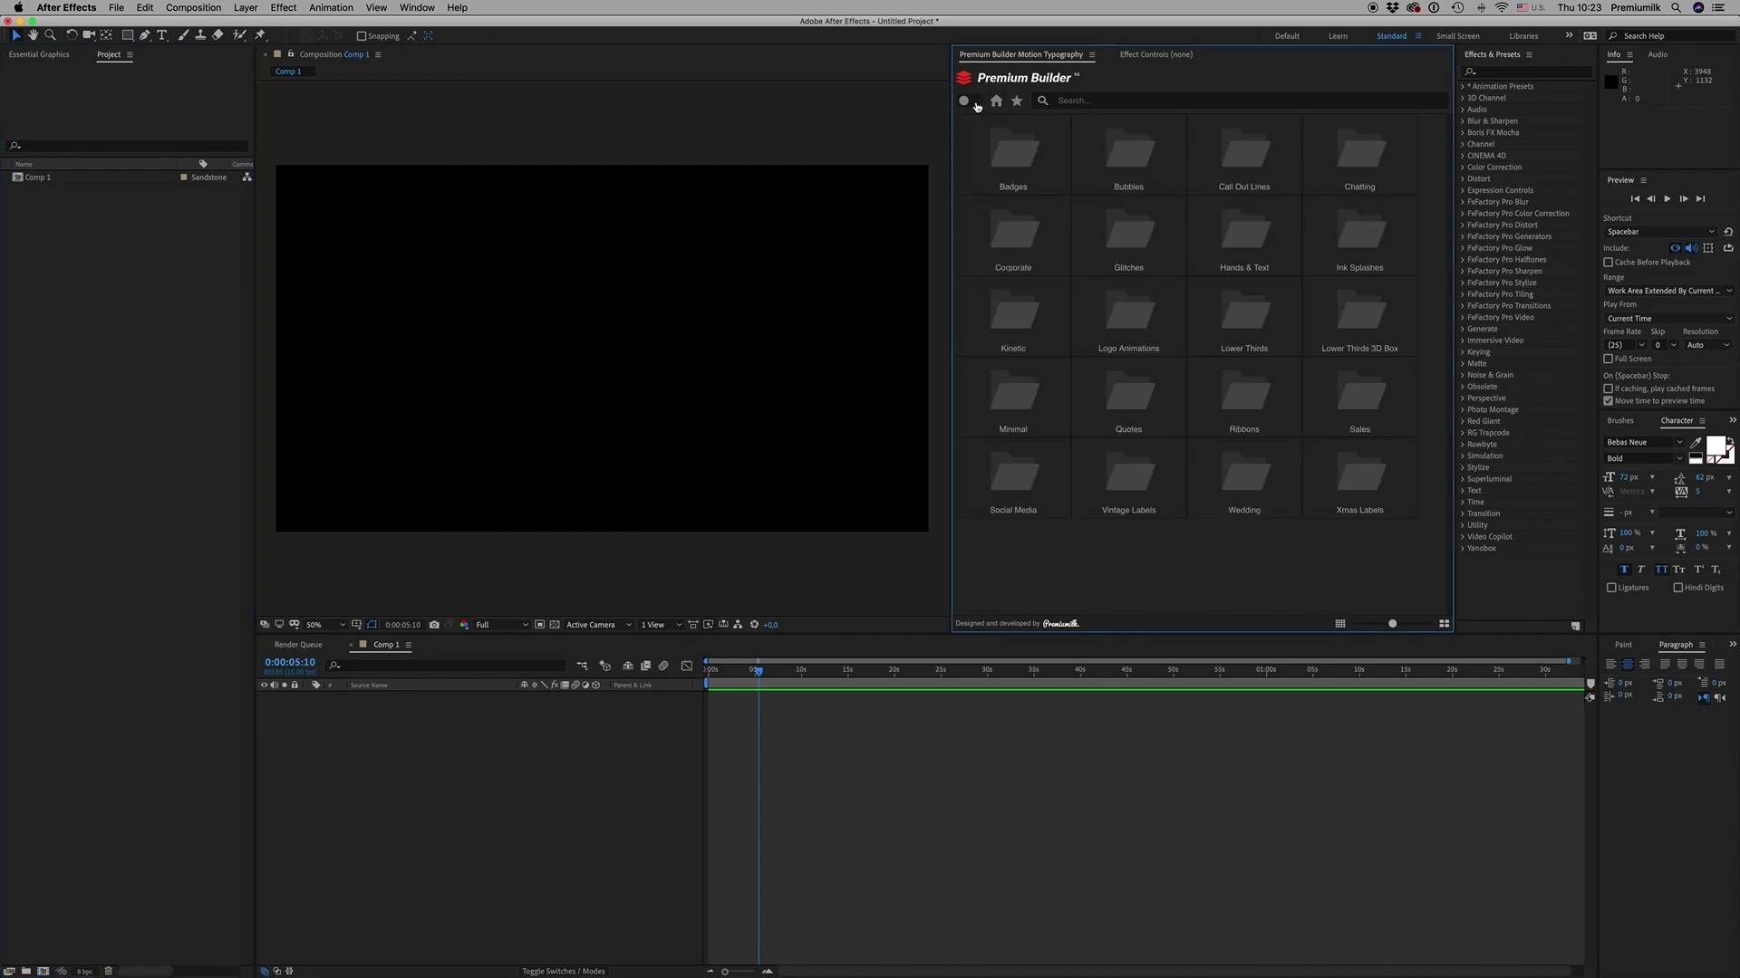
left_click(970, 101)
left_click(975, 124)
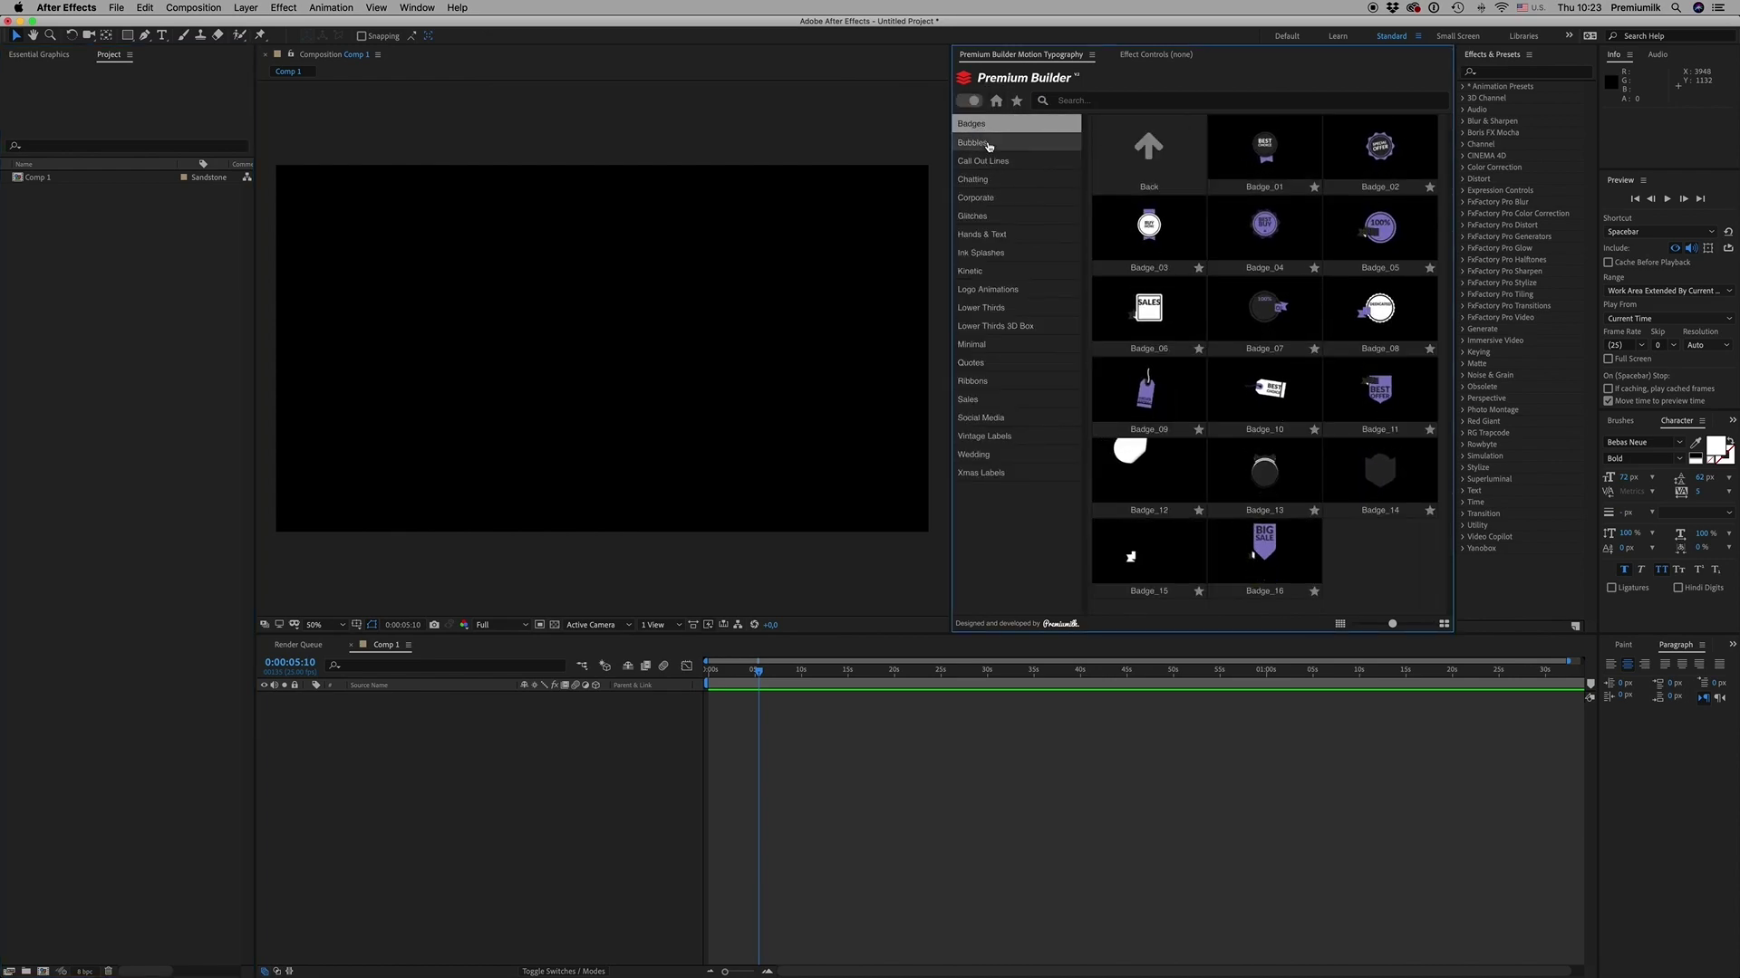
left_click(989, 145)
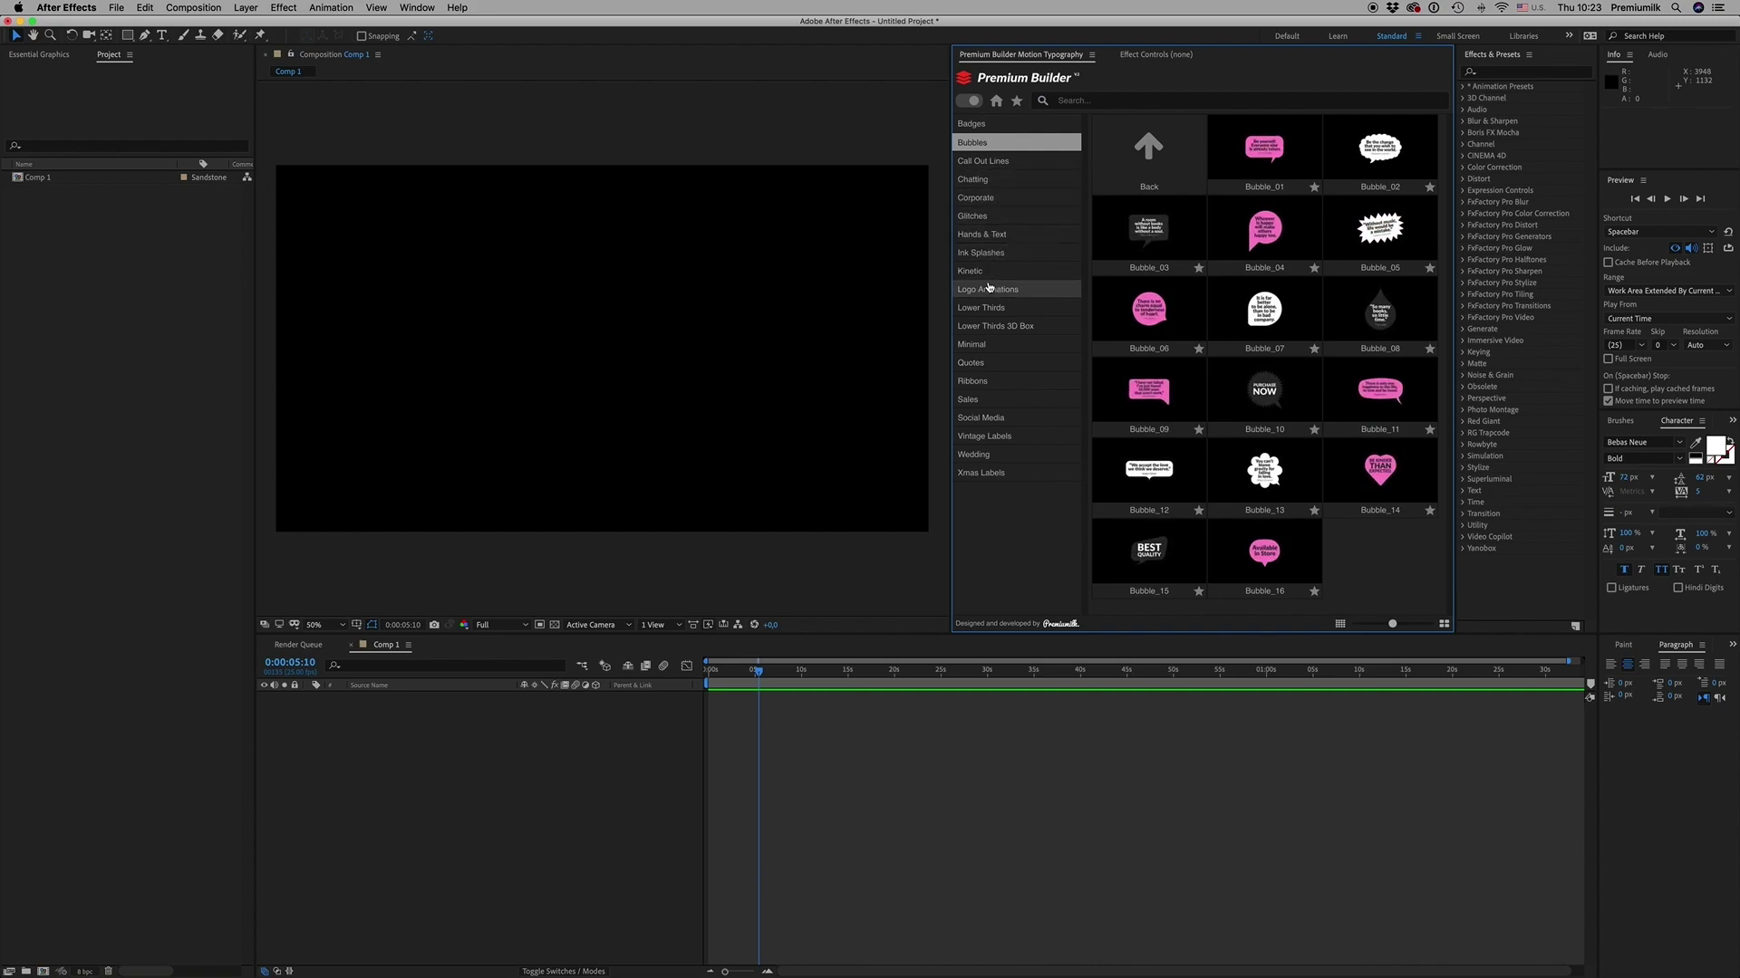
left_click(983, 272)
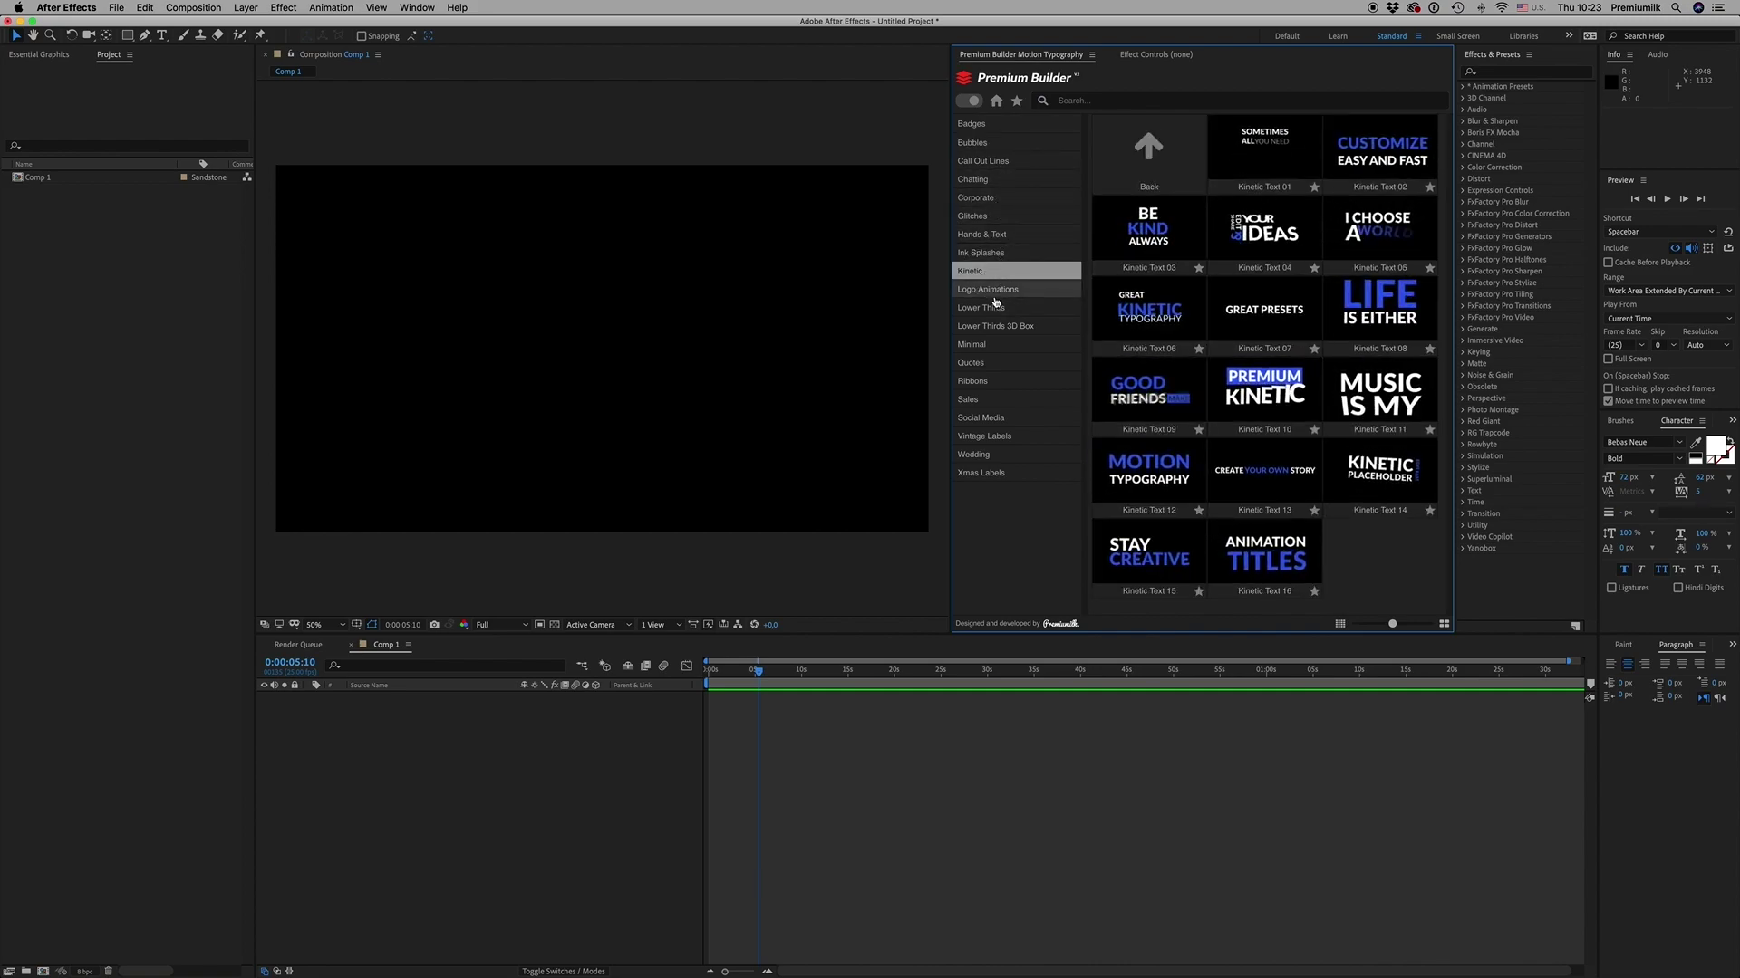
left_click(979, 344)
scroll(1449, 266, "down", 2)
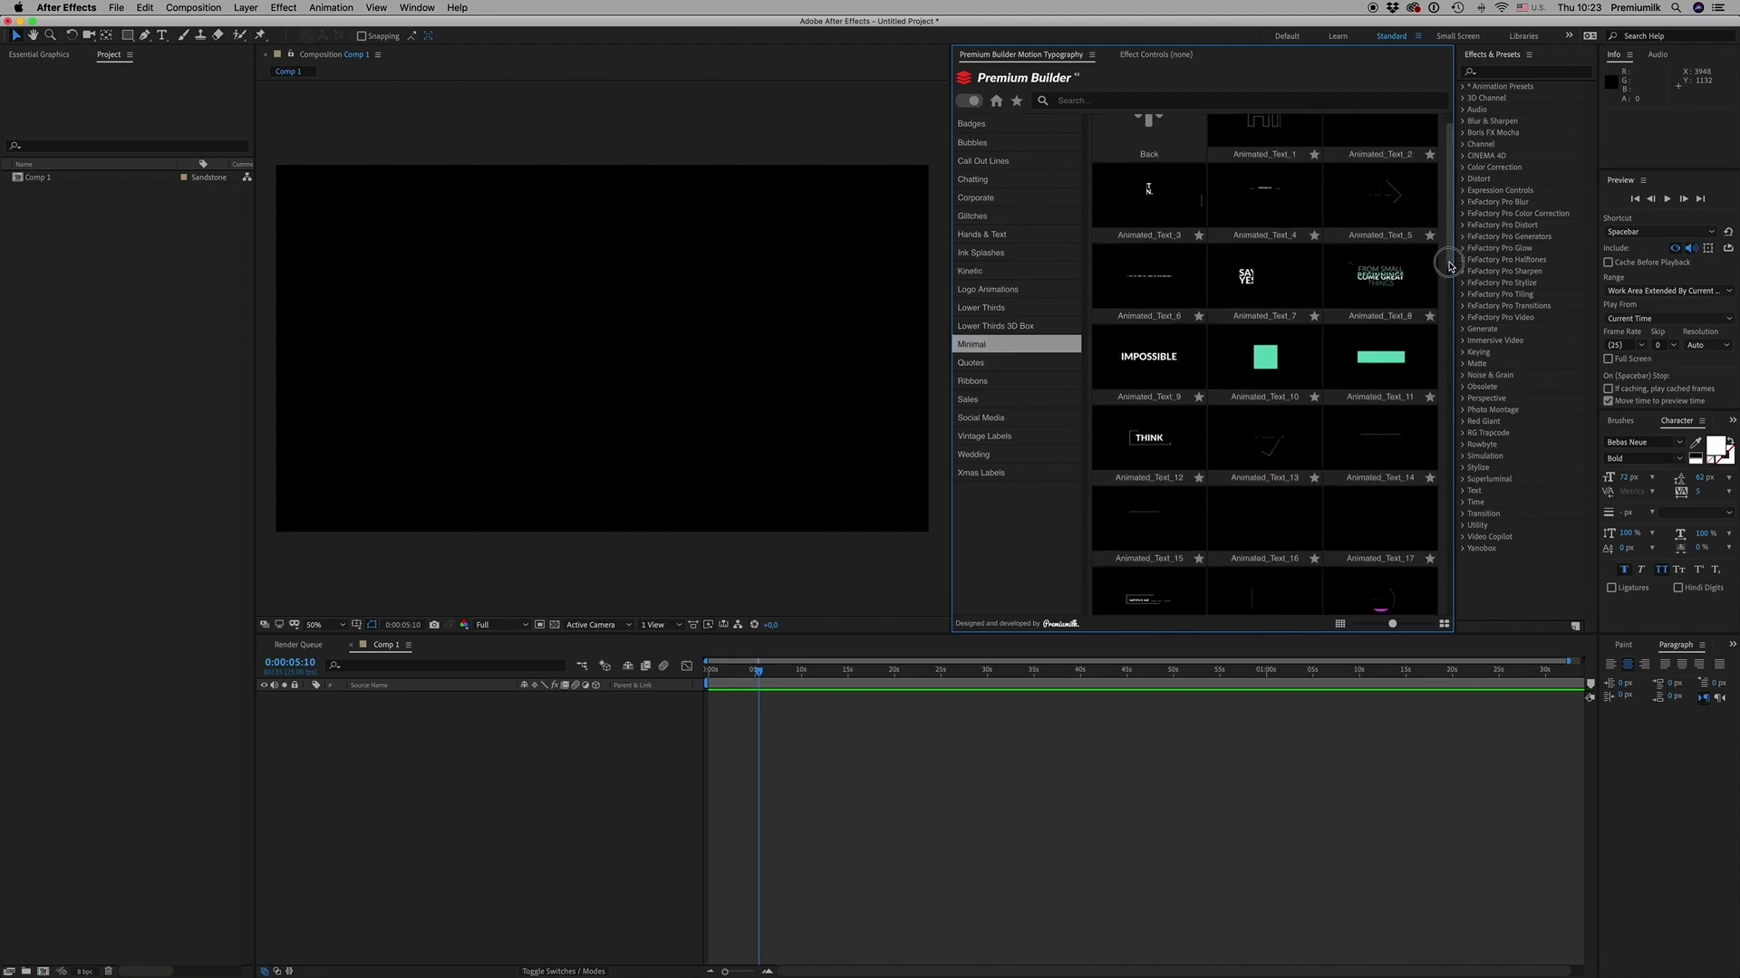
scroll(1447, 266, "down", 1)
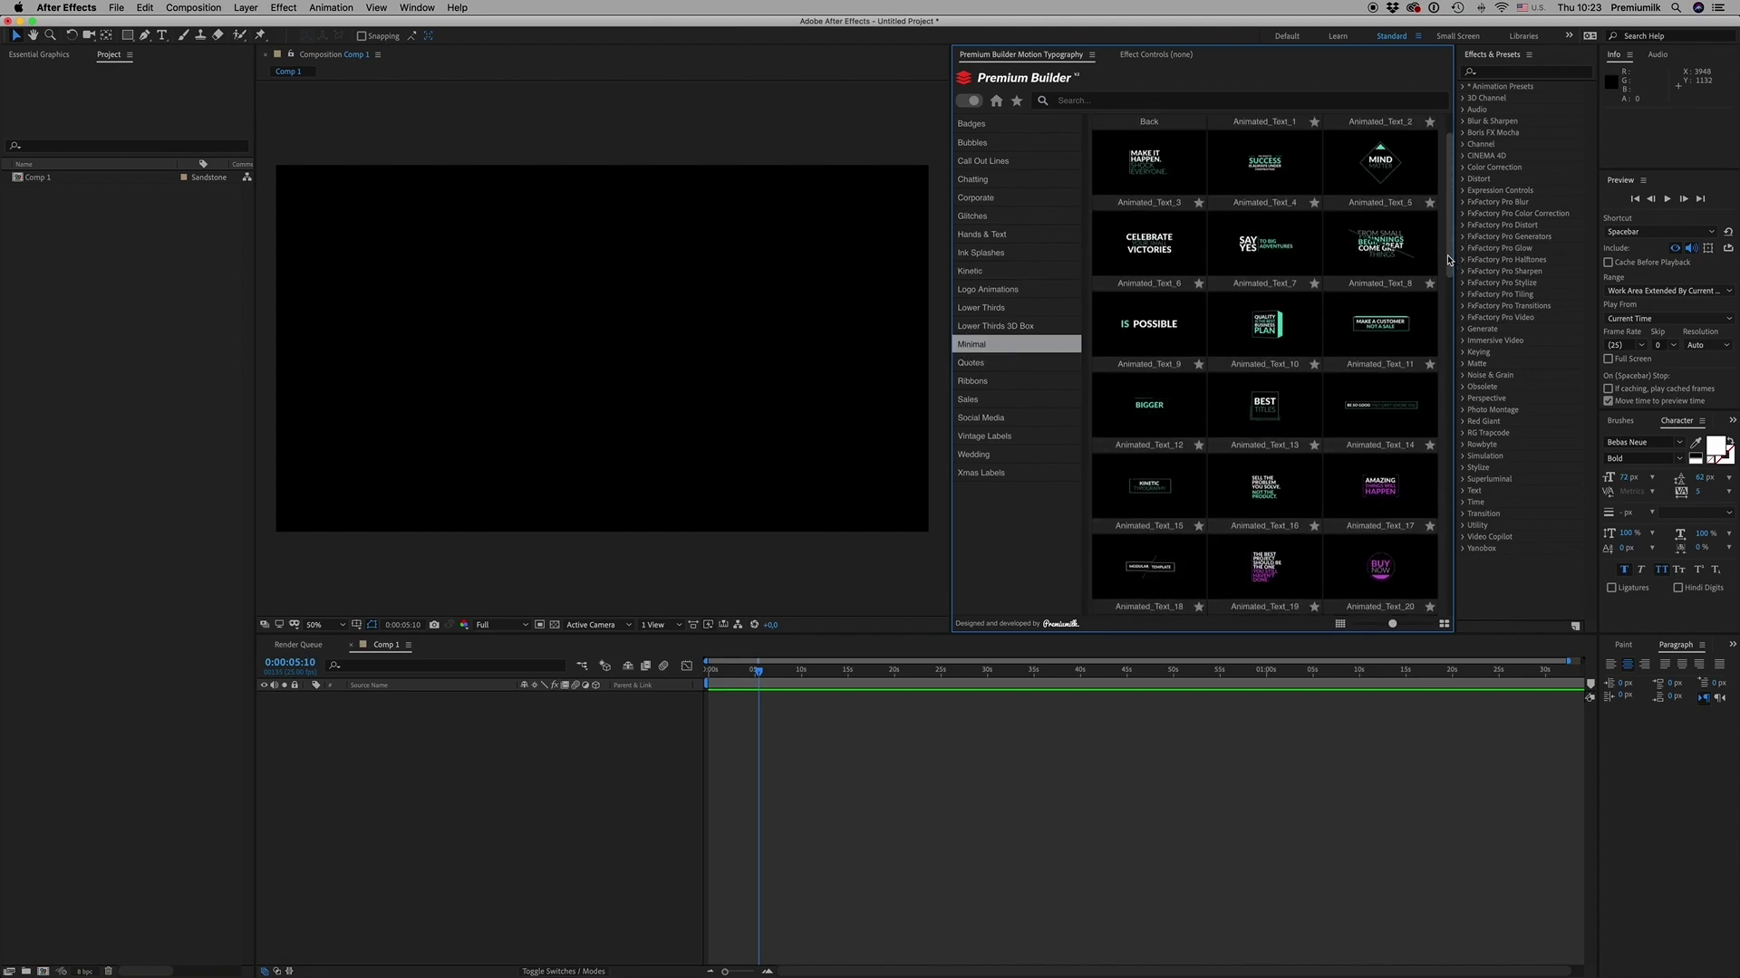
Add Animated_Text_3 as a new composition, scrub it, then add and delete Animated_Text_14
left_click(1164, 173)
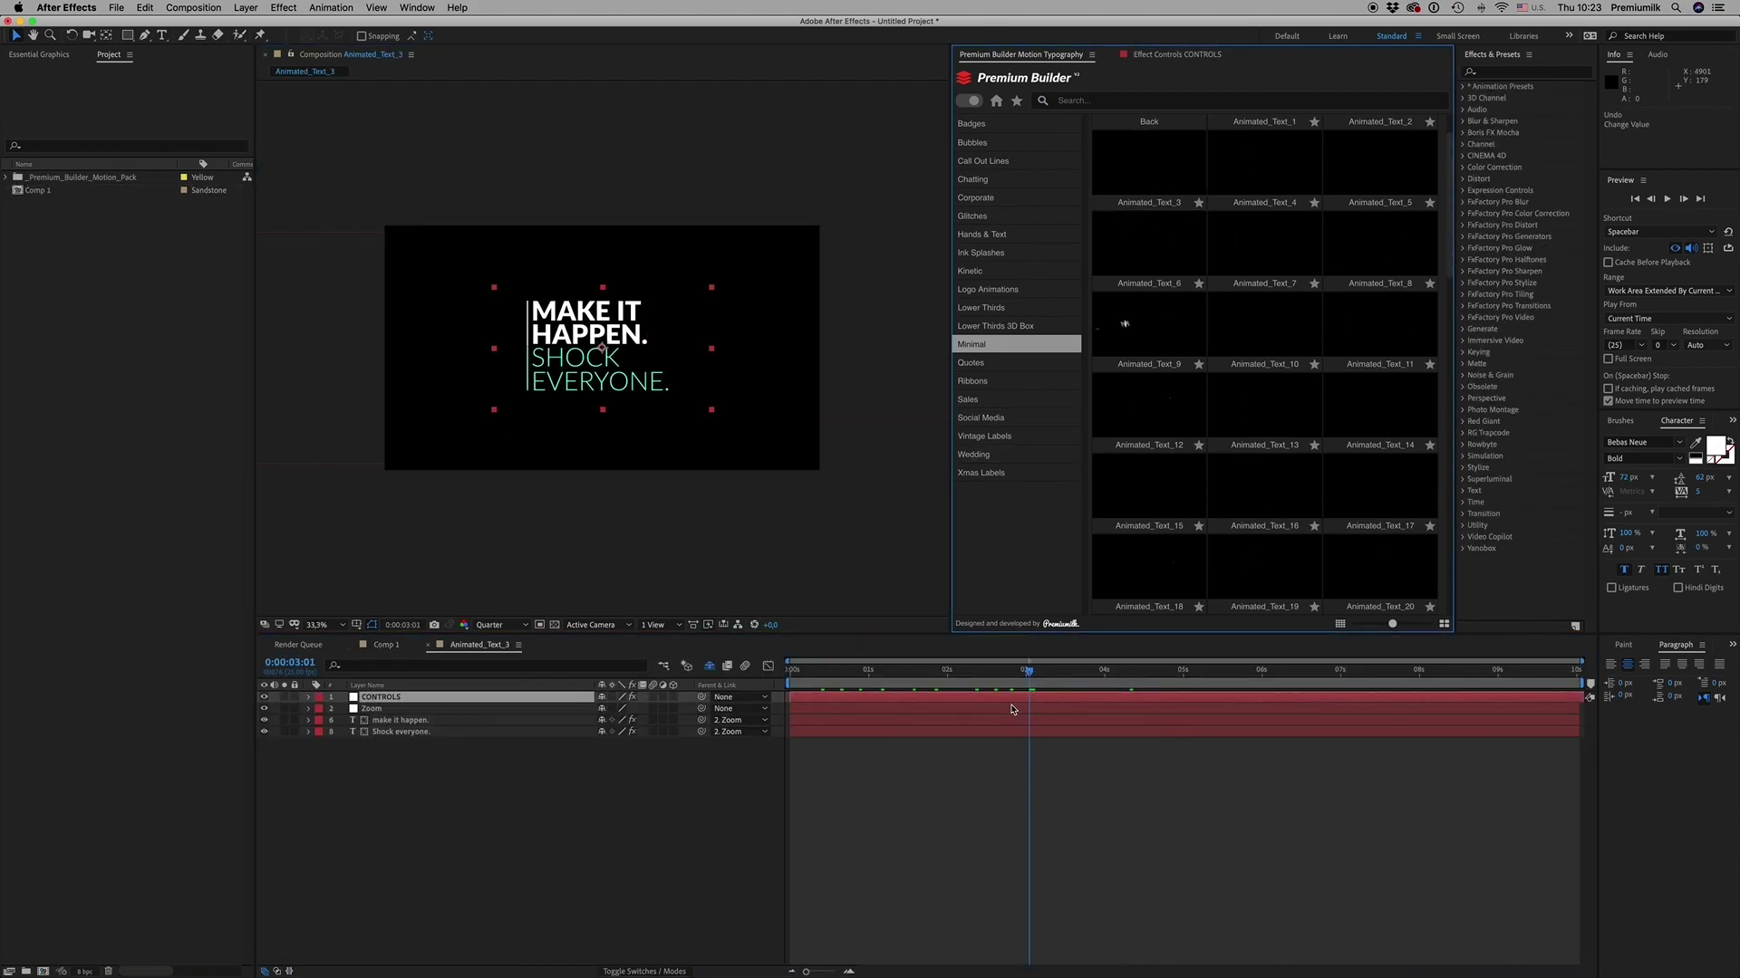
left_click_drag(969, 672, 1041, 684)
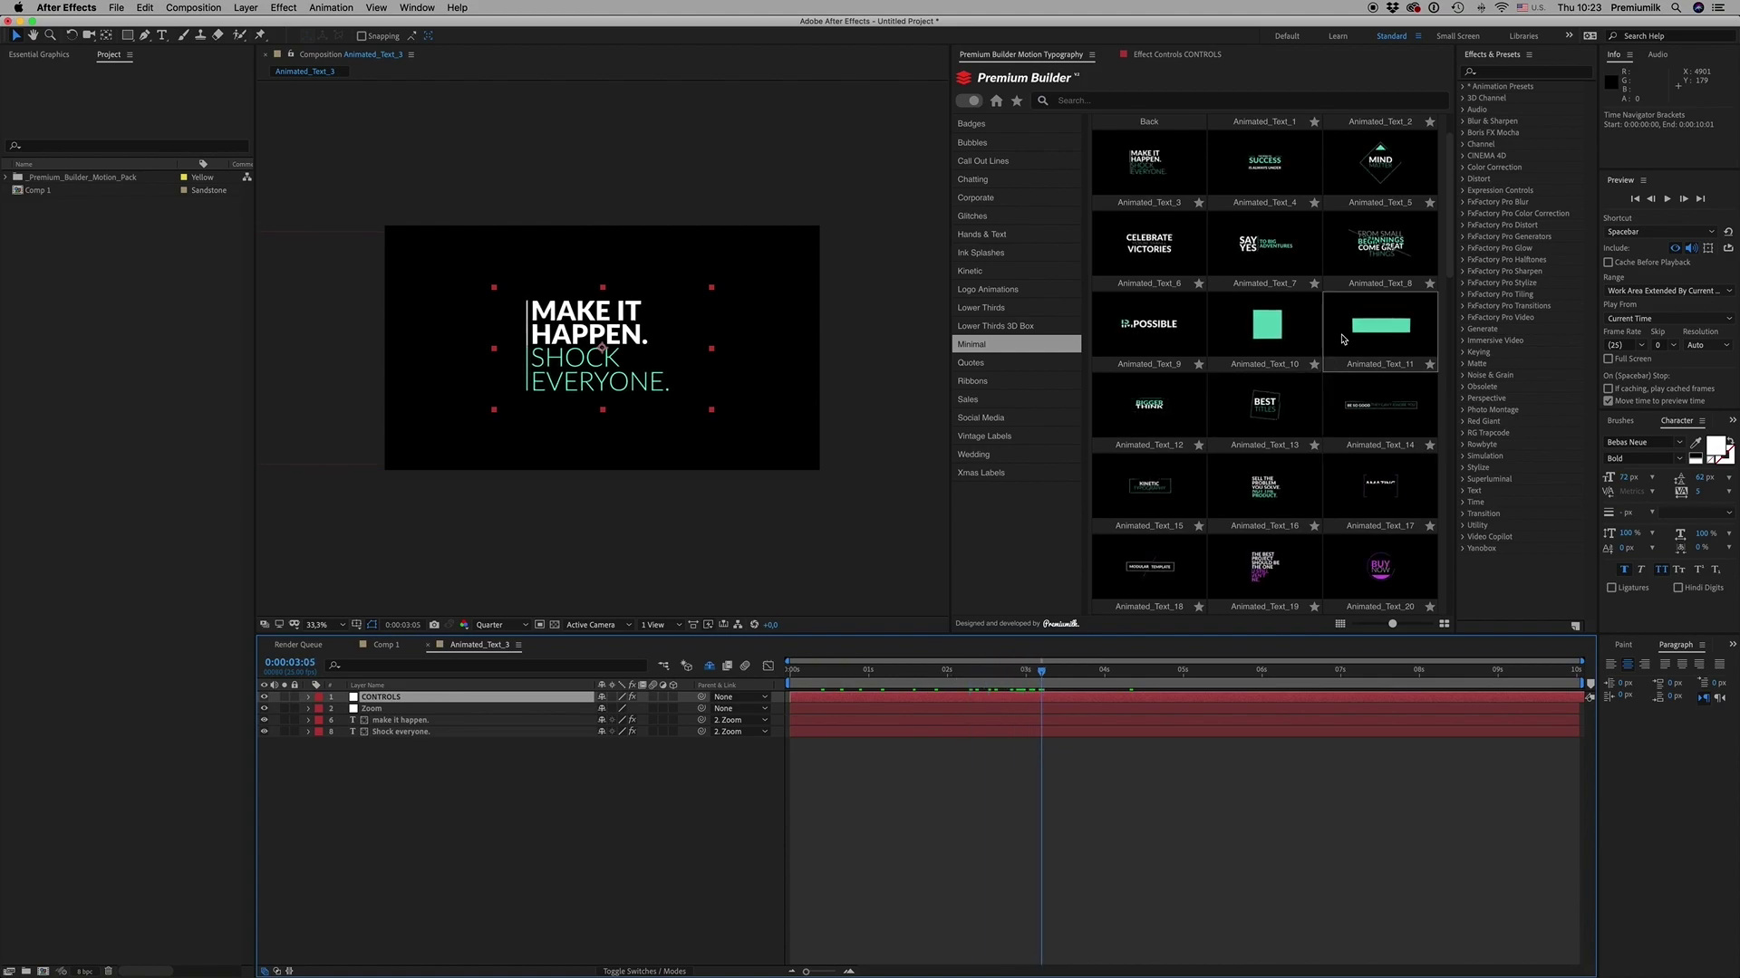
left_click(1369, 416)
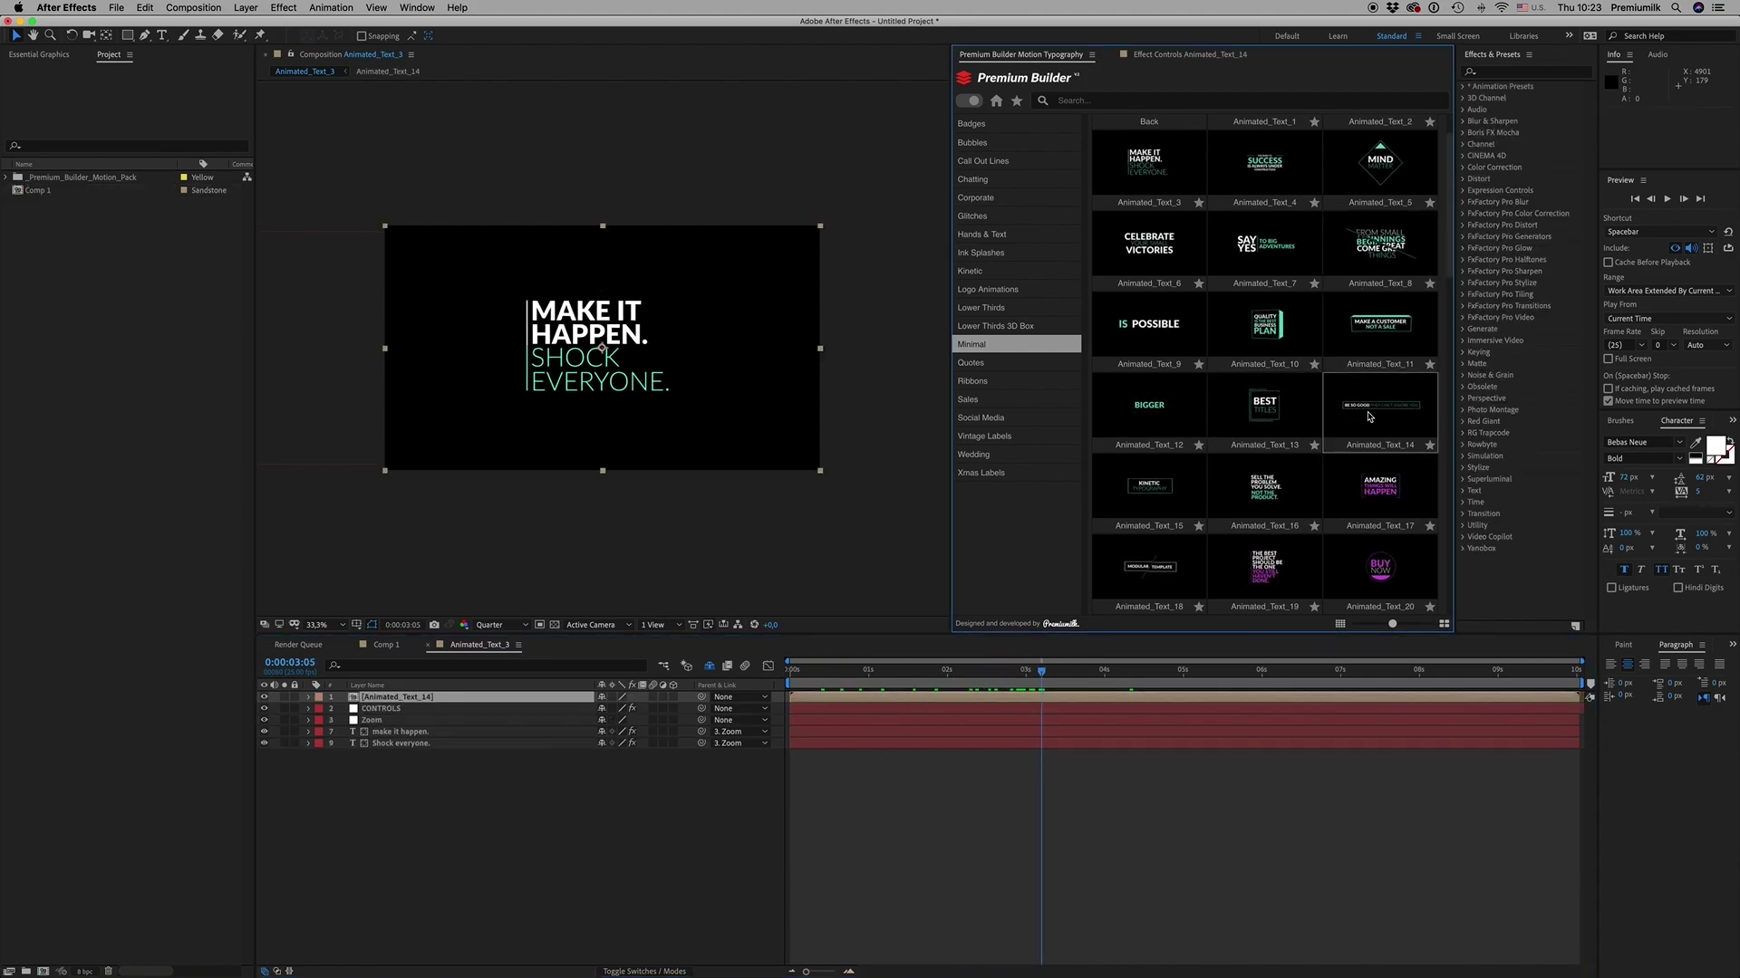
left_click_drag(1008, 689, 1106, 707)
key("Delete")
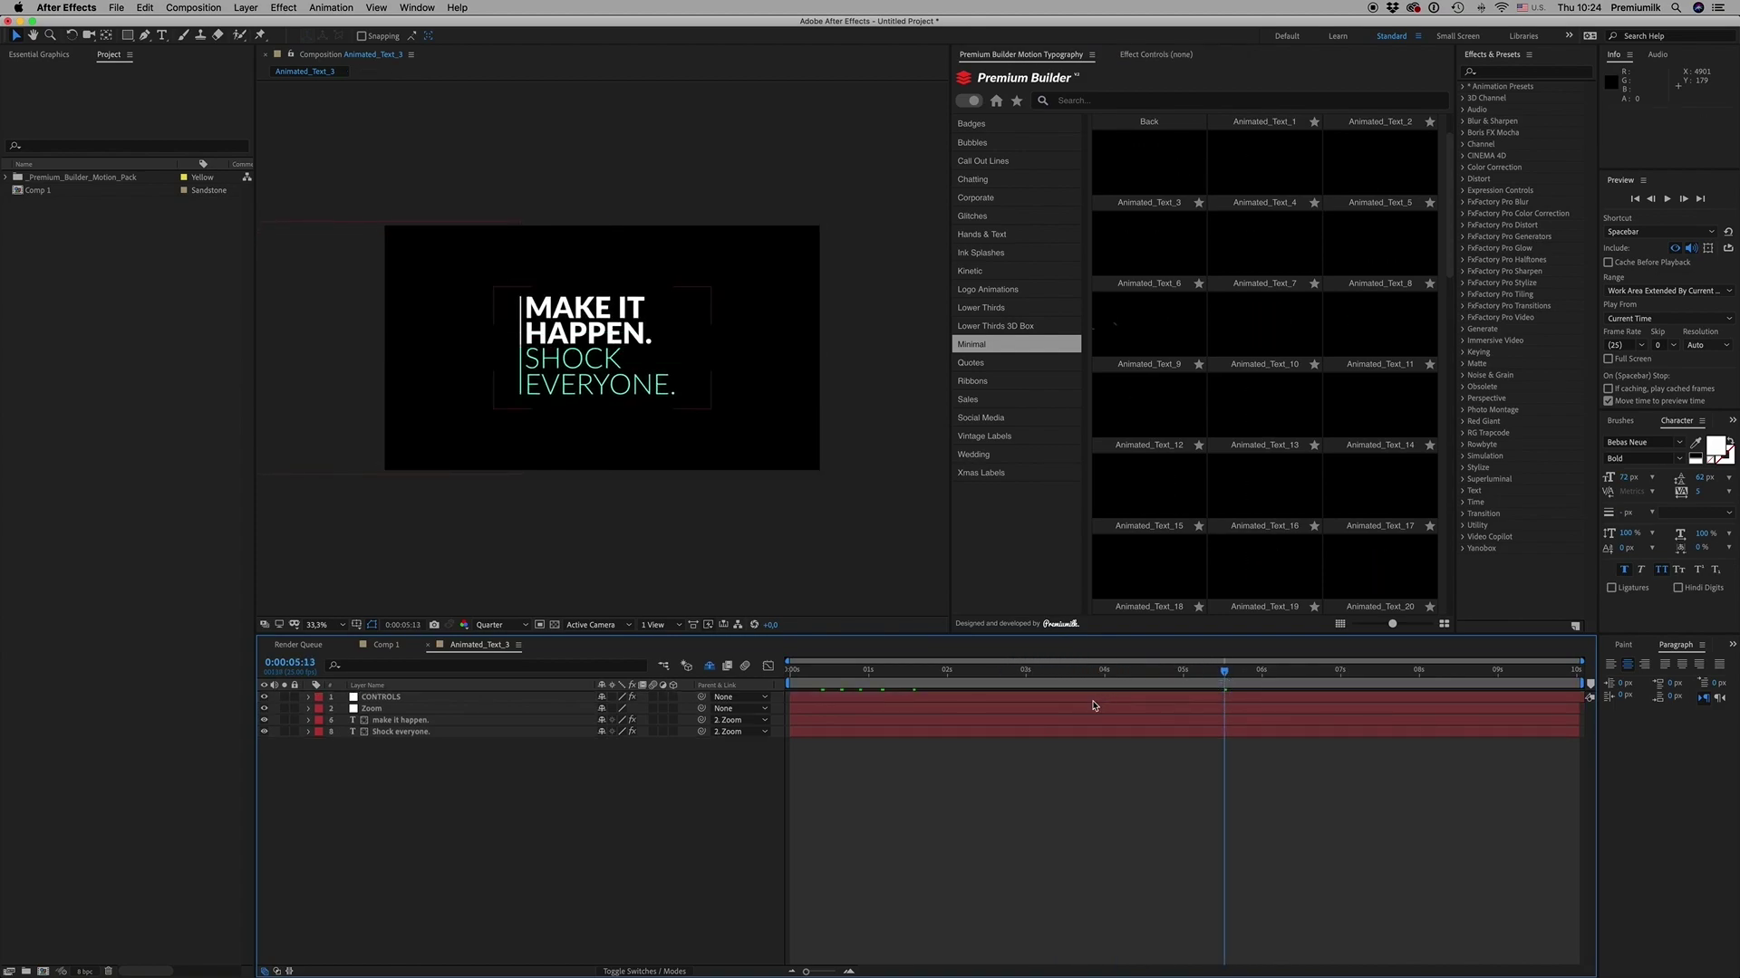
Browse Badges, Corporate, Kinetic and Minimal presets, starring Animated_Text_12 as a favourite
left_click(987, 126)
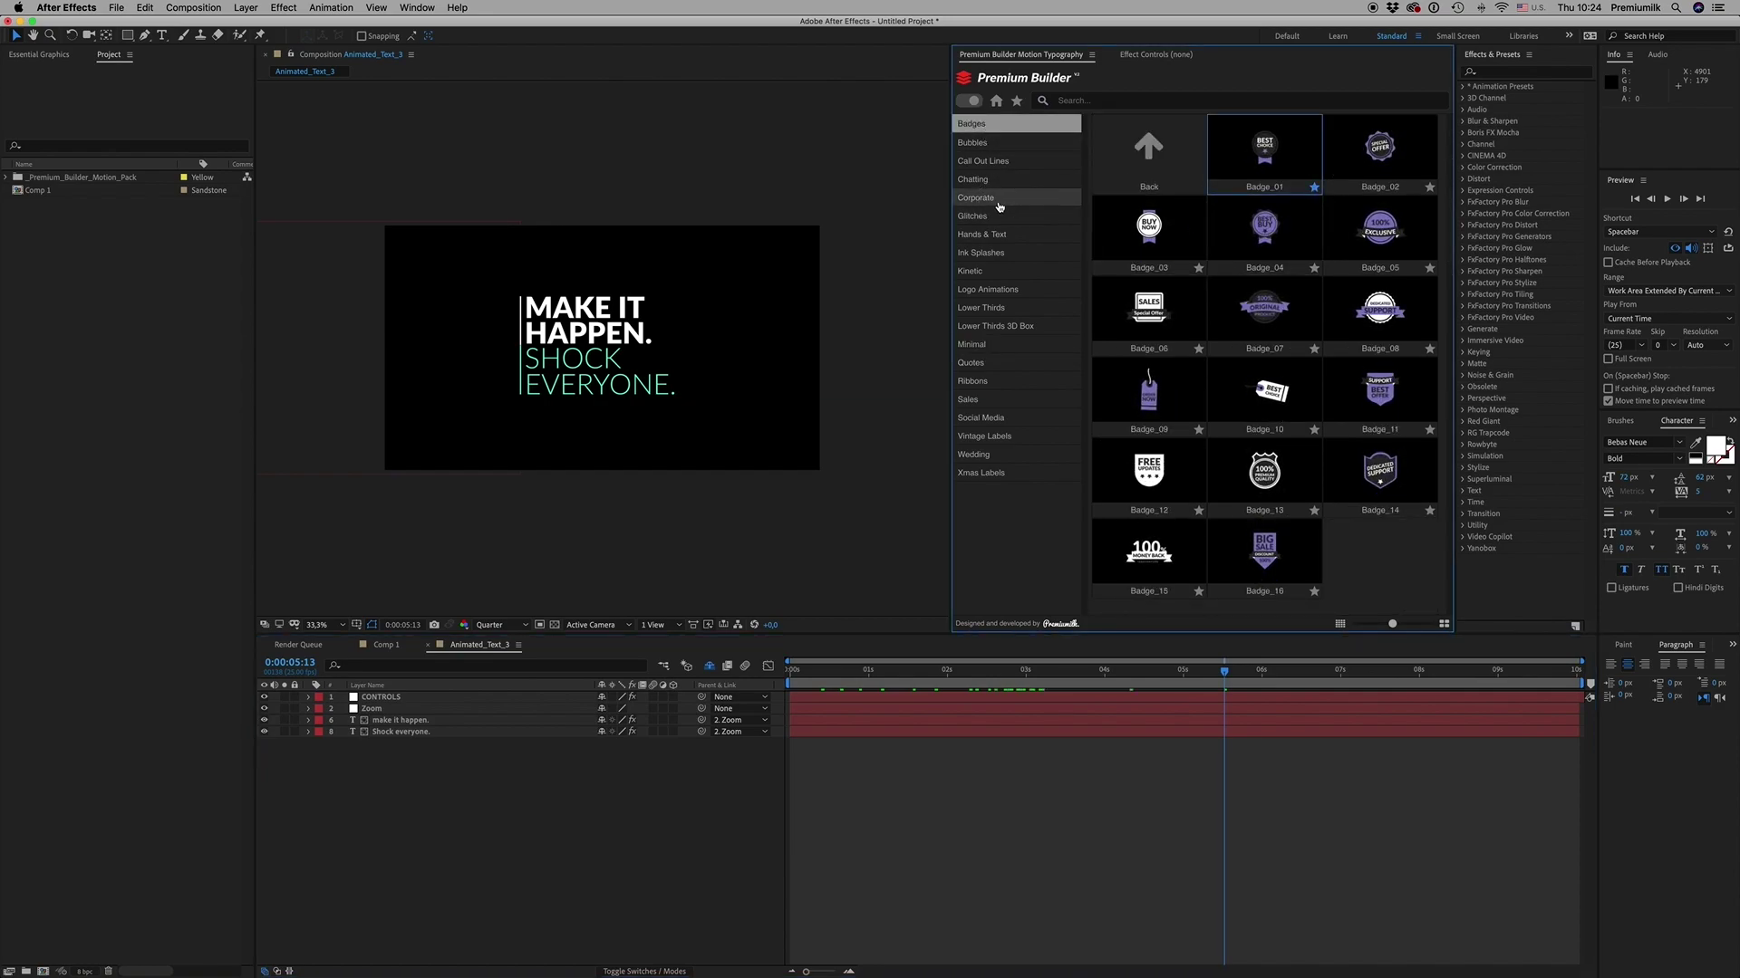
left_click(987, 199)
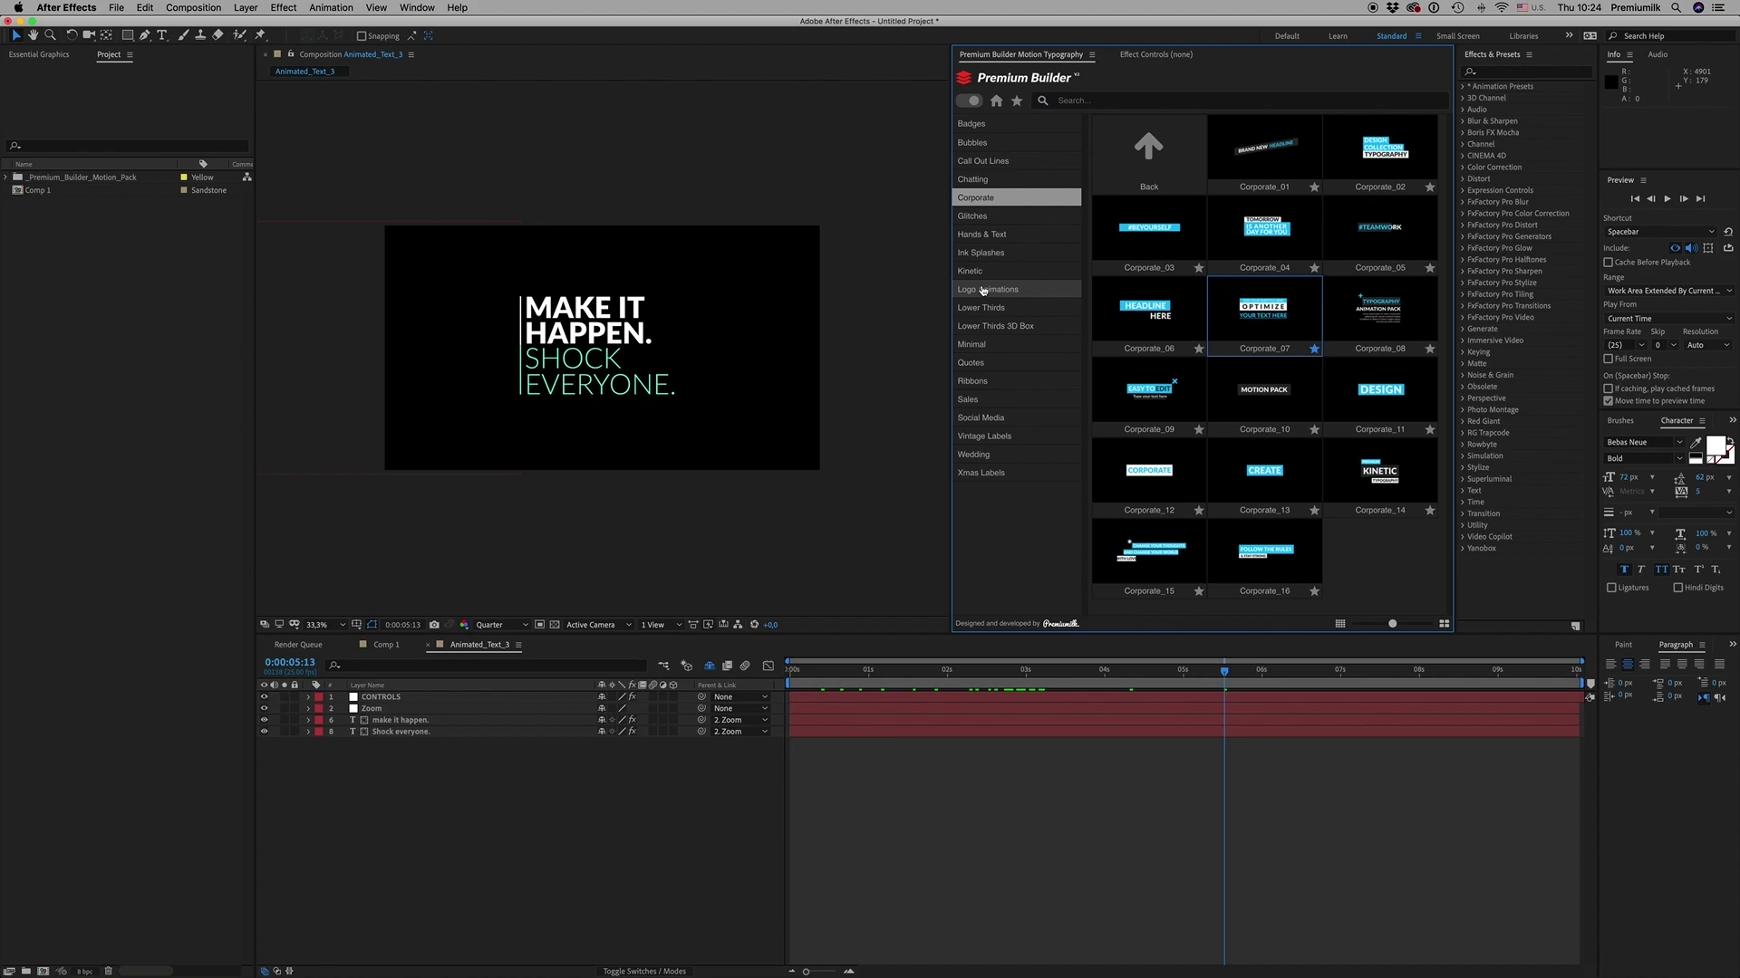
left_click(971, 271)
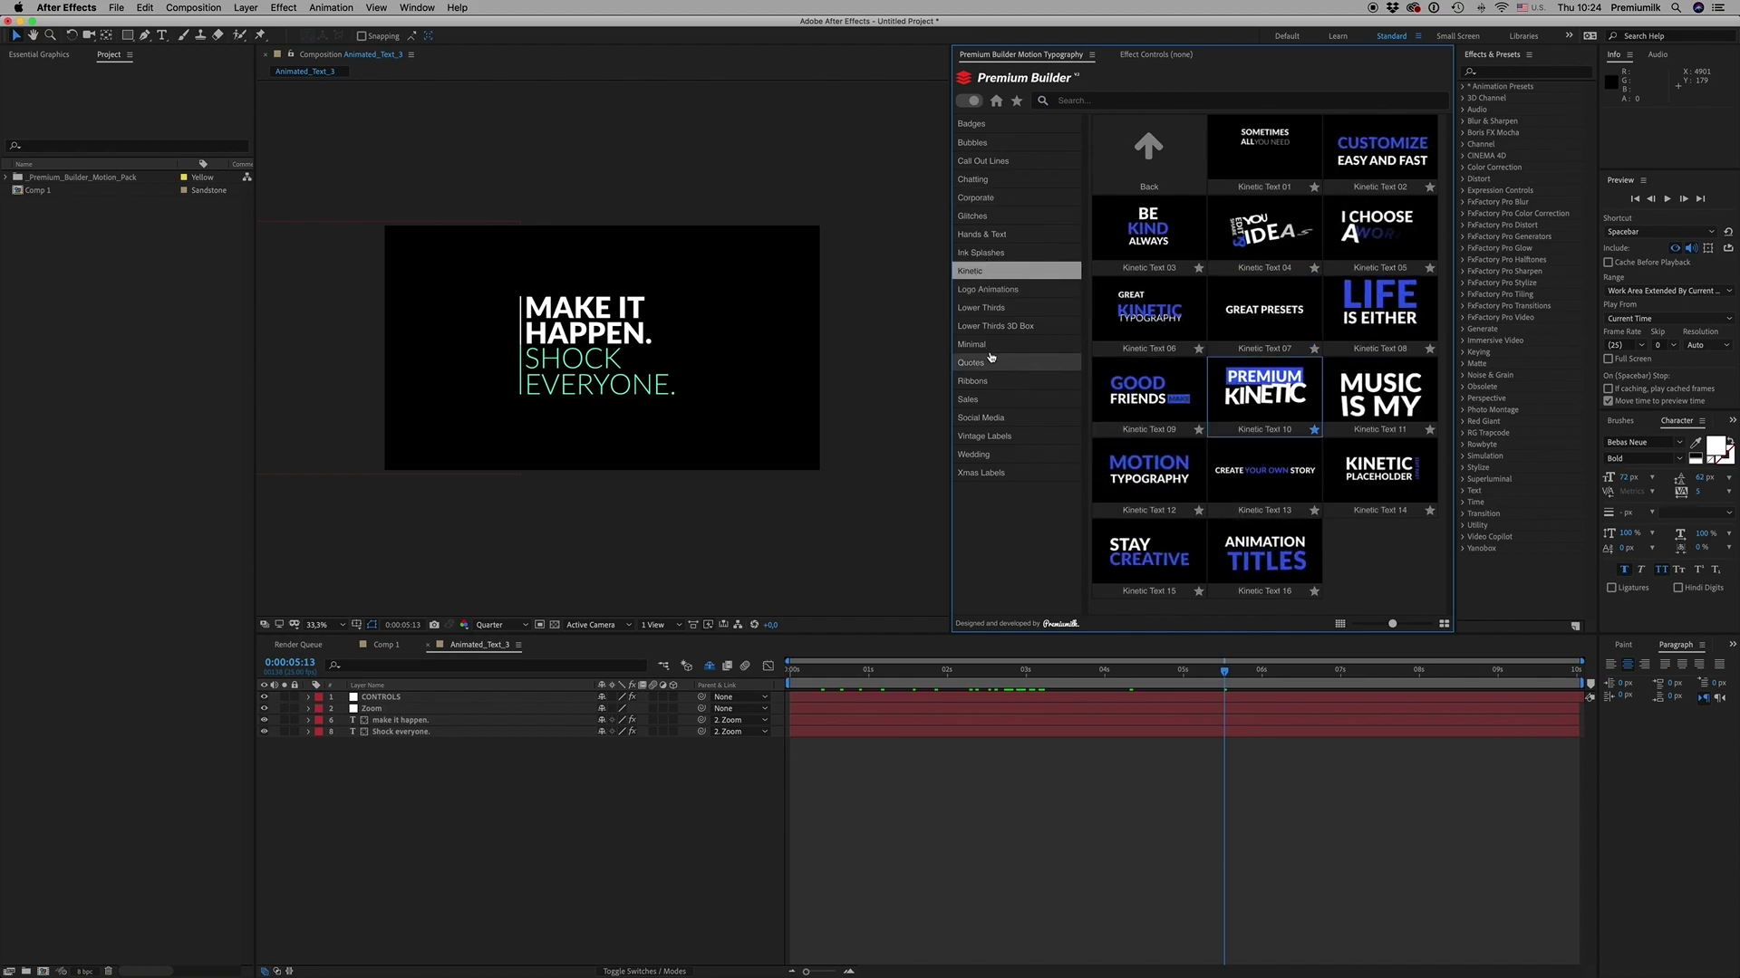
left_click(972, 345)
left_click(1199, 511)
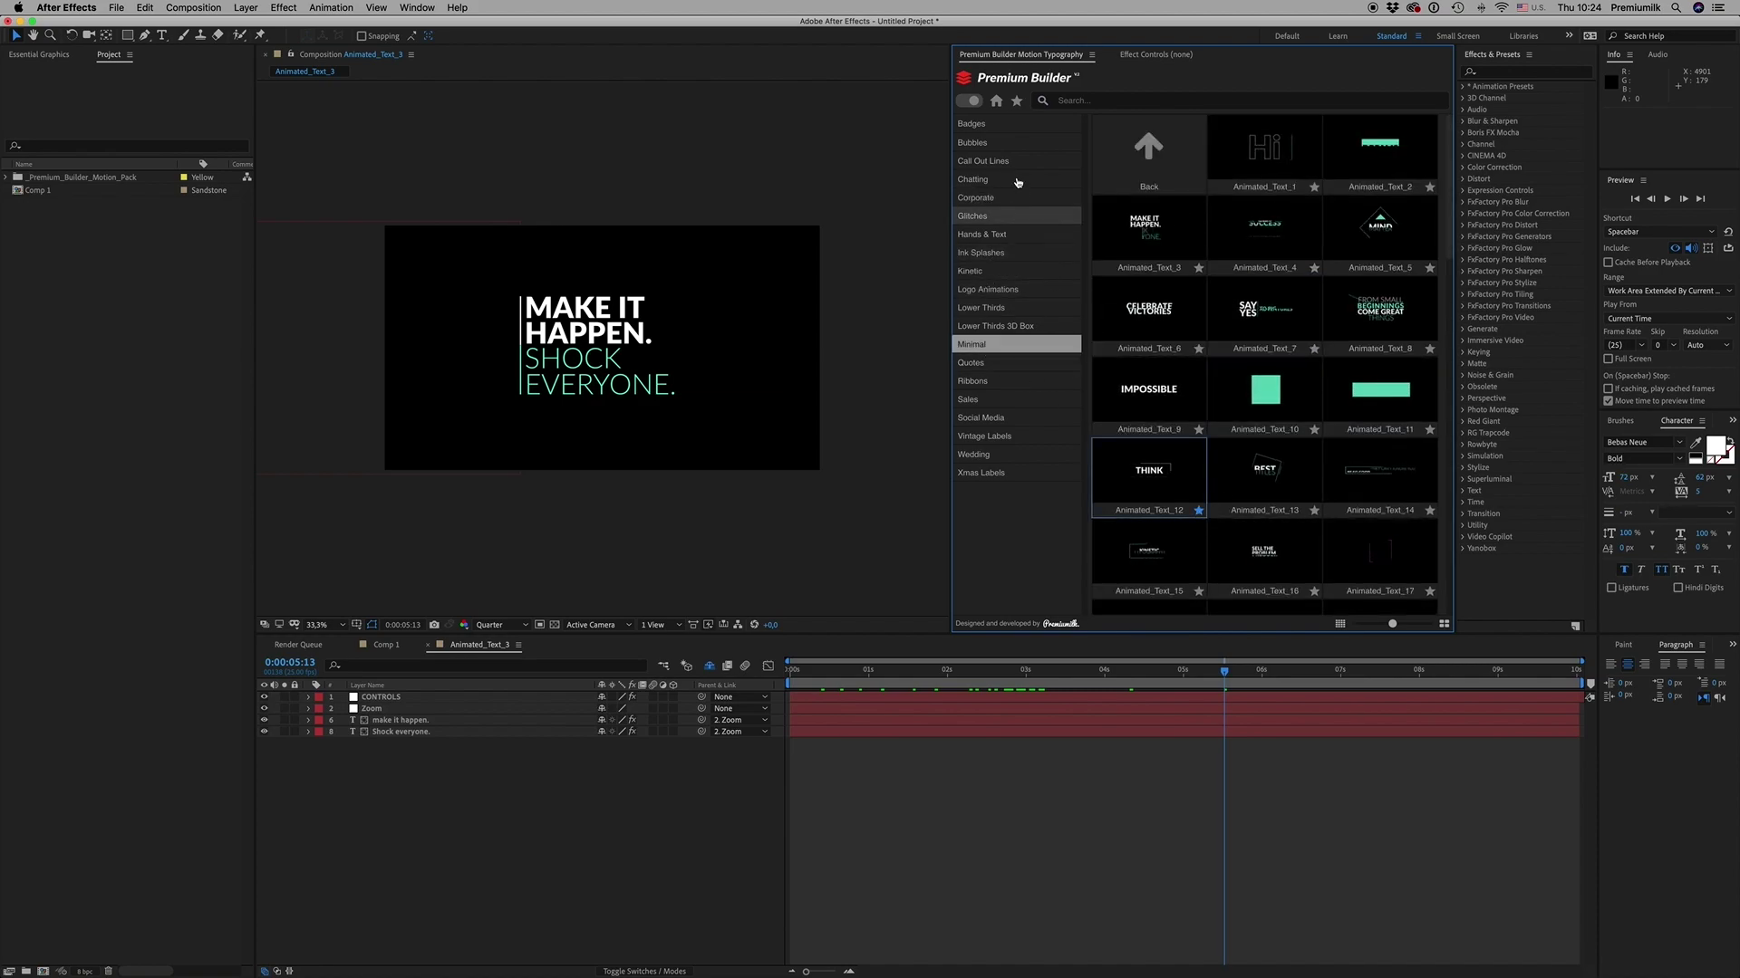
Show Favourites and unstar Kinetic Text 10, Corporate_07, Badge_01 and Animated_Text_12
left_click(1016, 101)
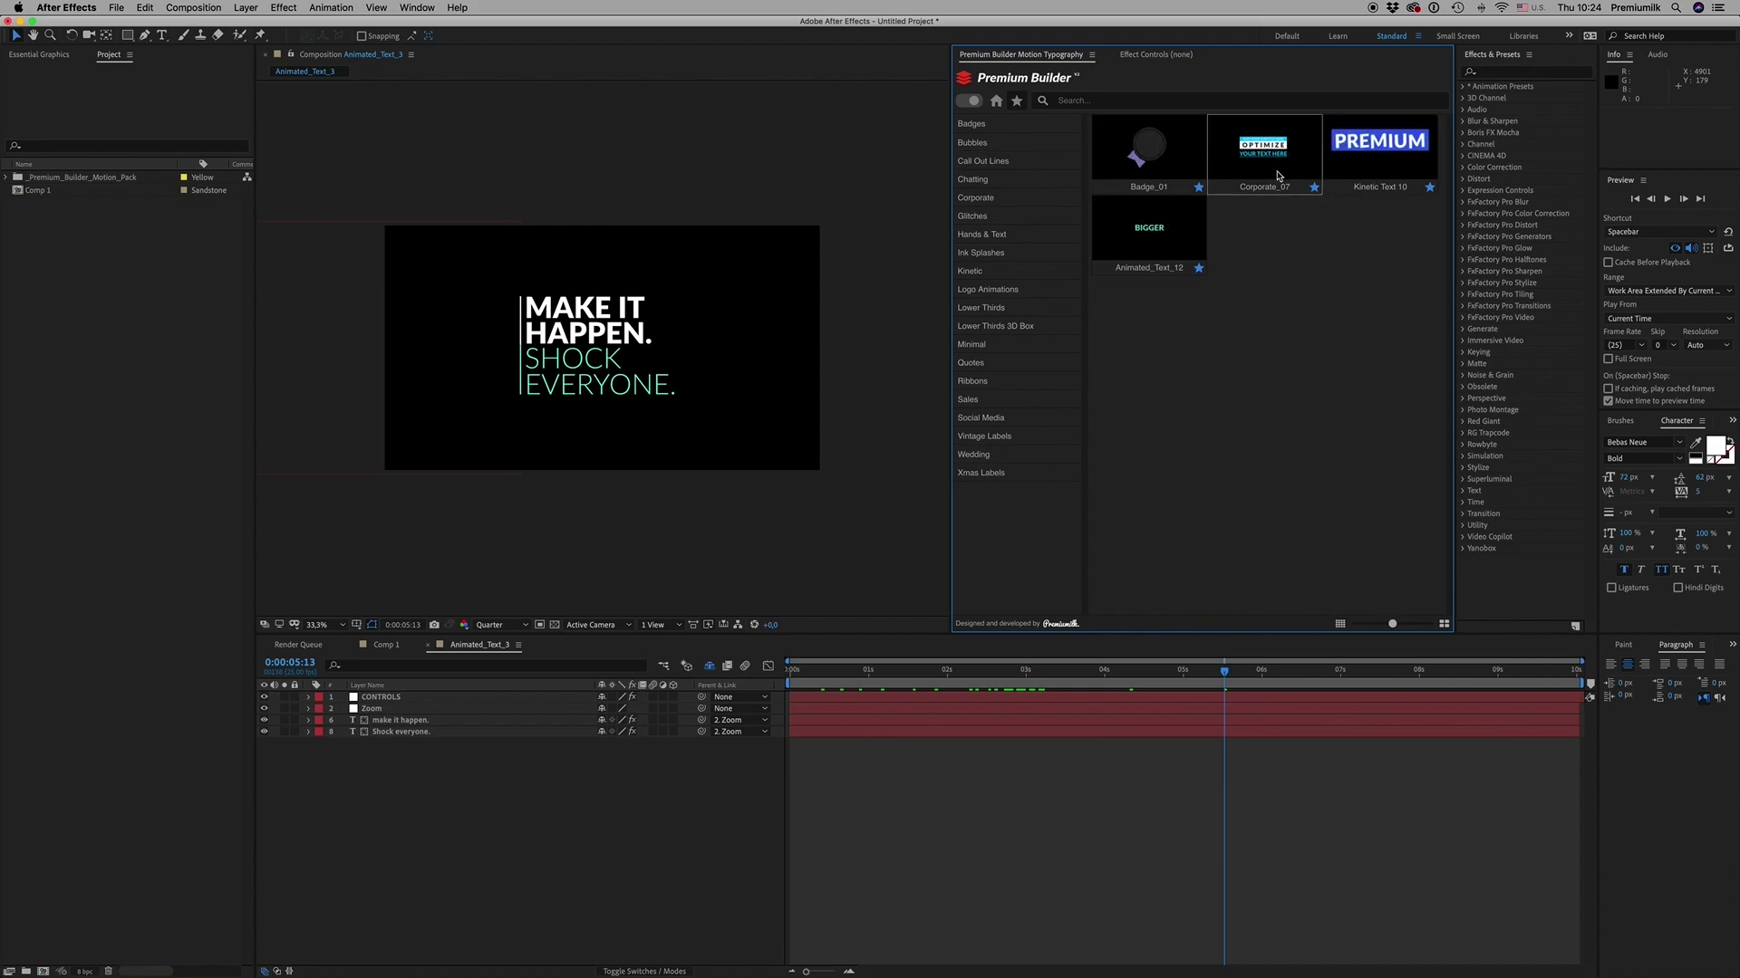
left_click(1430, 187)
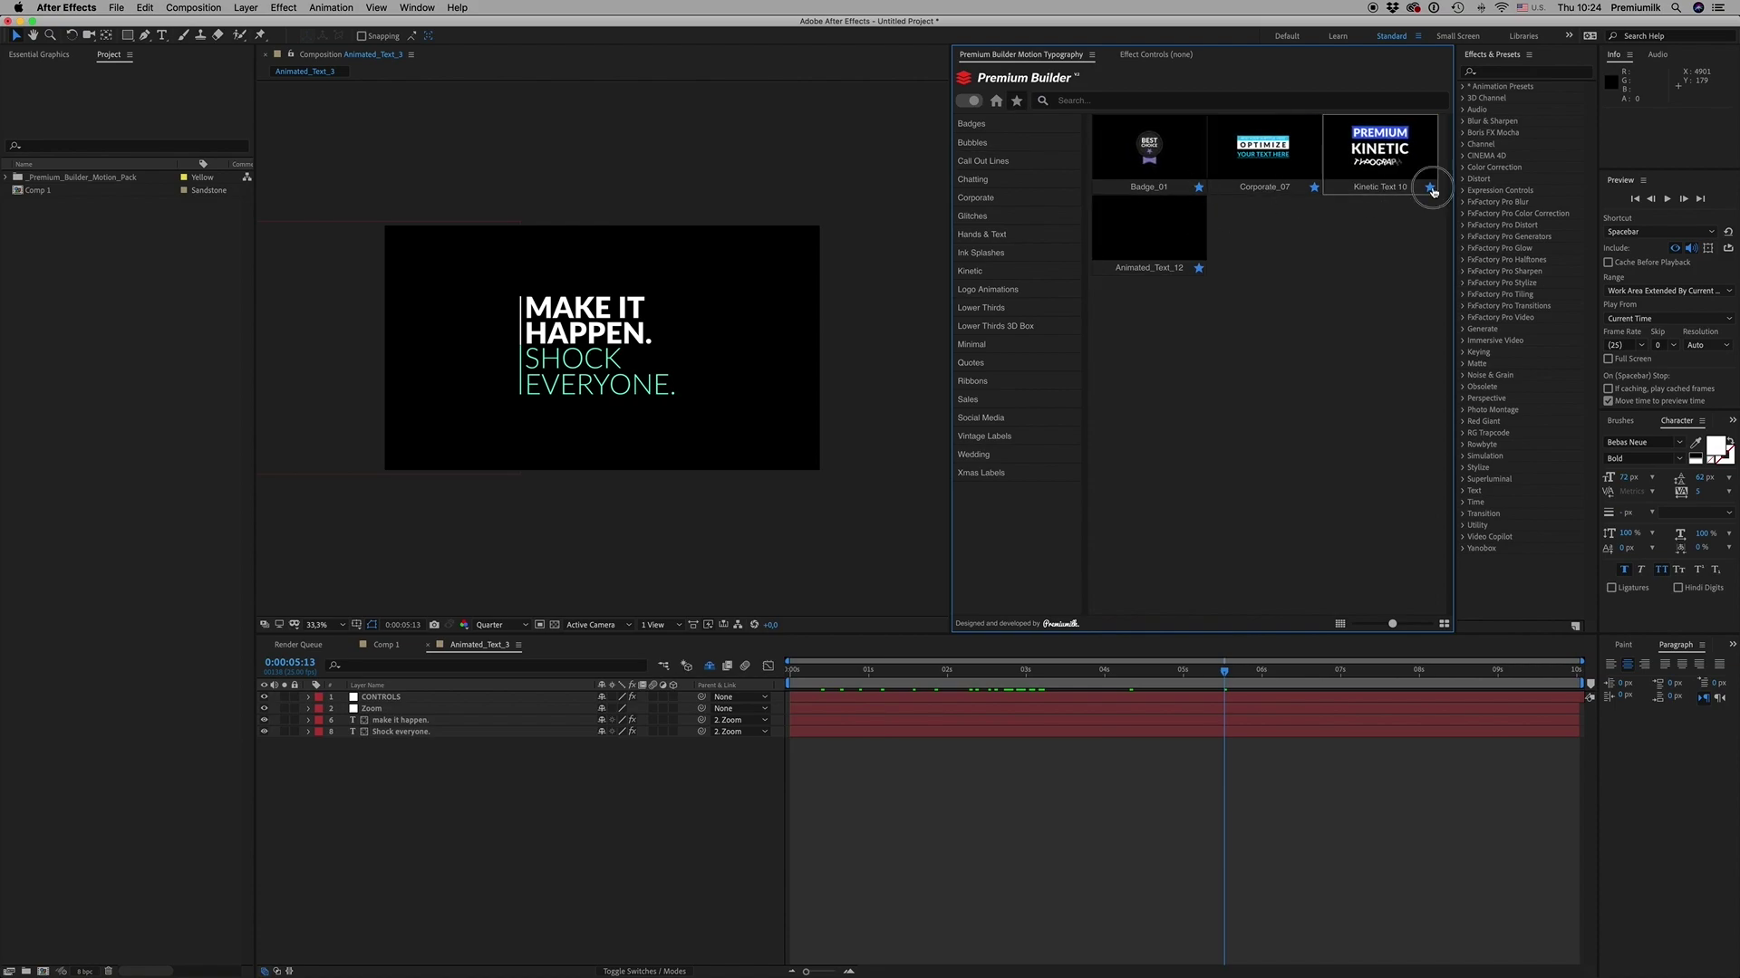
left_click(1314, 188)
left_click(1199, 187)
left_click(1197, 189)
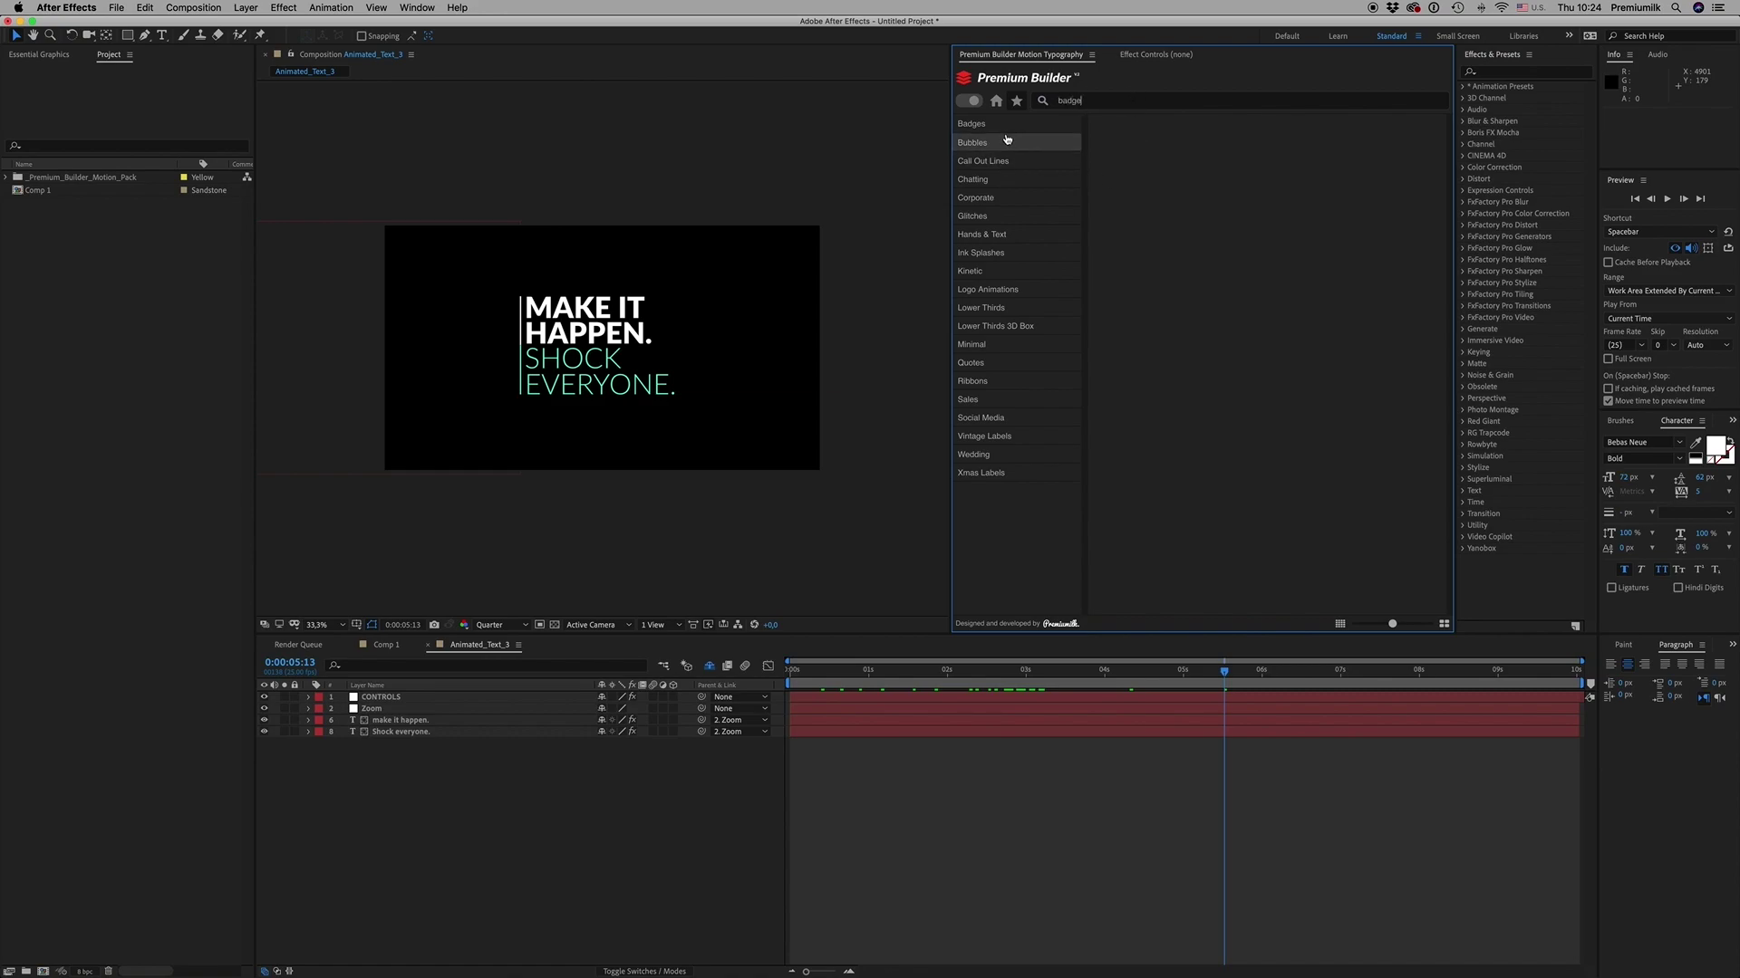
Clear the badge search and open the Sales presets from the category sidebar
left_click(991, 104)
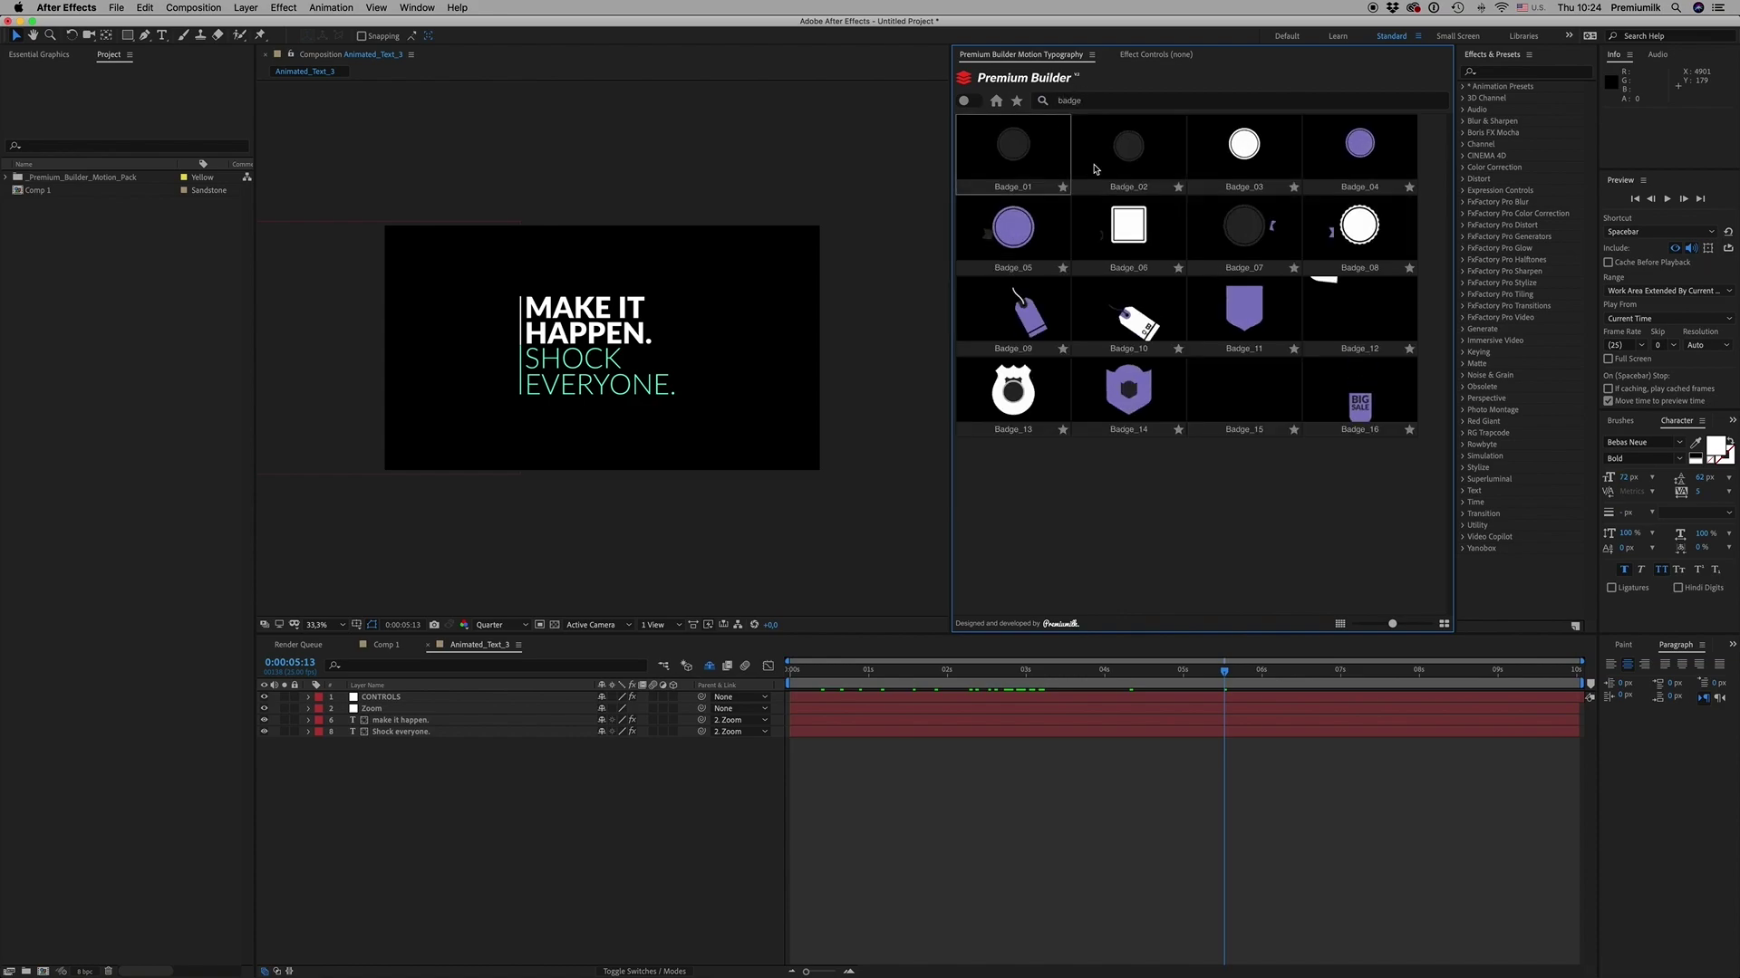
left_click(971, 102)
left_click(968, 101)
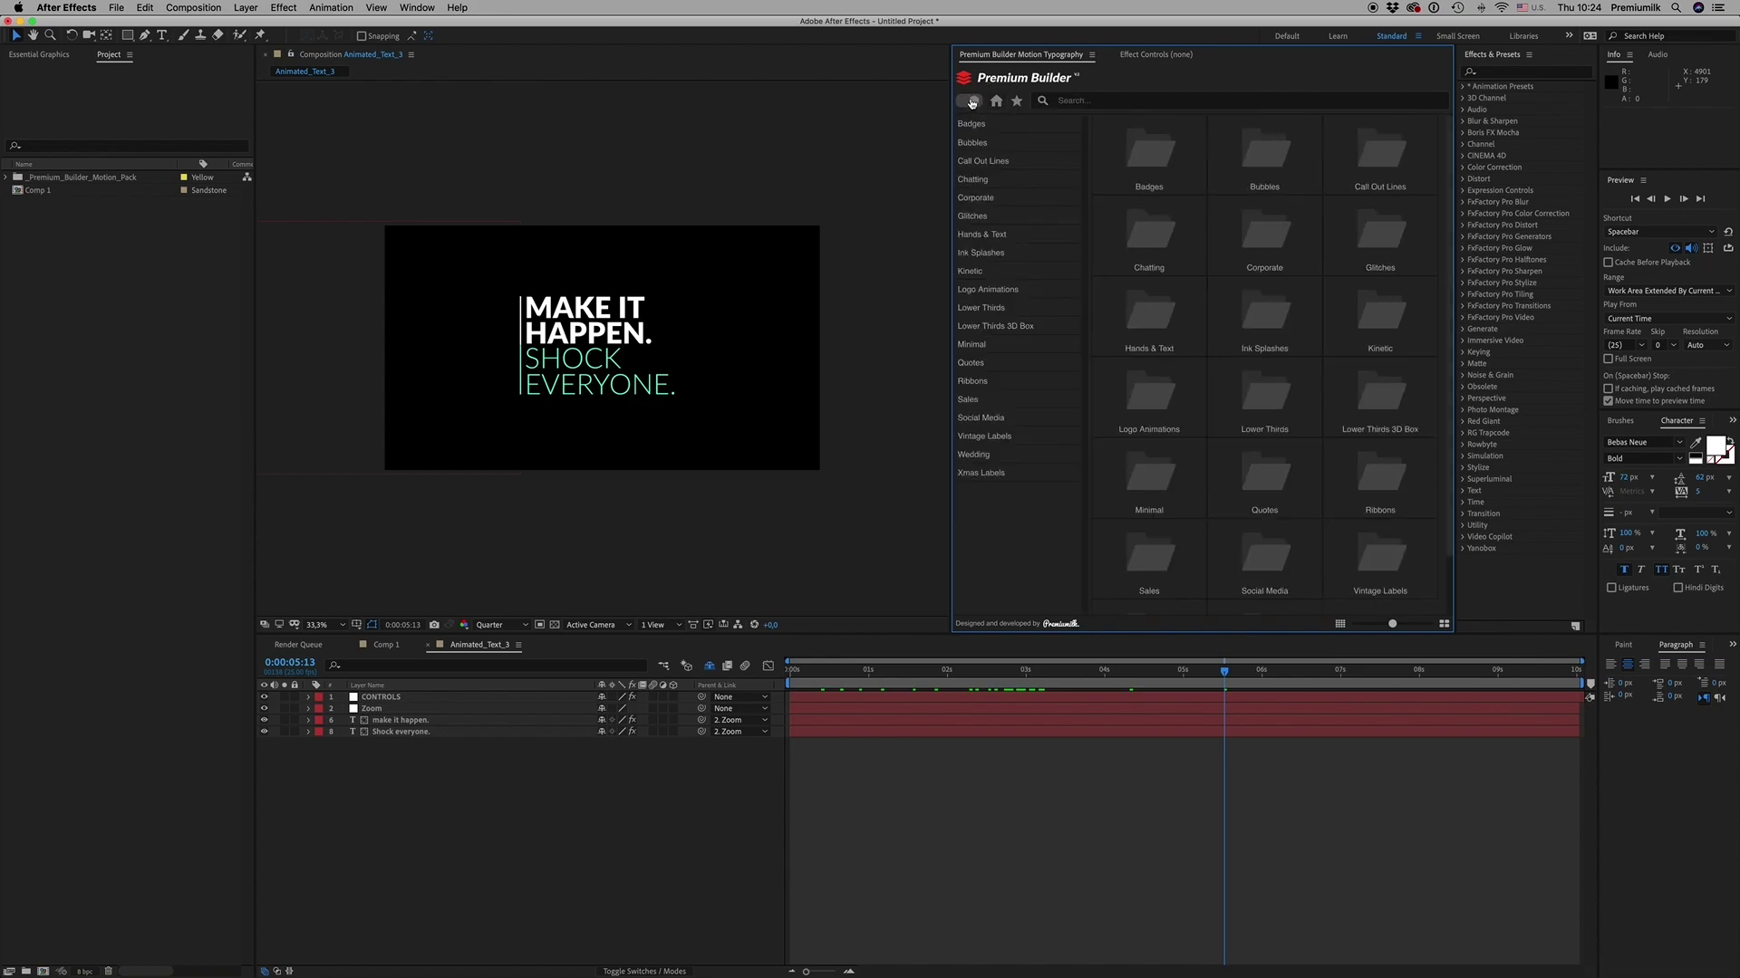
left_click(1009, 402)
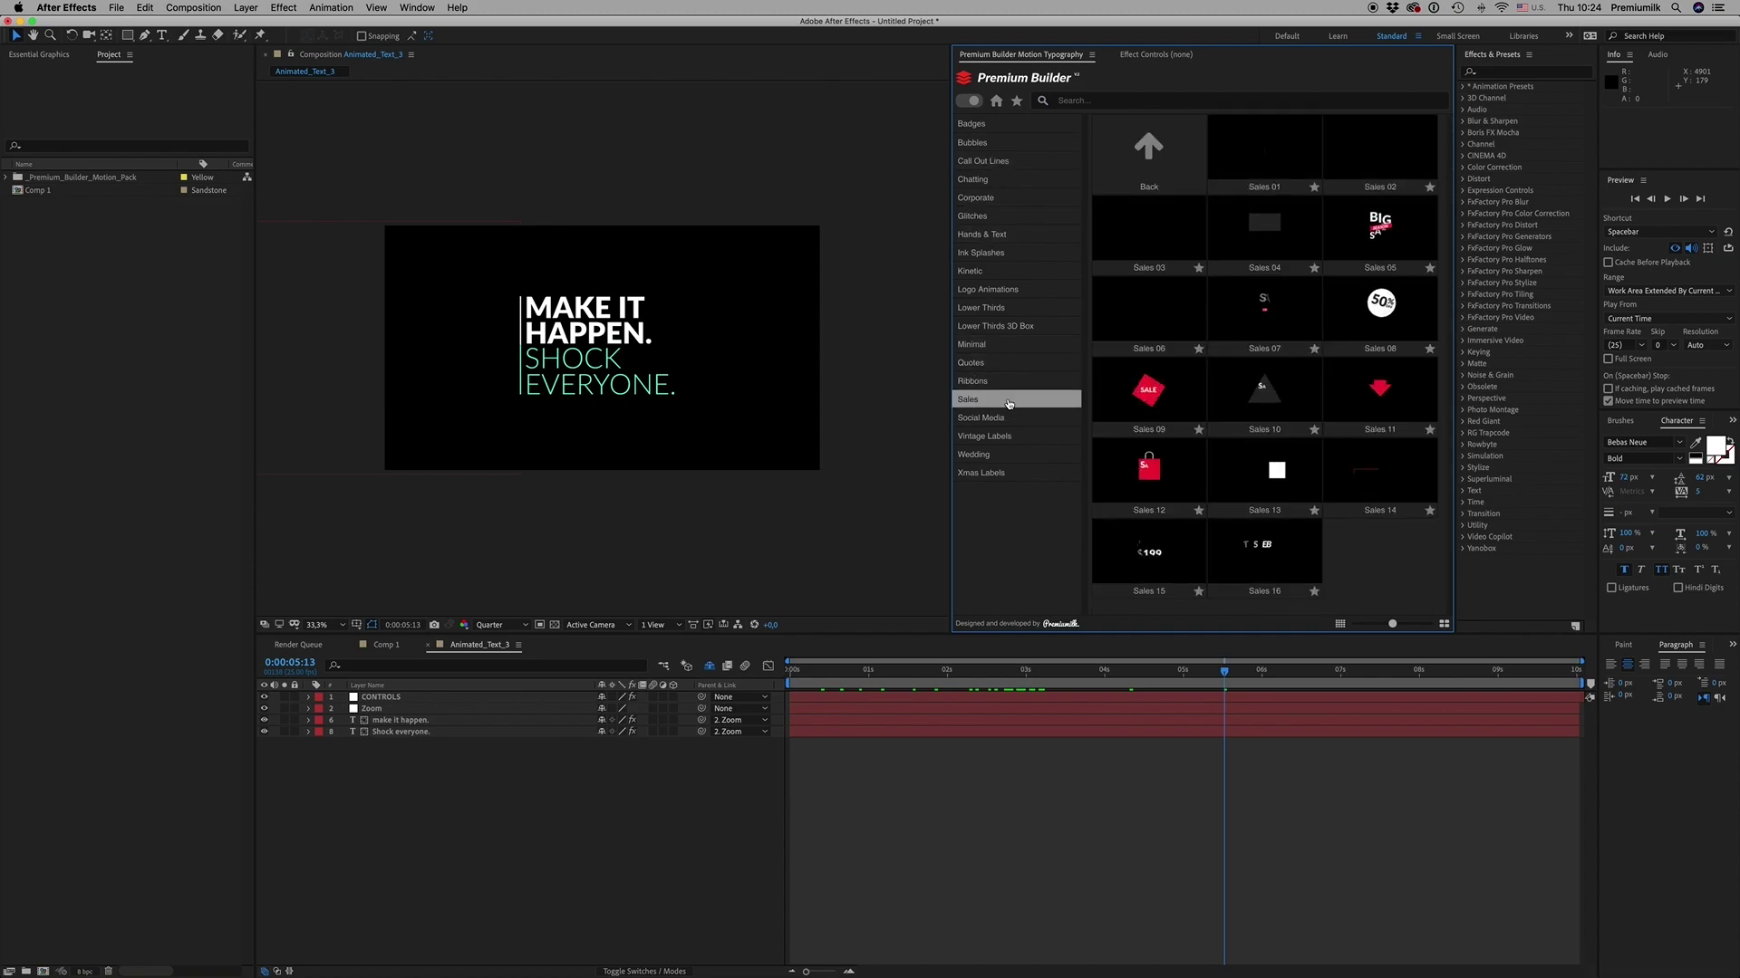
Shrink then enlarge the Sales preset thumbnails and switch to Premiere Pro
left_click(1340, 625)
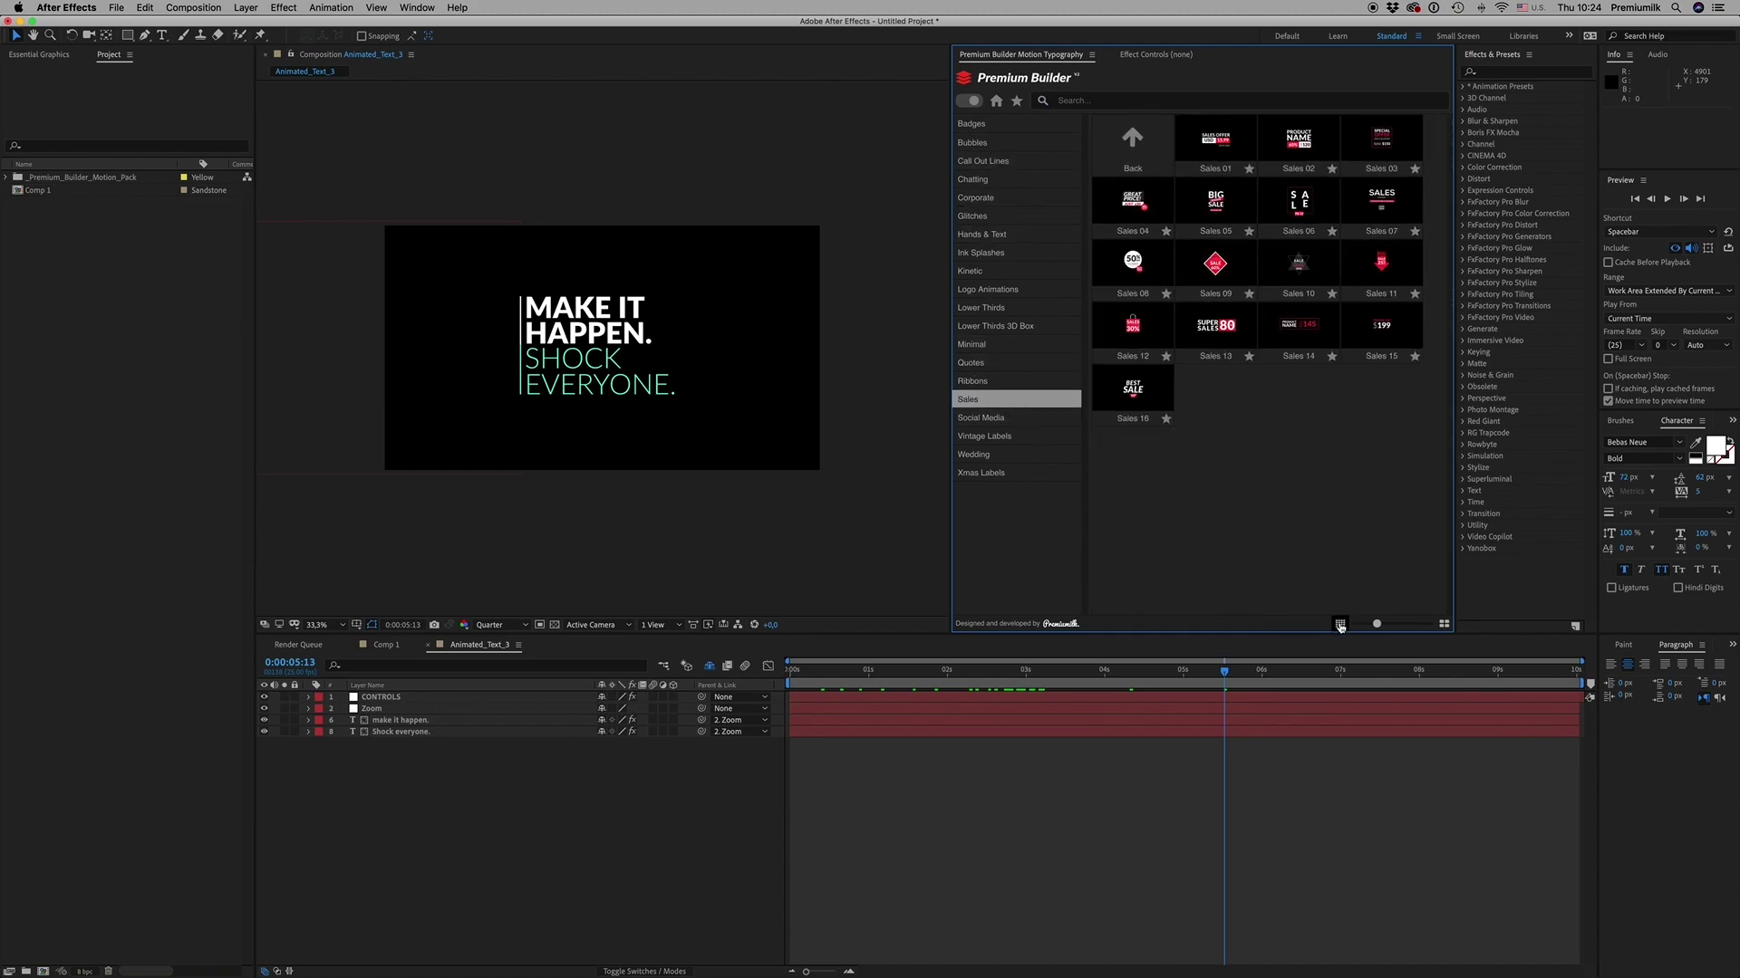
left_click(1445, 625)
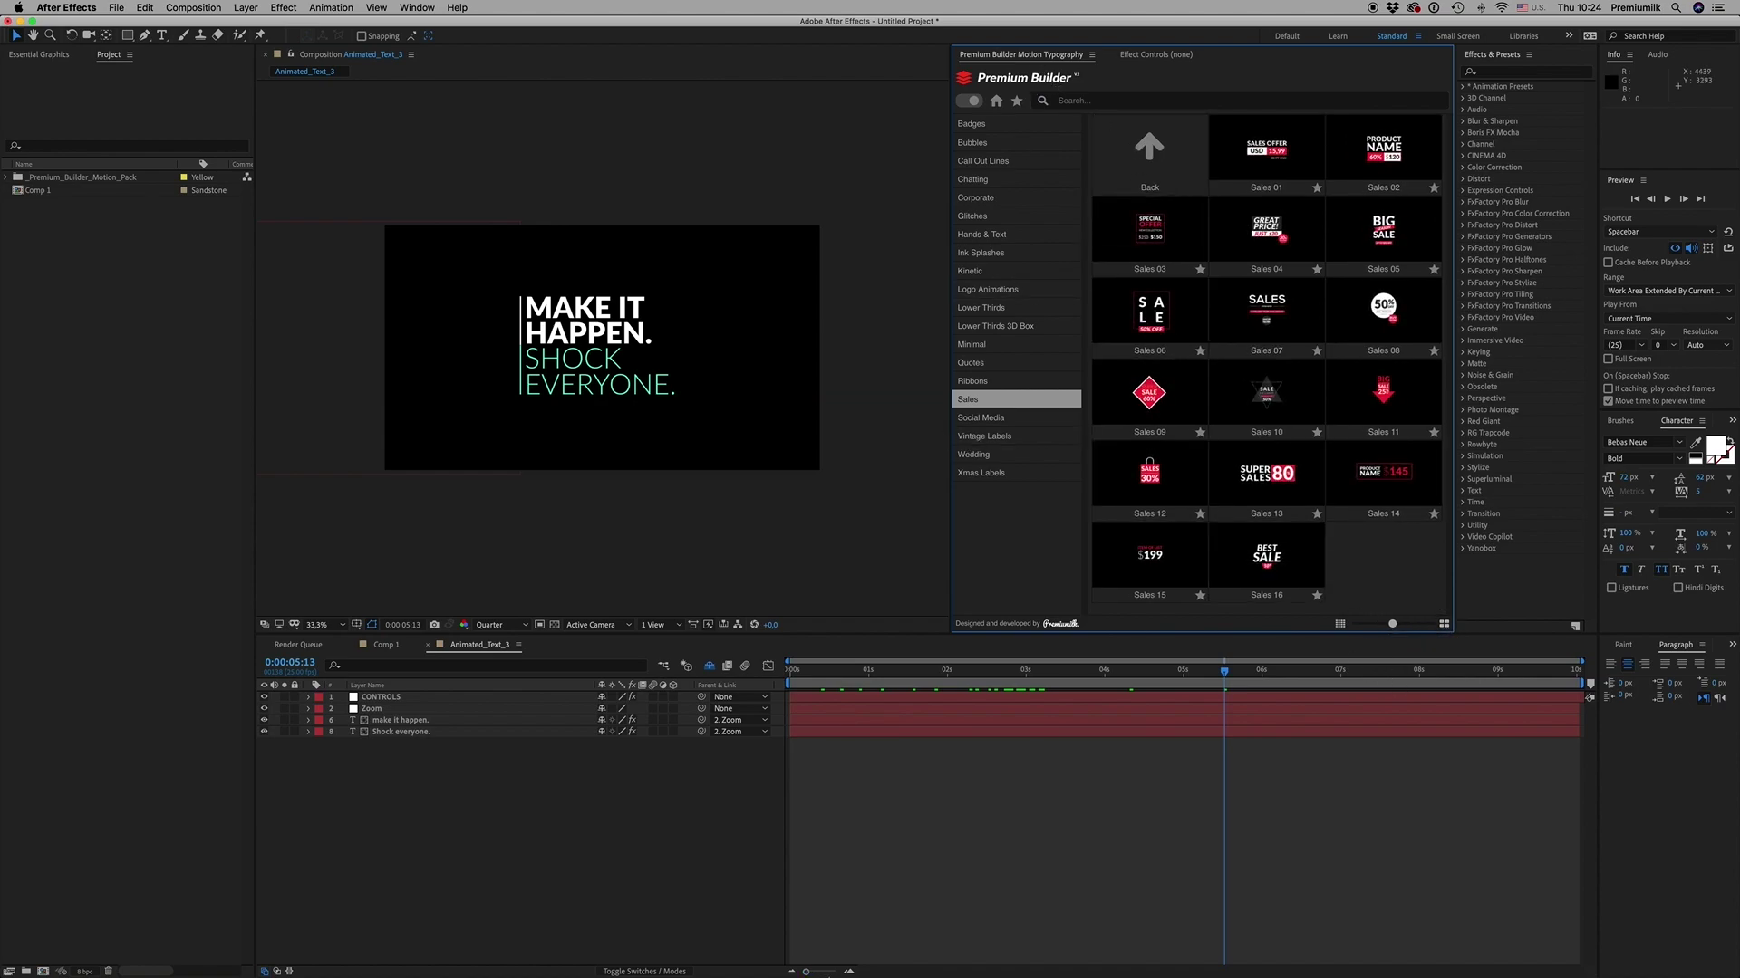
left_click(807, 963)
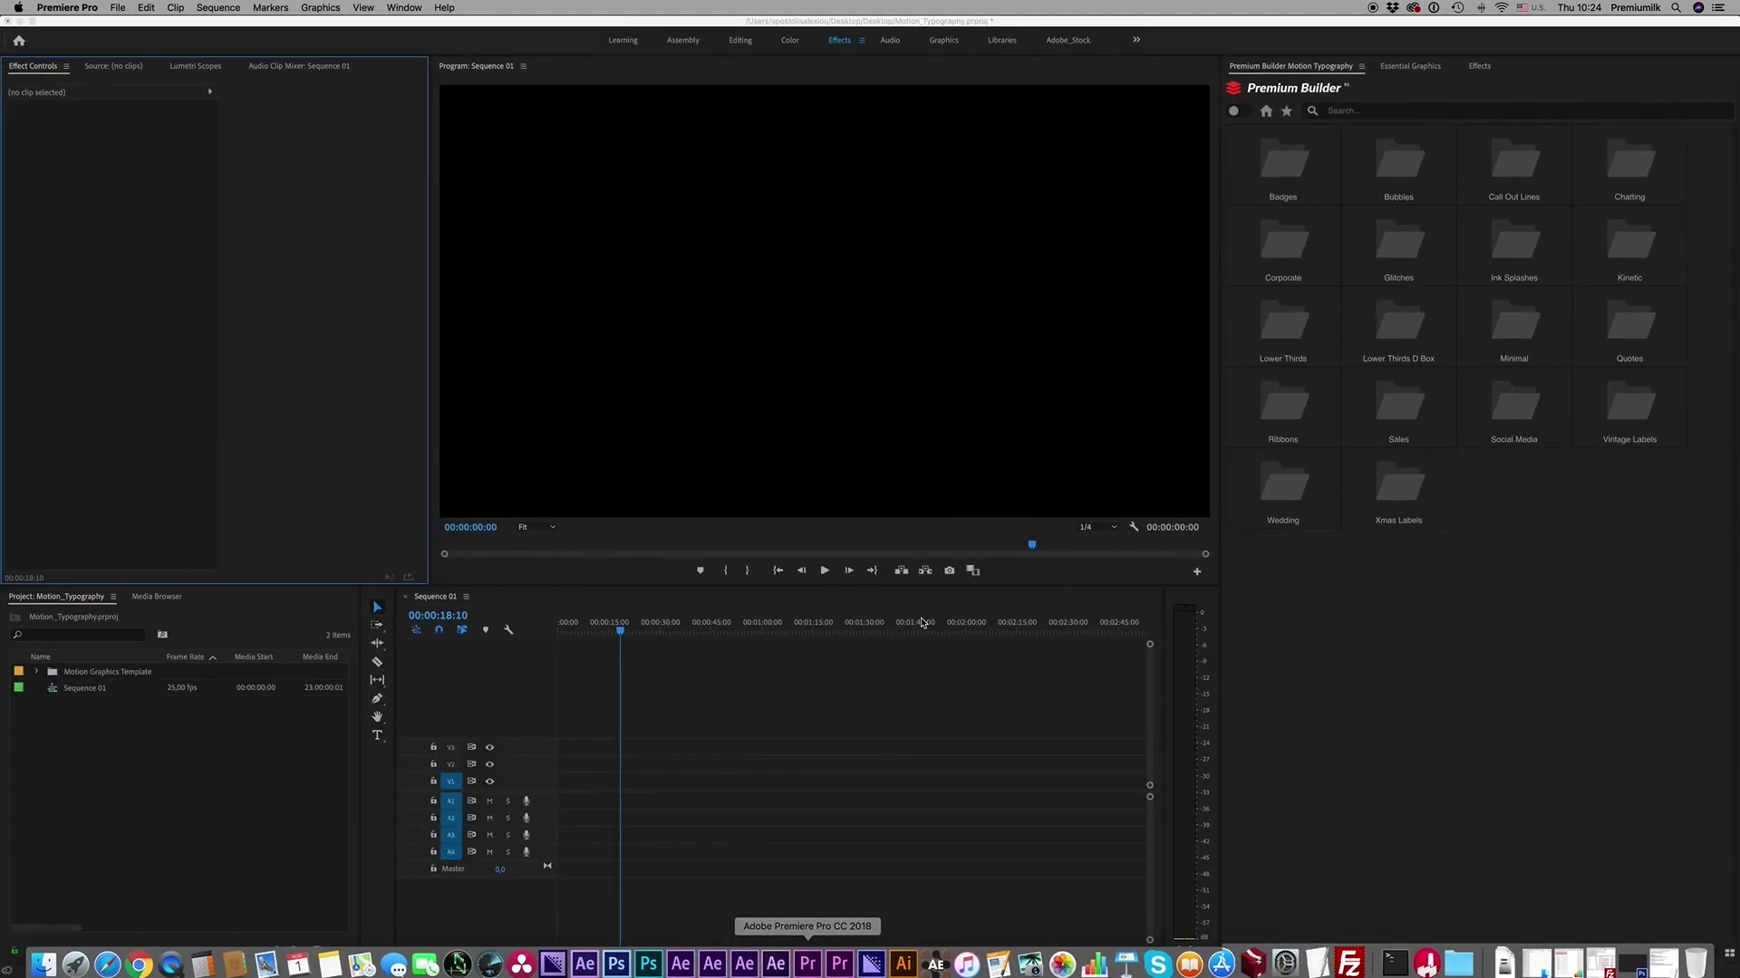
Check the Extensions menu, then show the category sidebar in the Premium Builder panel
left_click(401, 9)
mouse_move(432, 59)
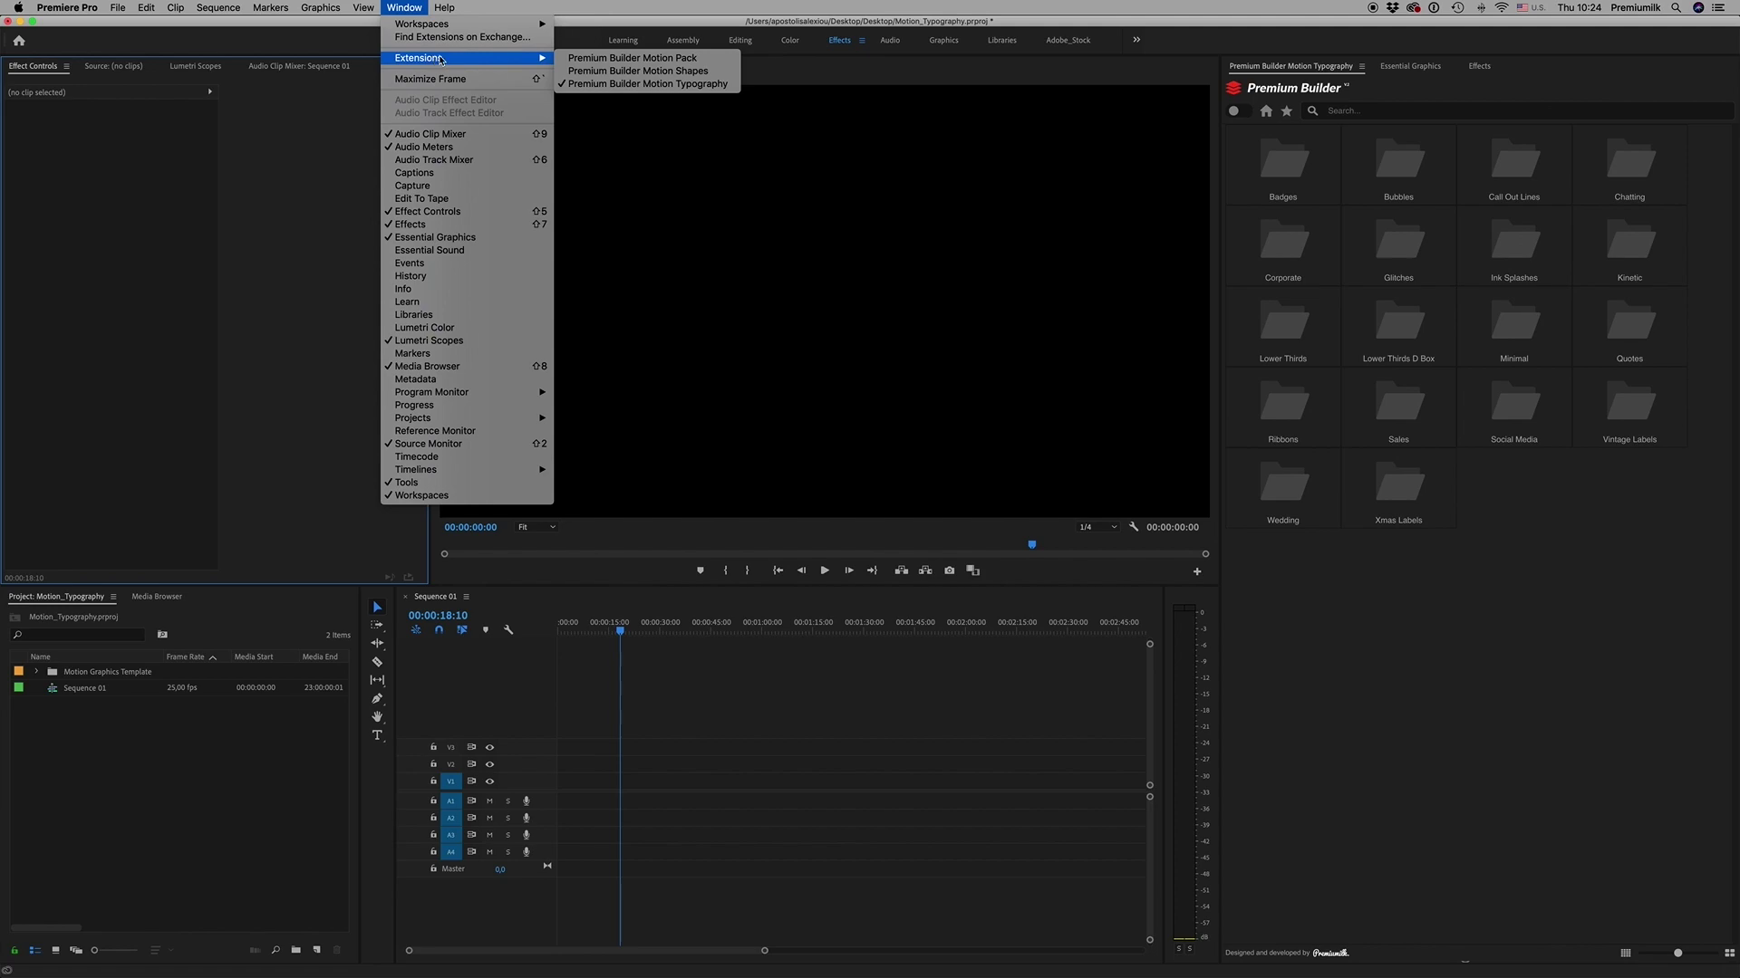
left_click(1374, 328)
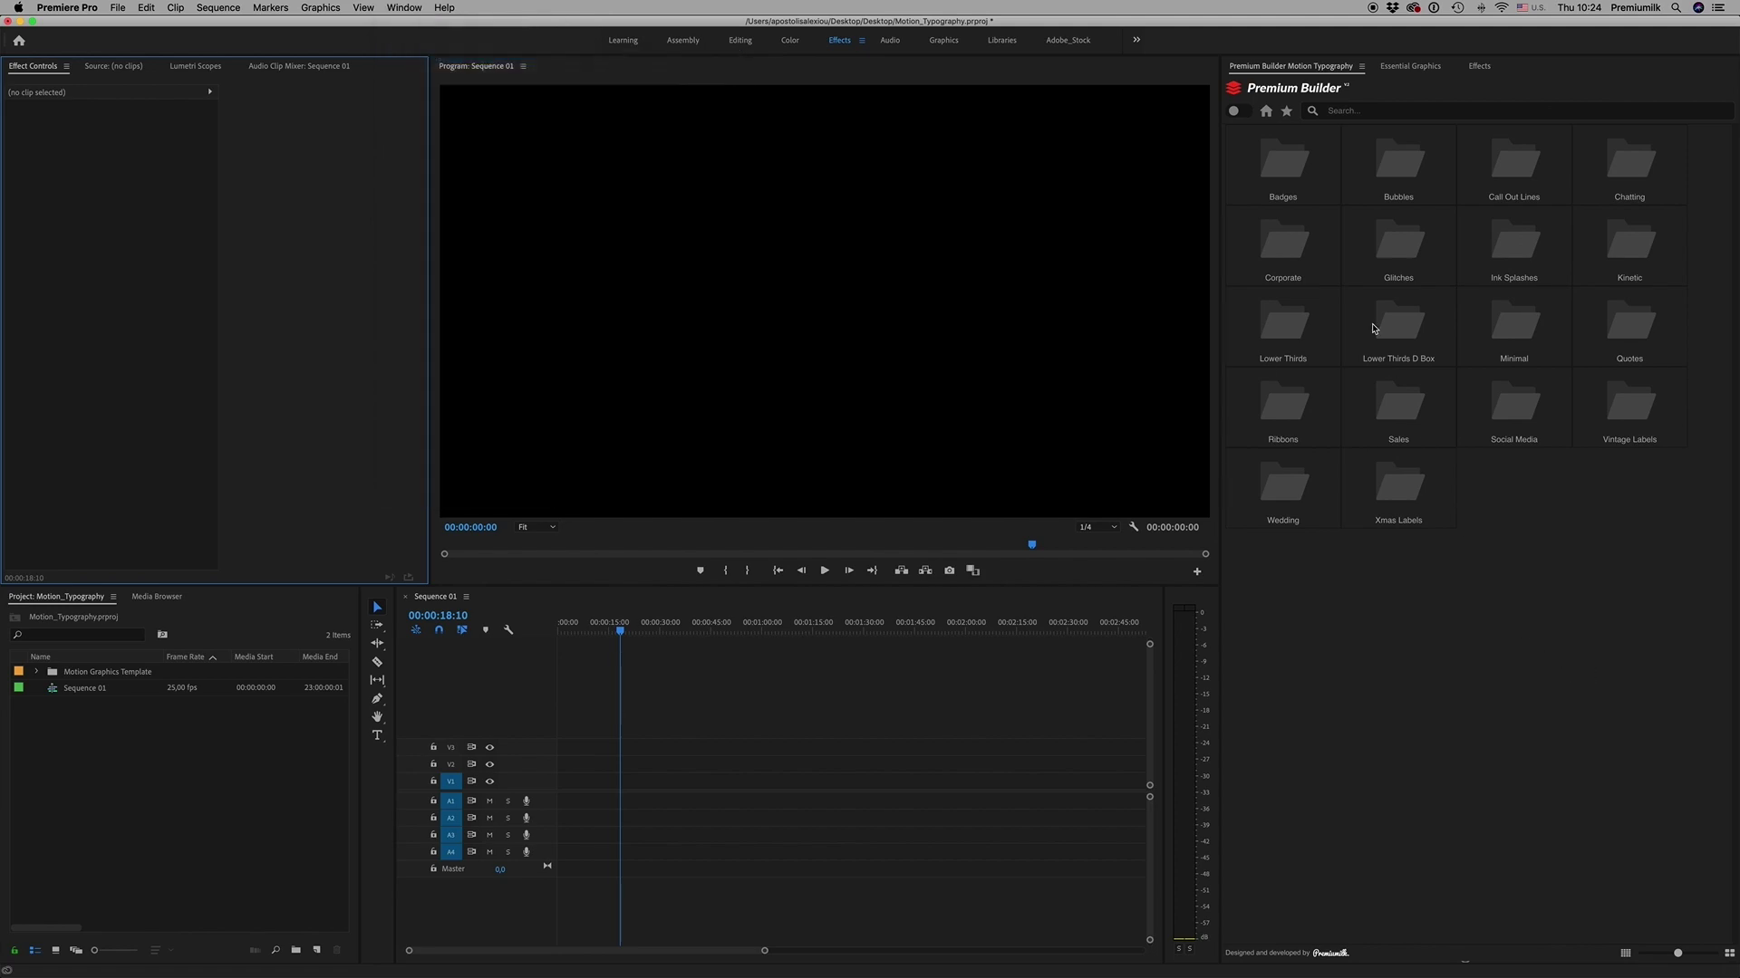
left_click(1267, 112)
left_click(1243, 113)
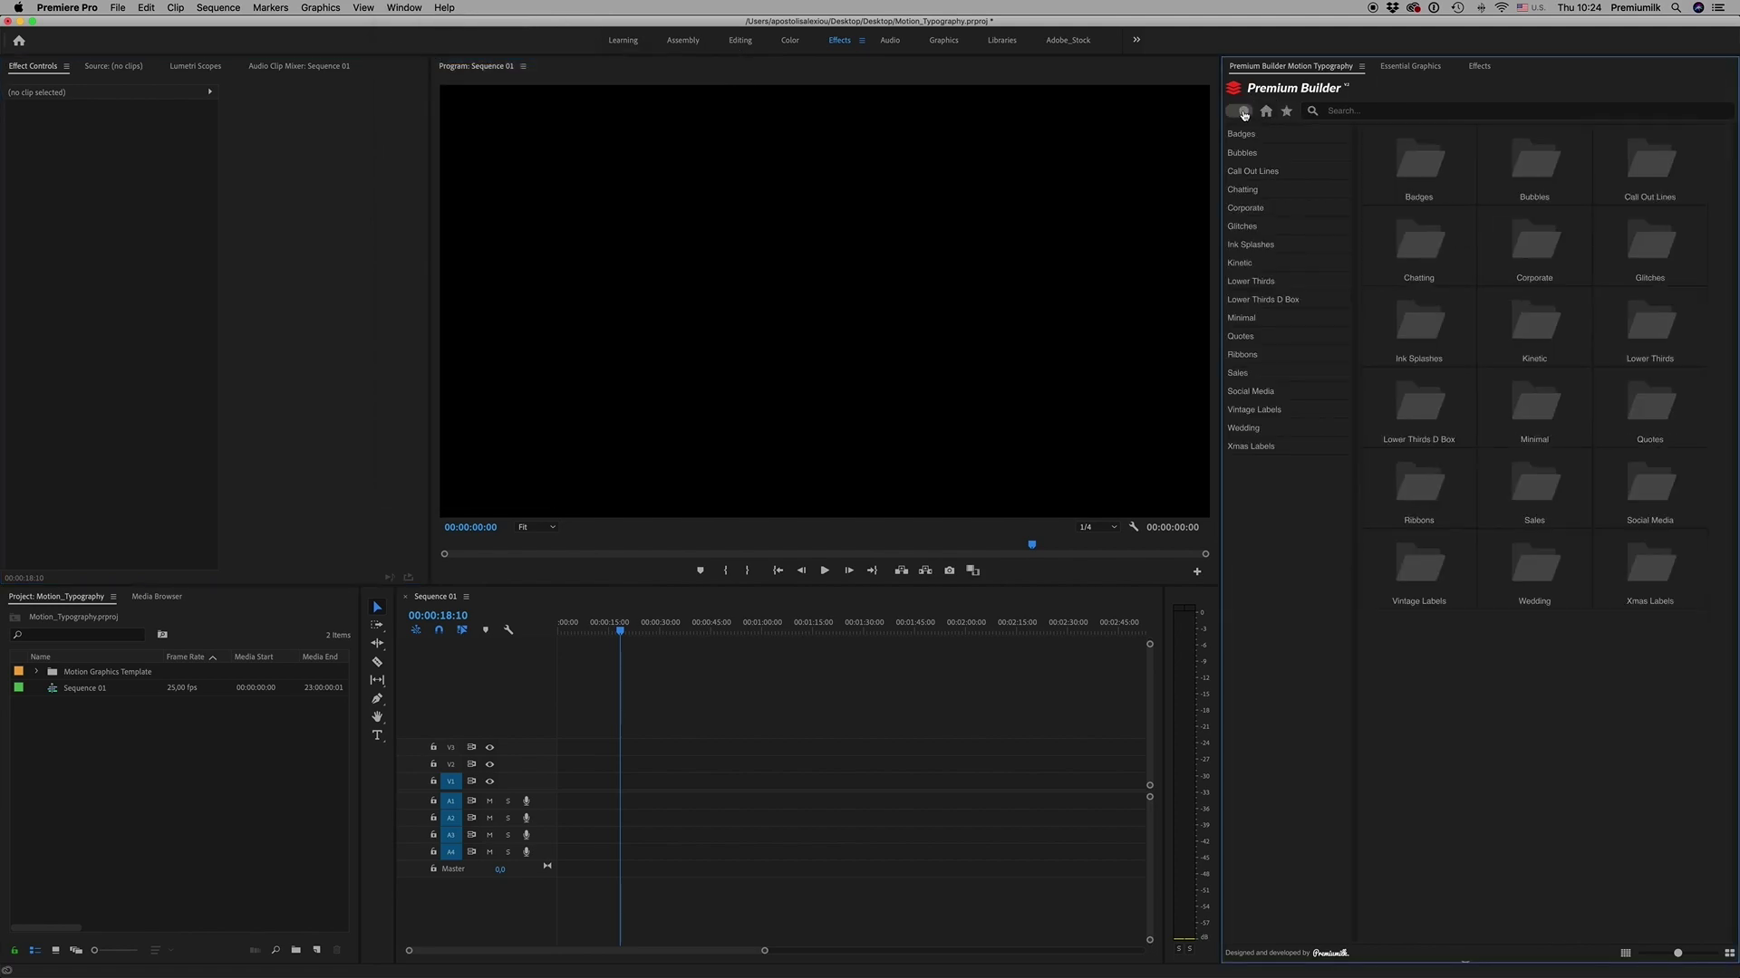
Preview Badges, Bubbles, Ink Splashes, Ribbons, Social Media, Vintage and Xmas Labels, ending on Minimal
left_click(1254, 136)
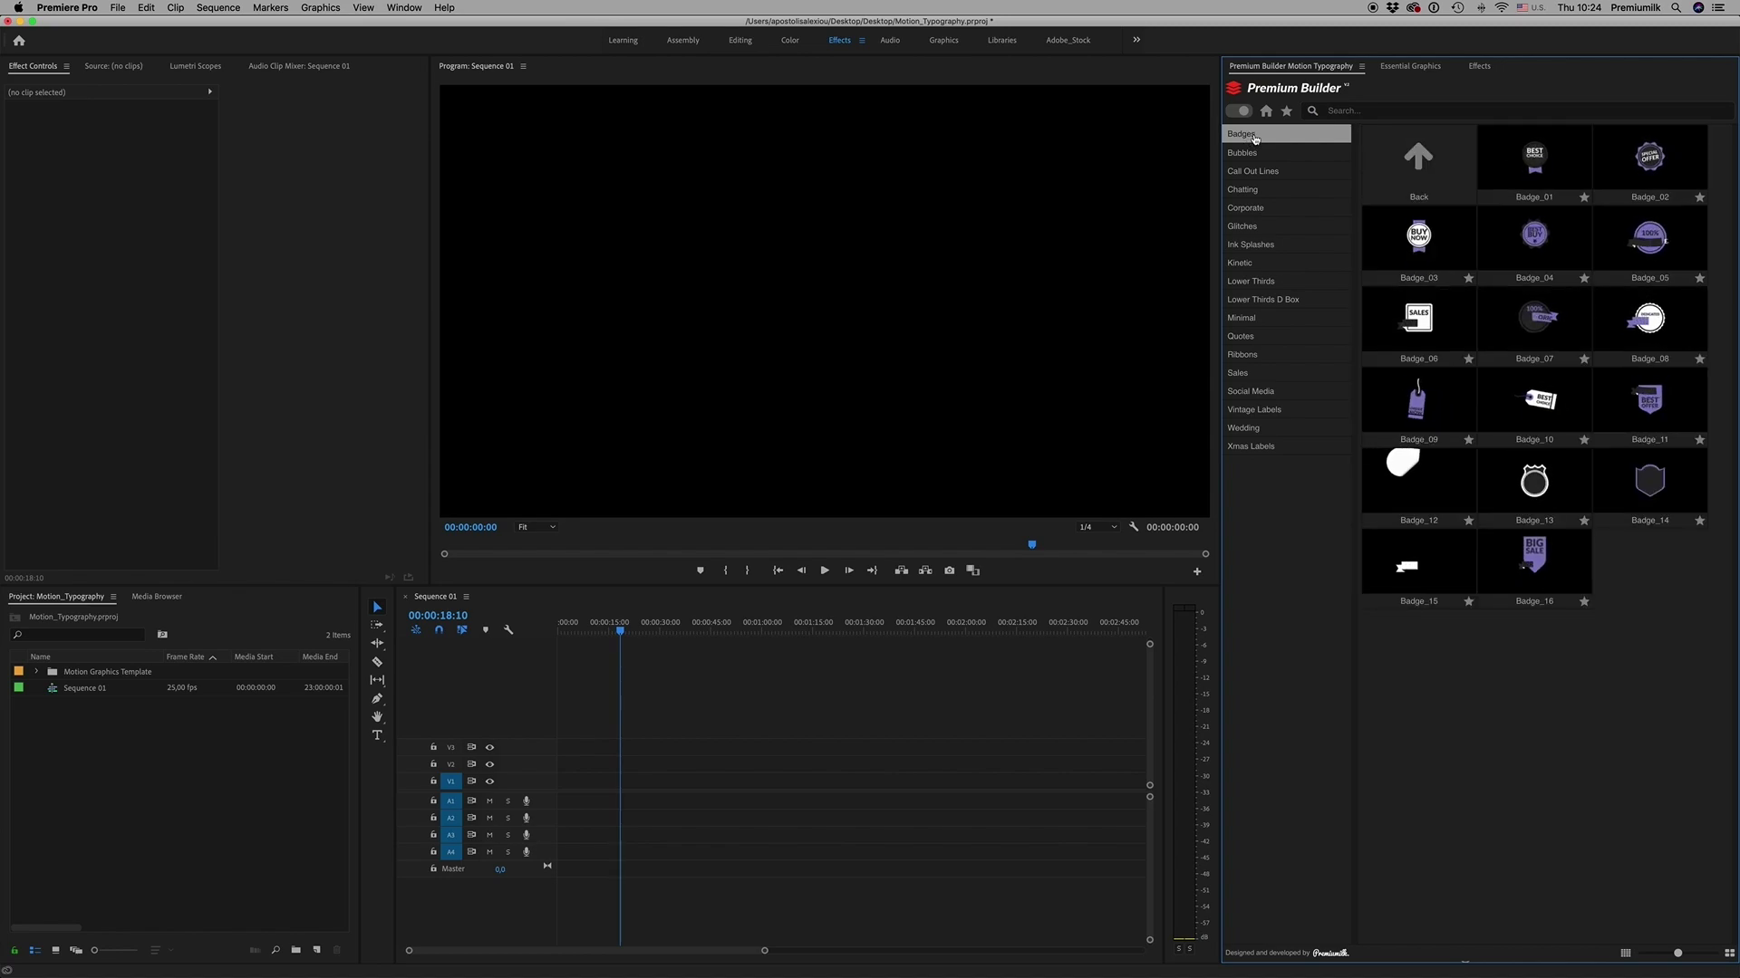
left_click(1266, 154)
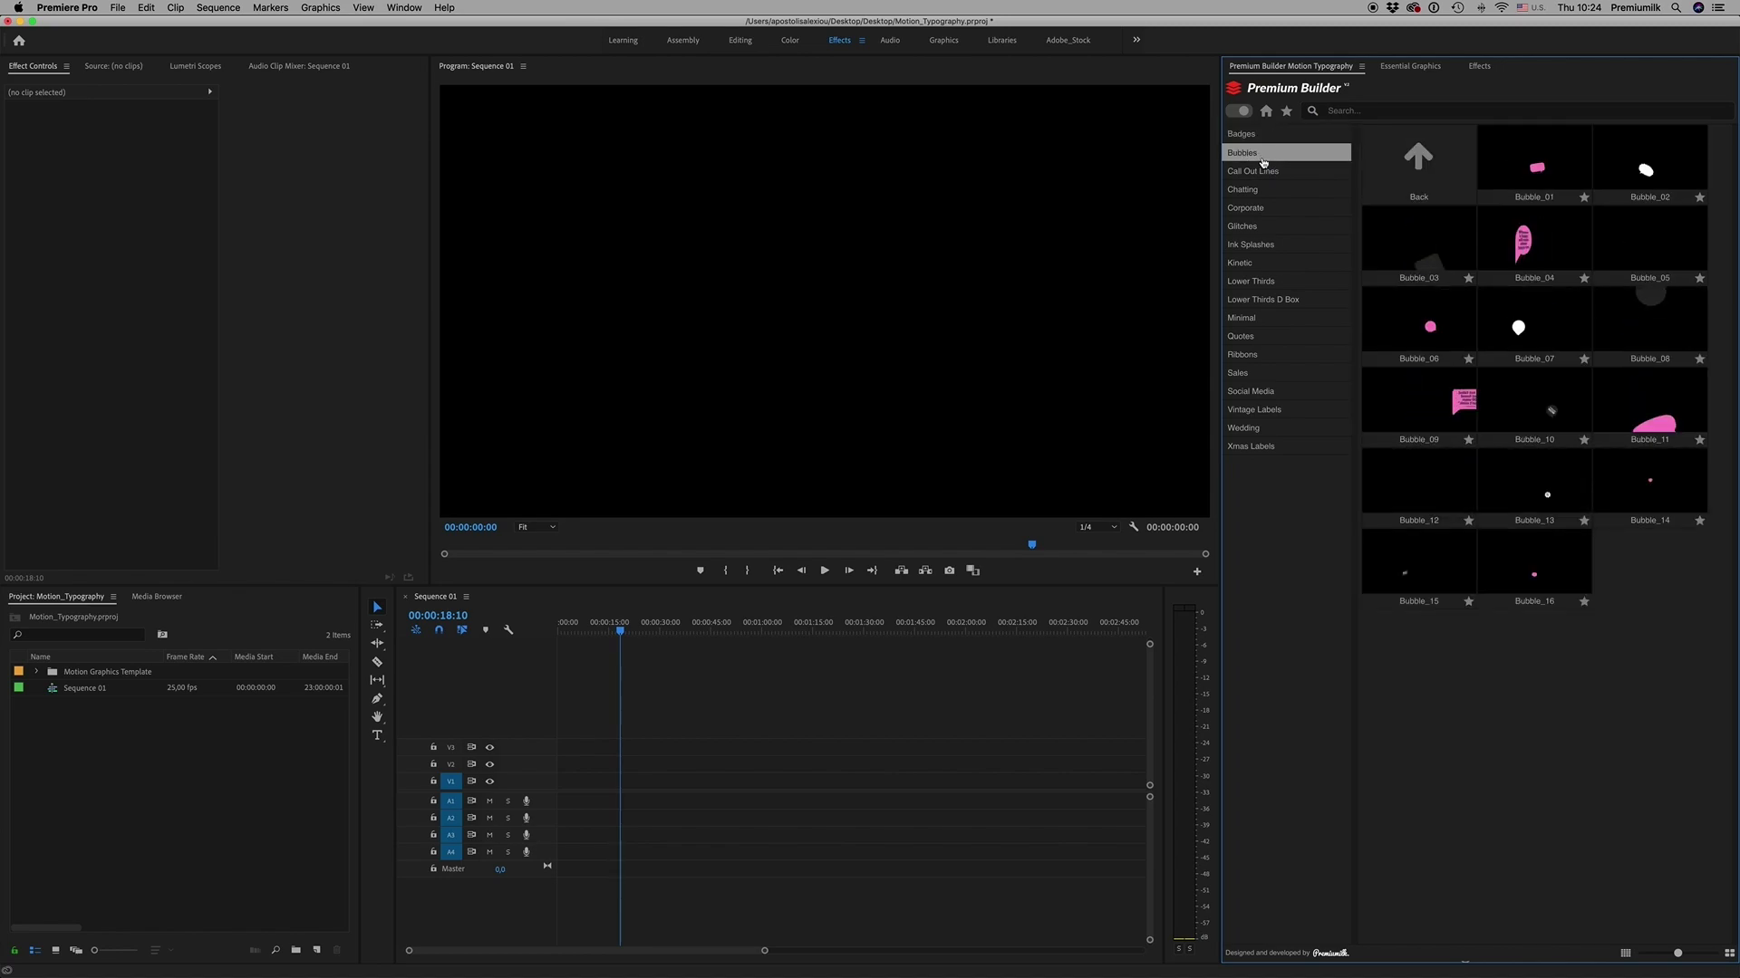
left_click(1273, 244)
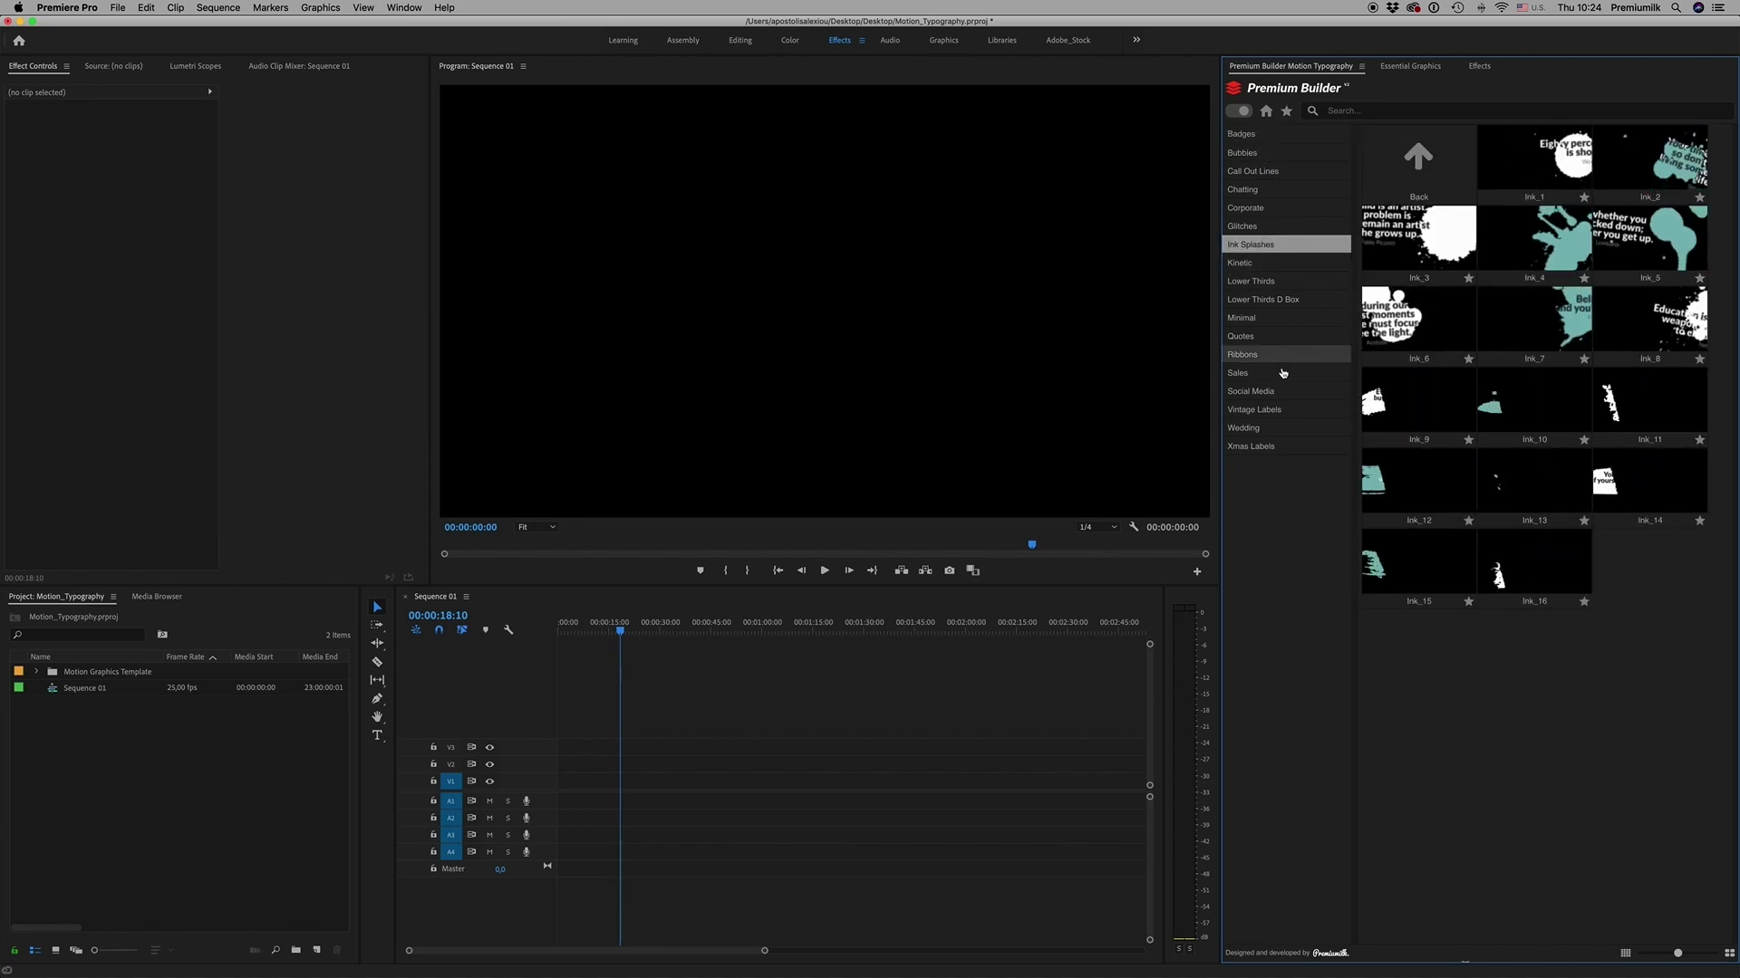
left_click(1281, 356)
left_click(1280, 392)
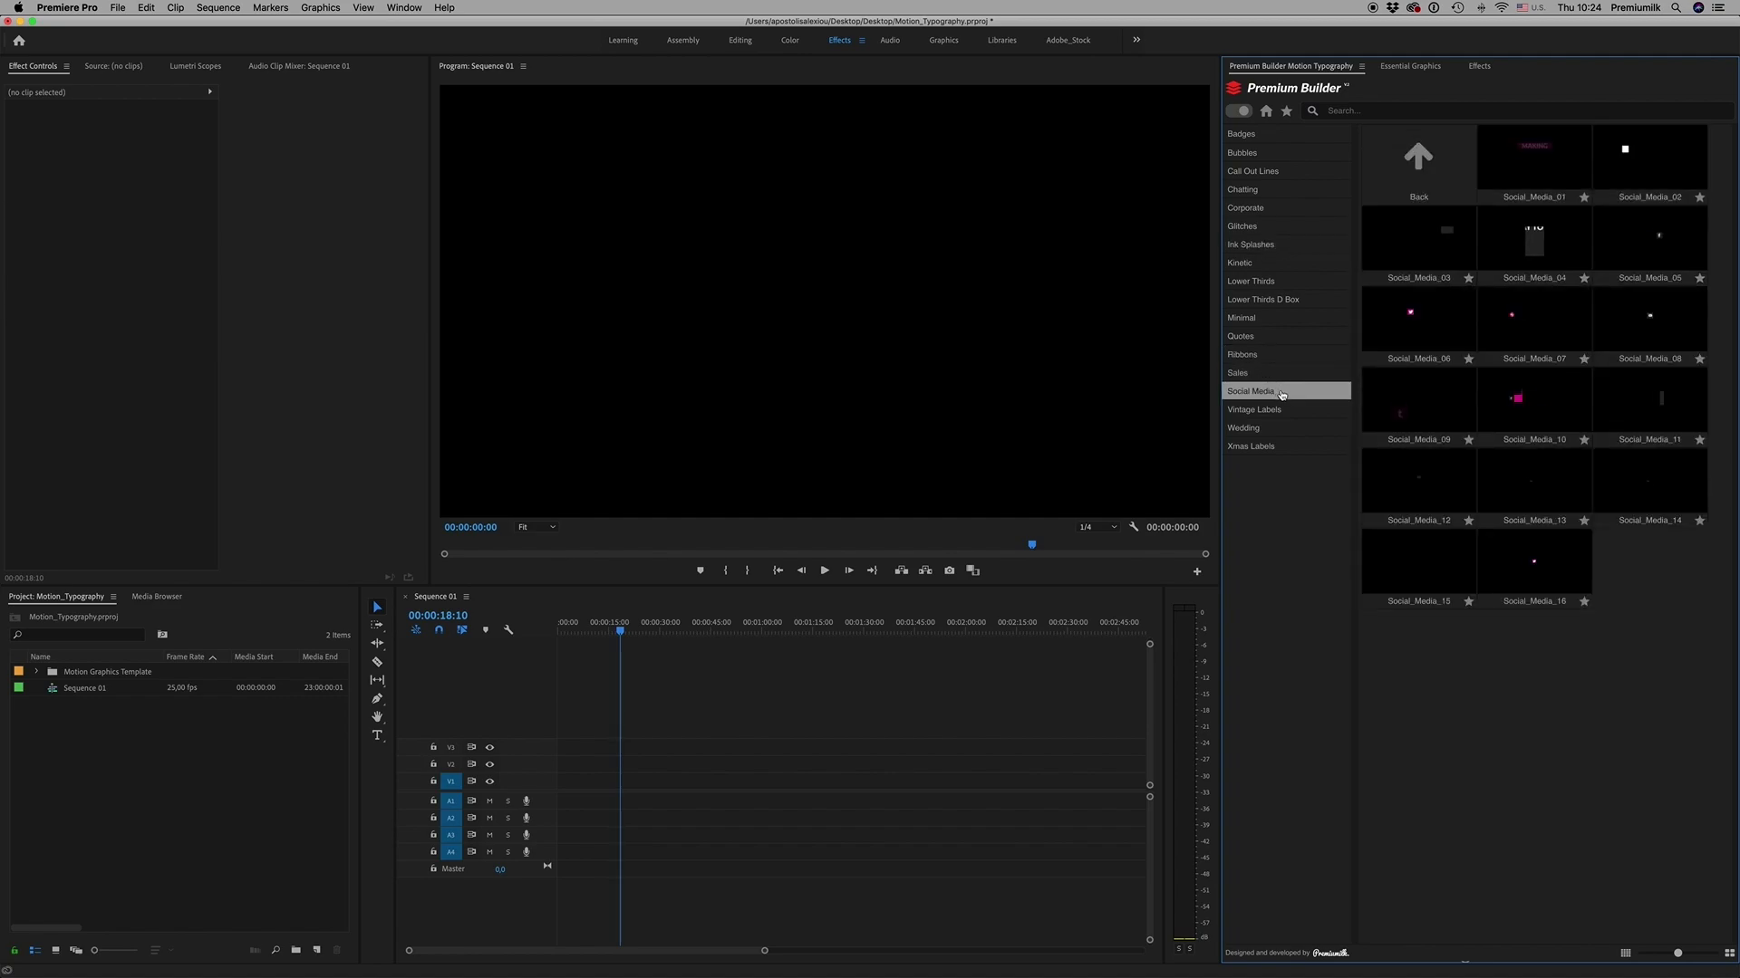
left_click(1278, 409)
left_click(1268, 447)
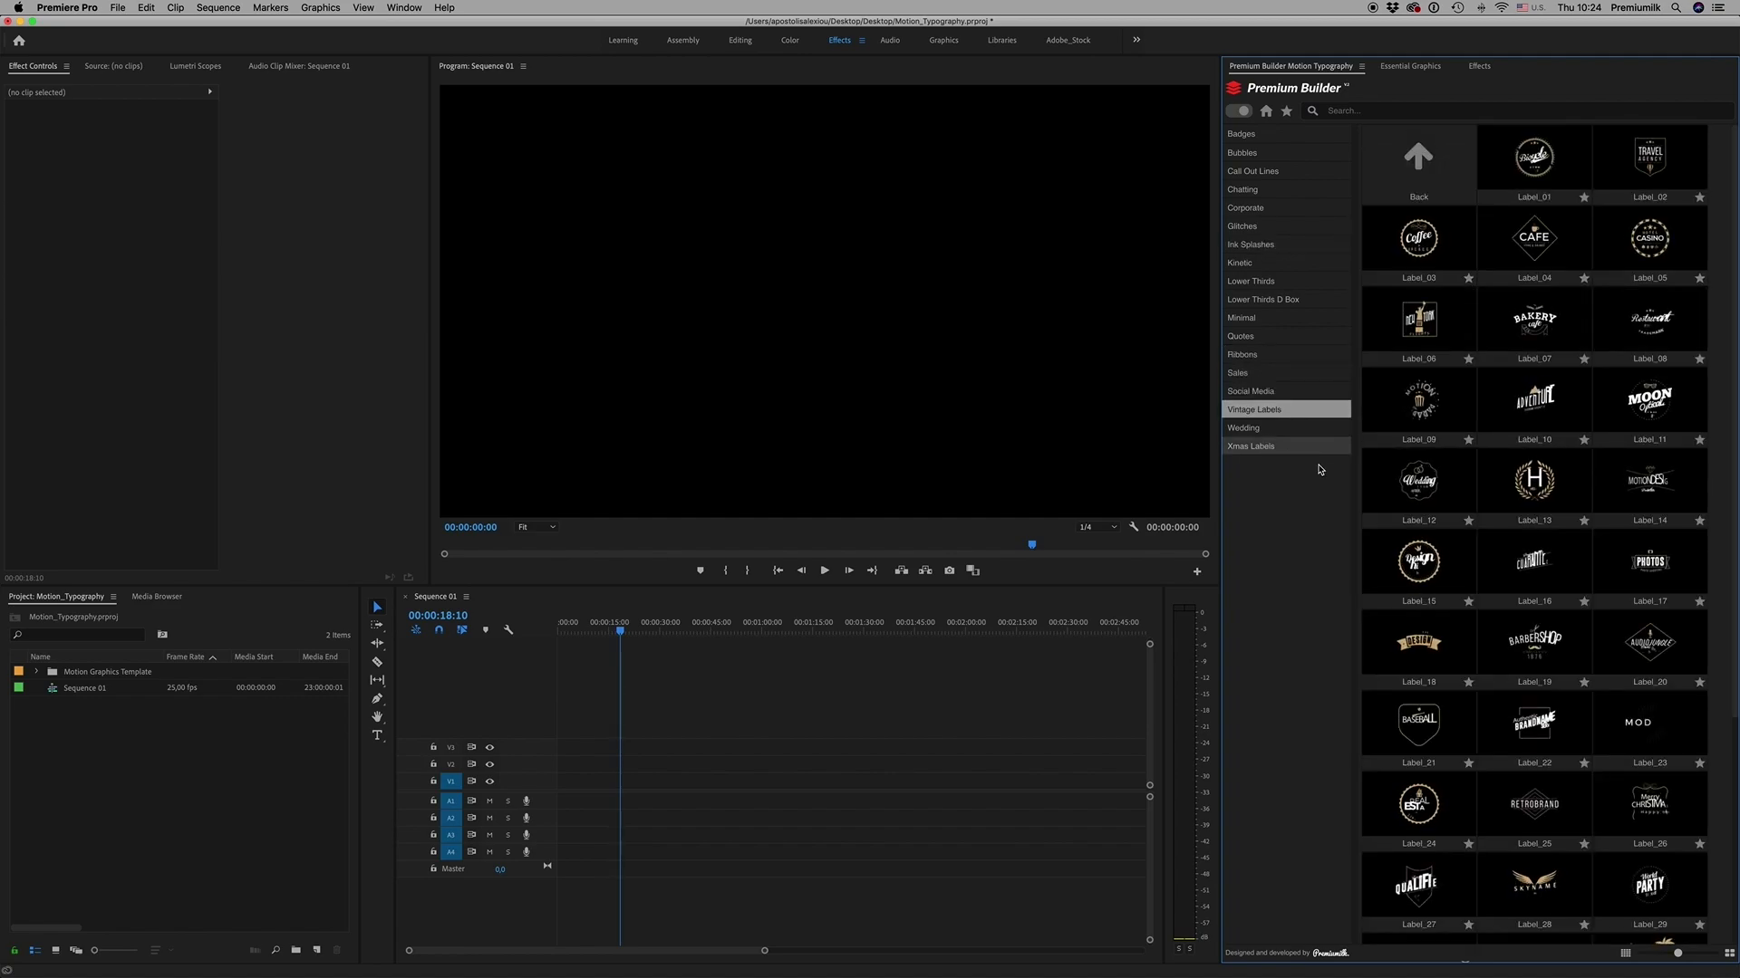
left_click(1254, 318)
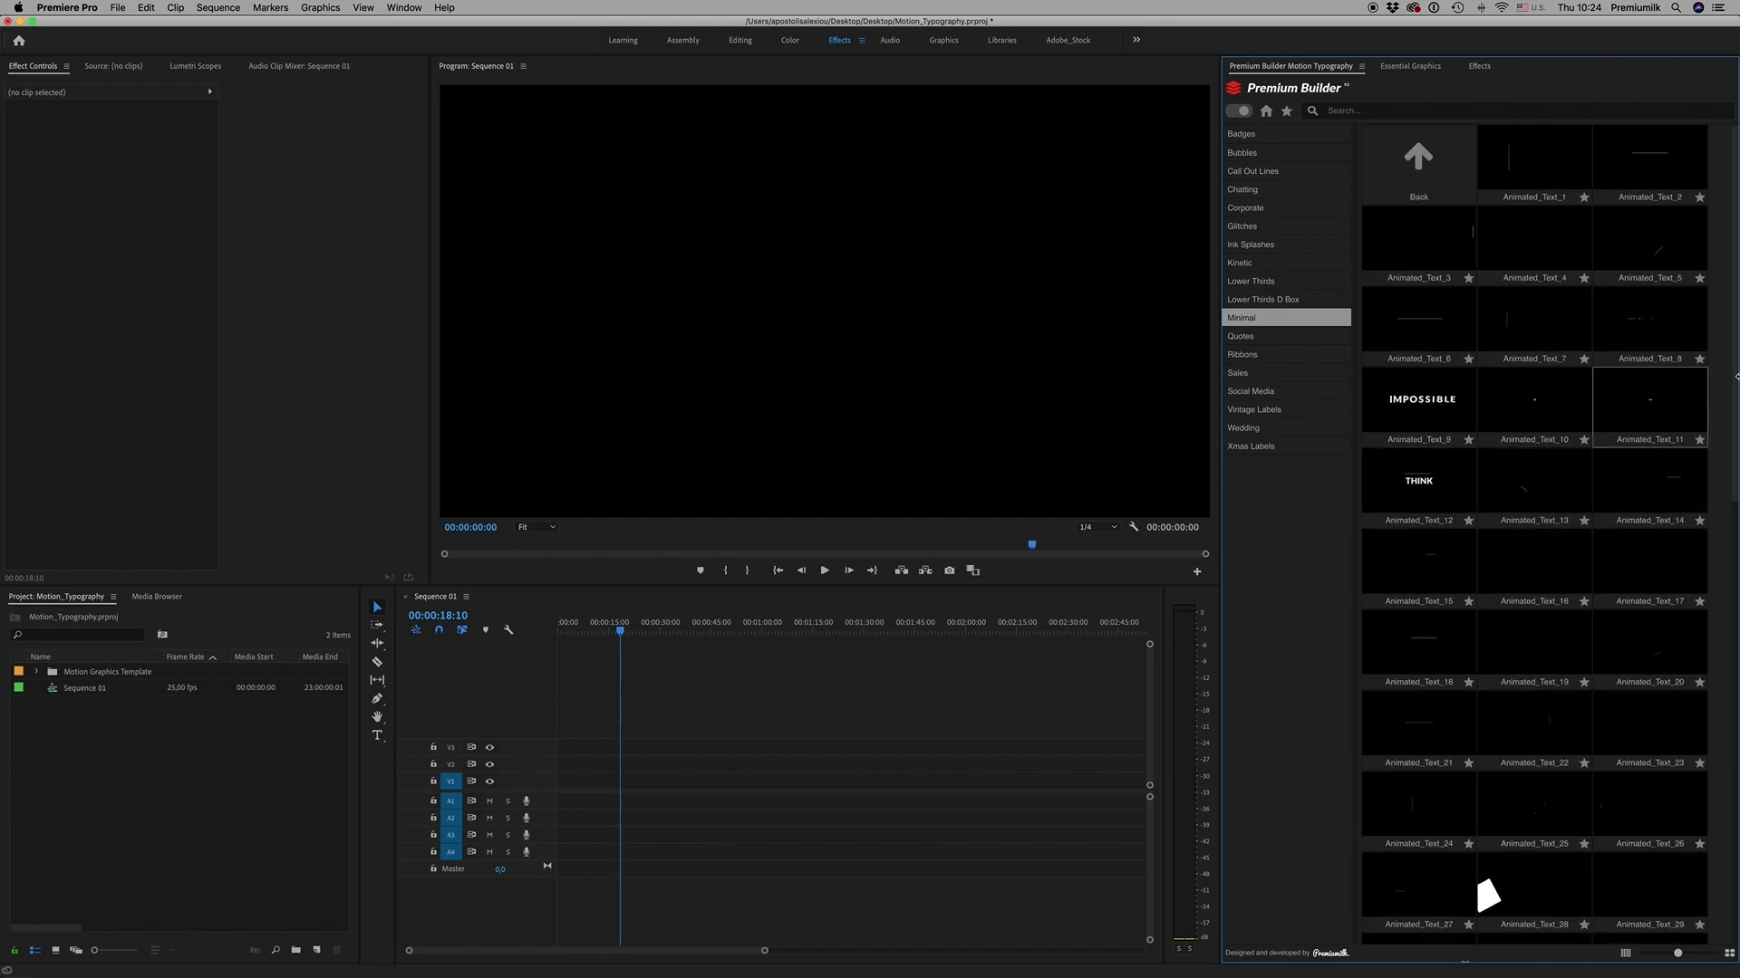
scroll(1710, 544, "down", 6)
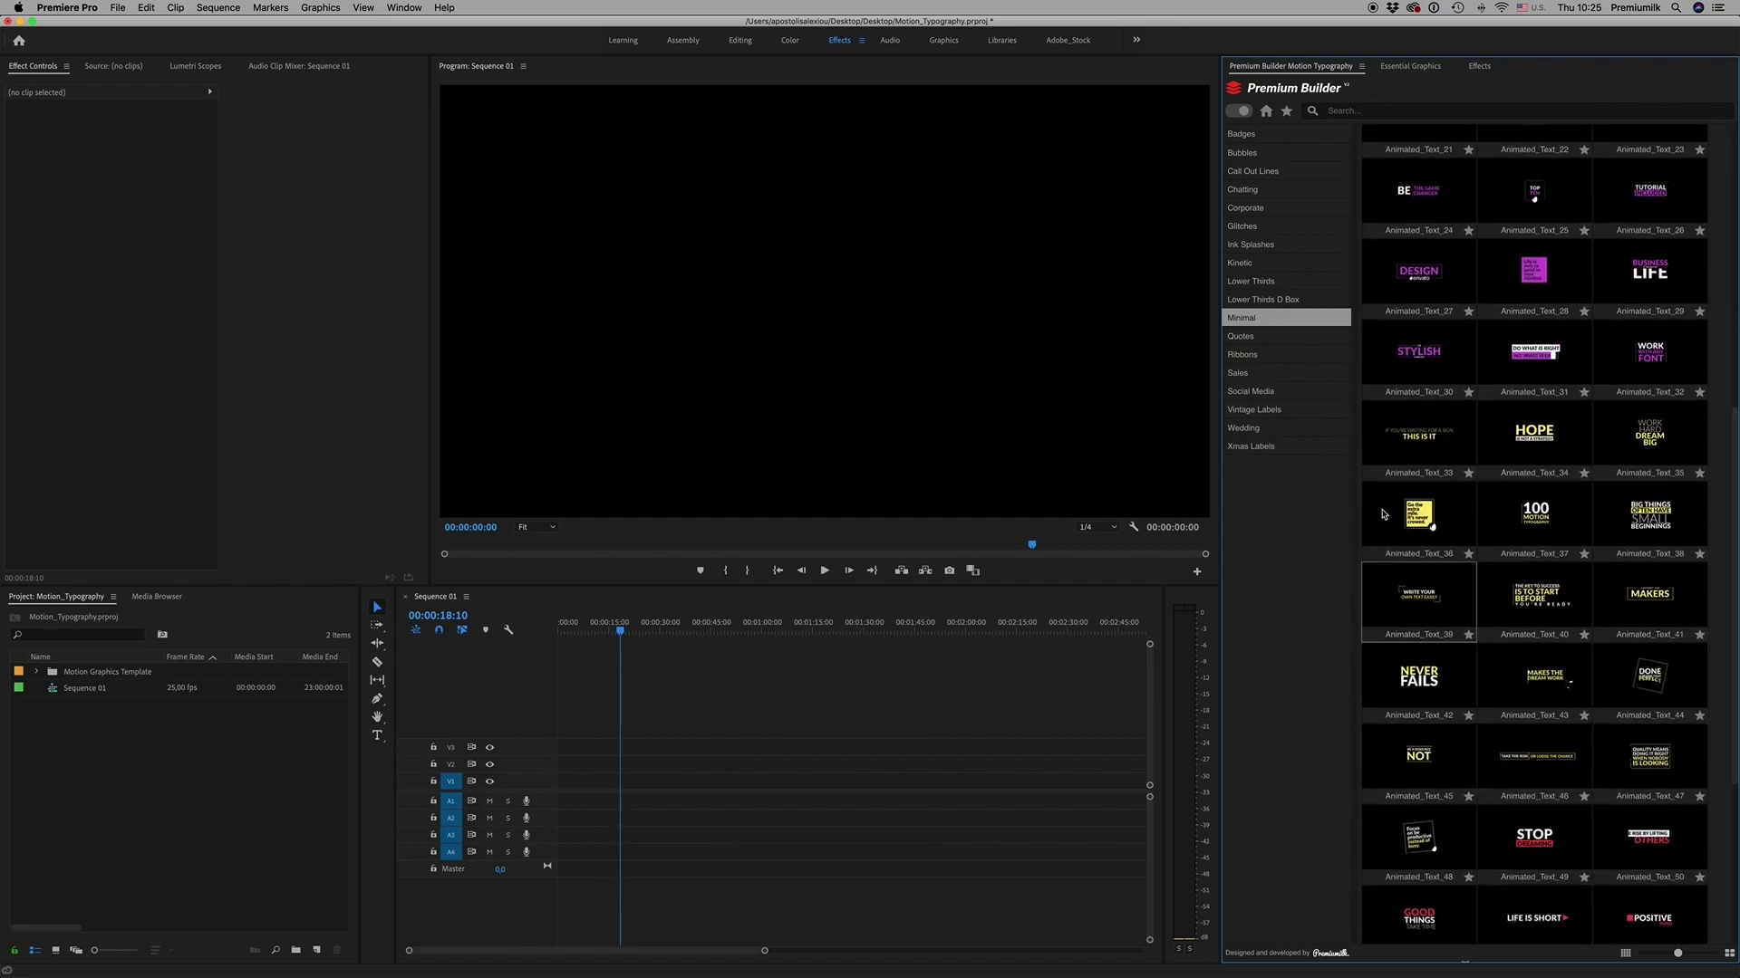
Insert the Animated_Text_30 STYLISH template onto V1 and scrub the playhead into it
left_click(1420, 357)
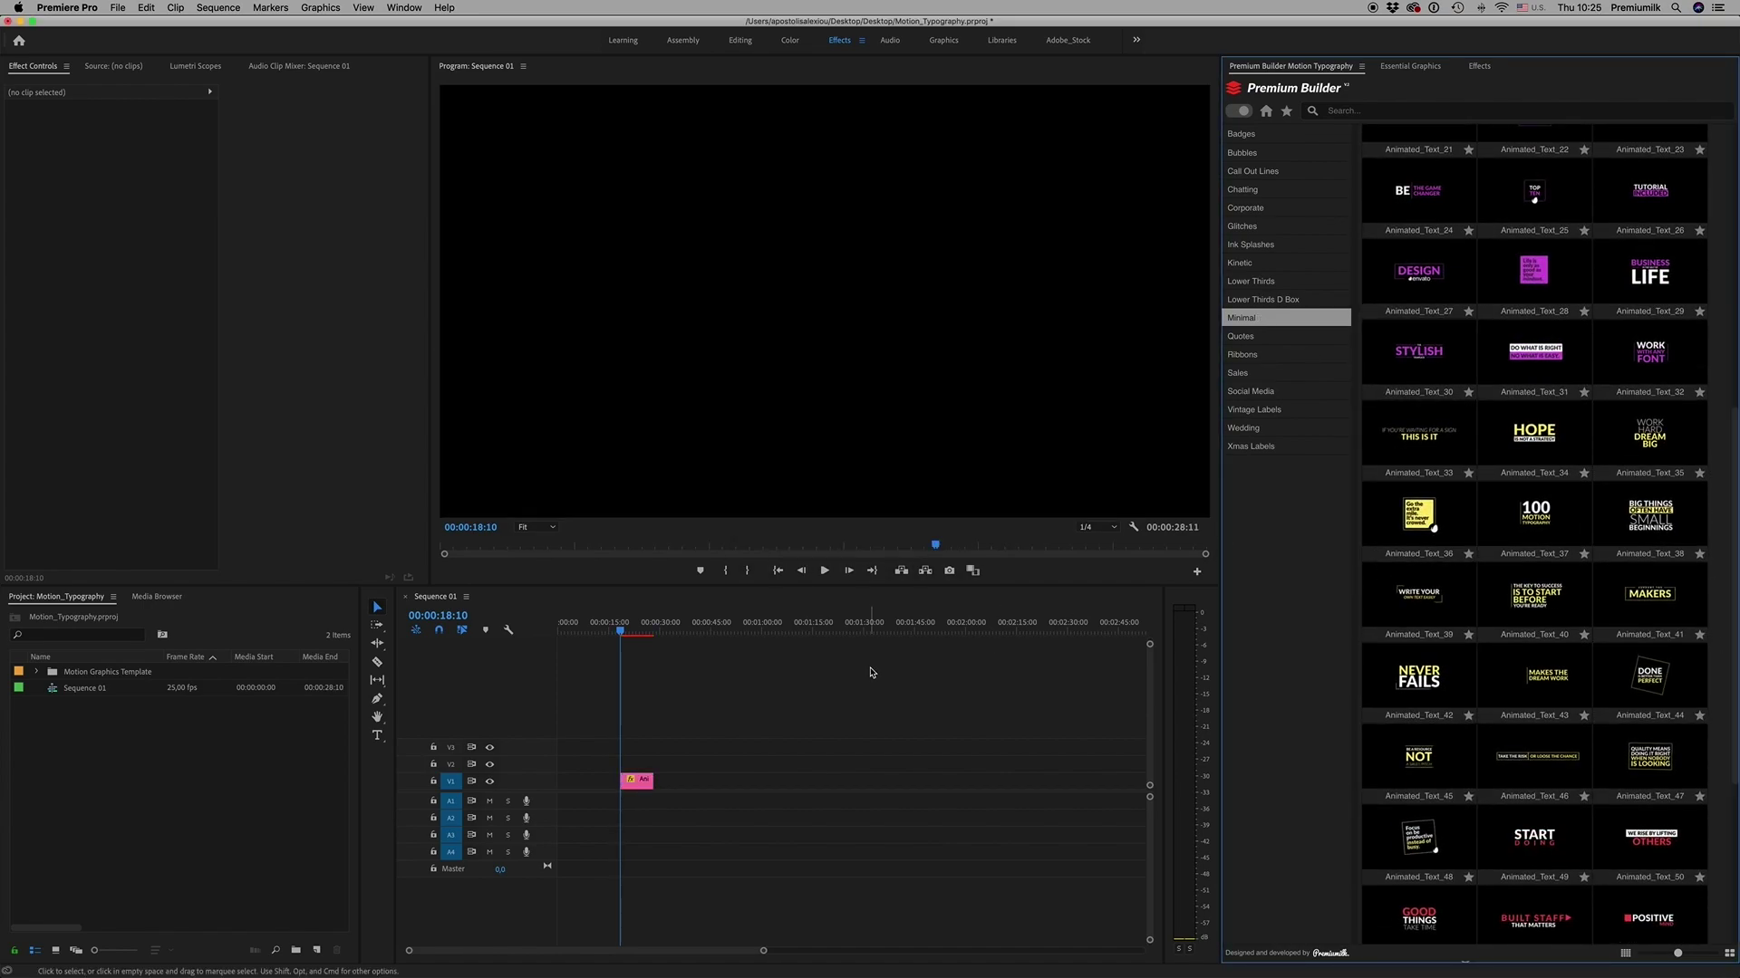
left_click(636, 632)
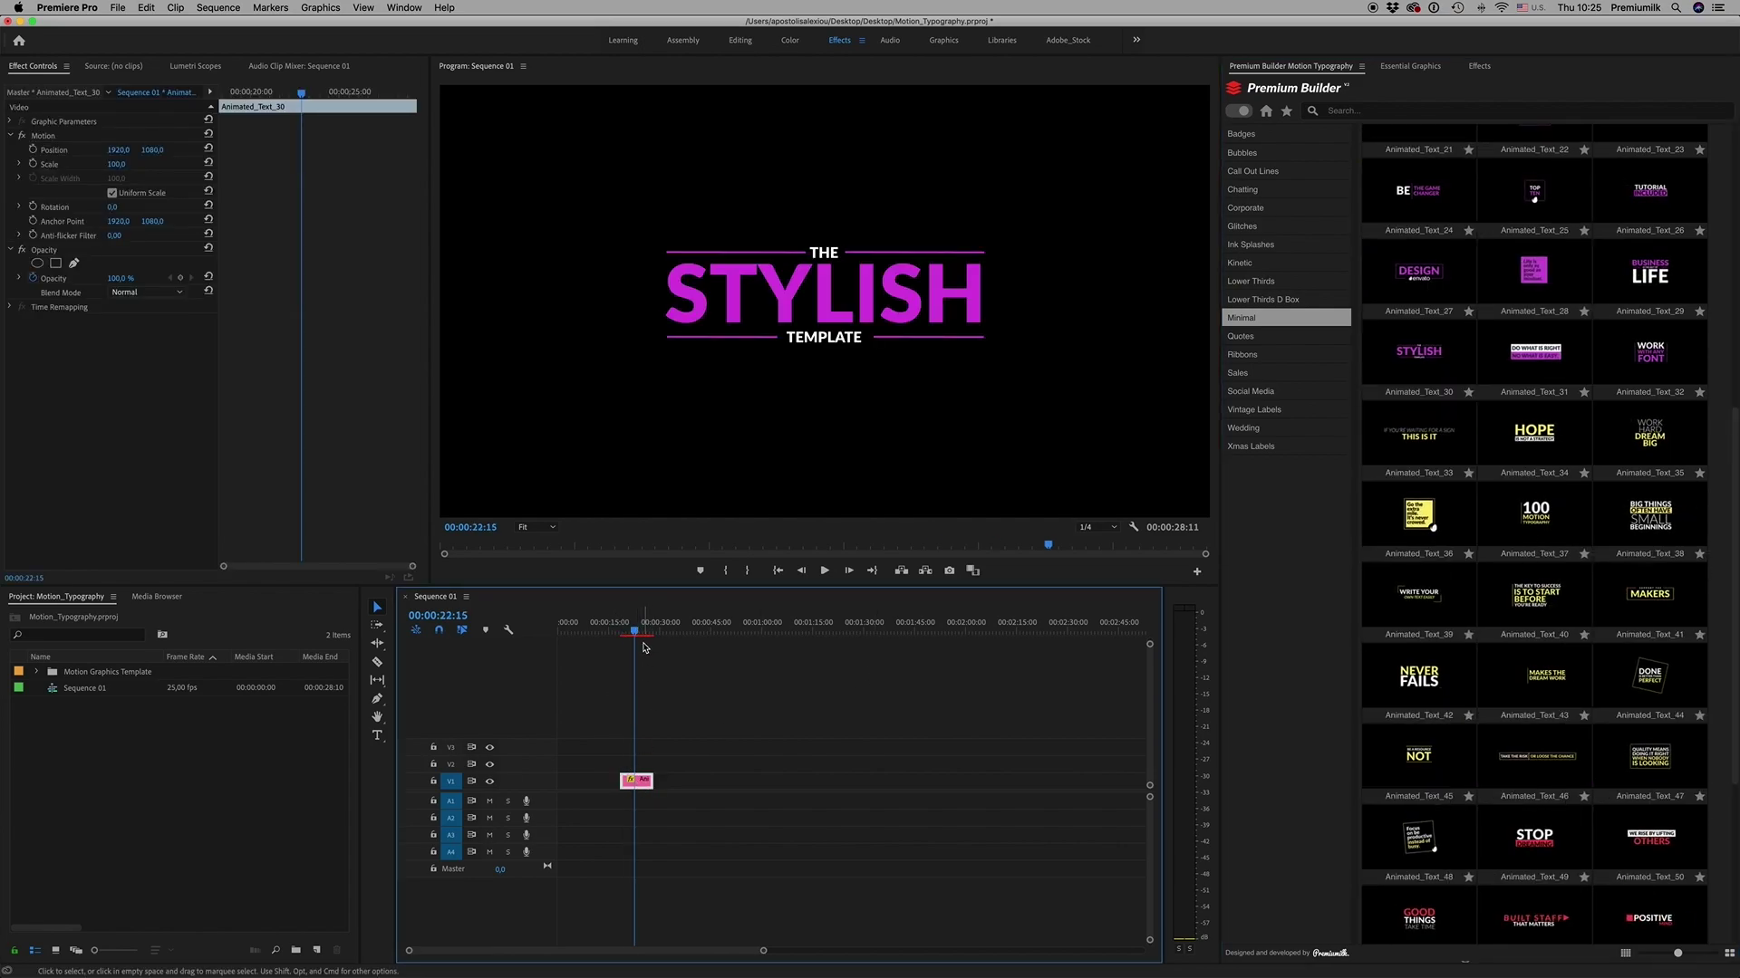
left_click(639, 632)
Inspect the title's settings in Essential Graphics, then show Ribbons templates in Premium Builder
left_click(1404, 67)
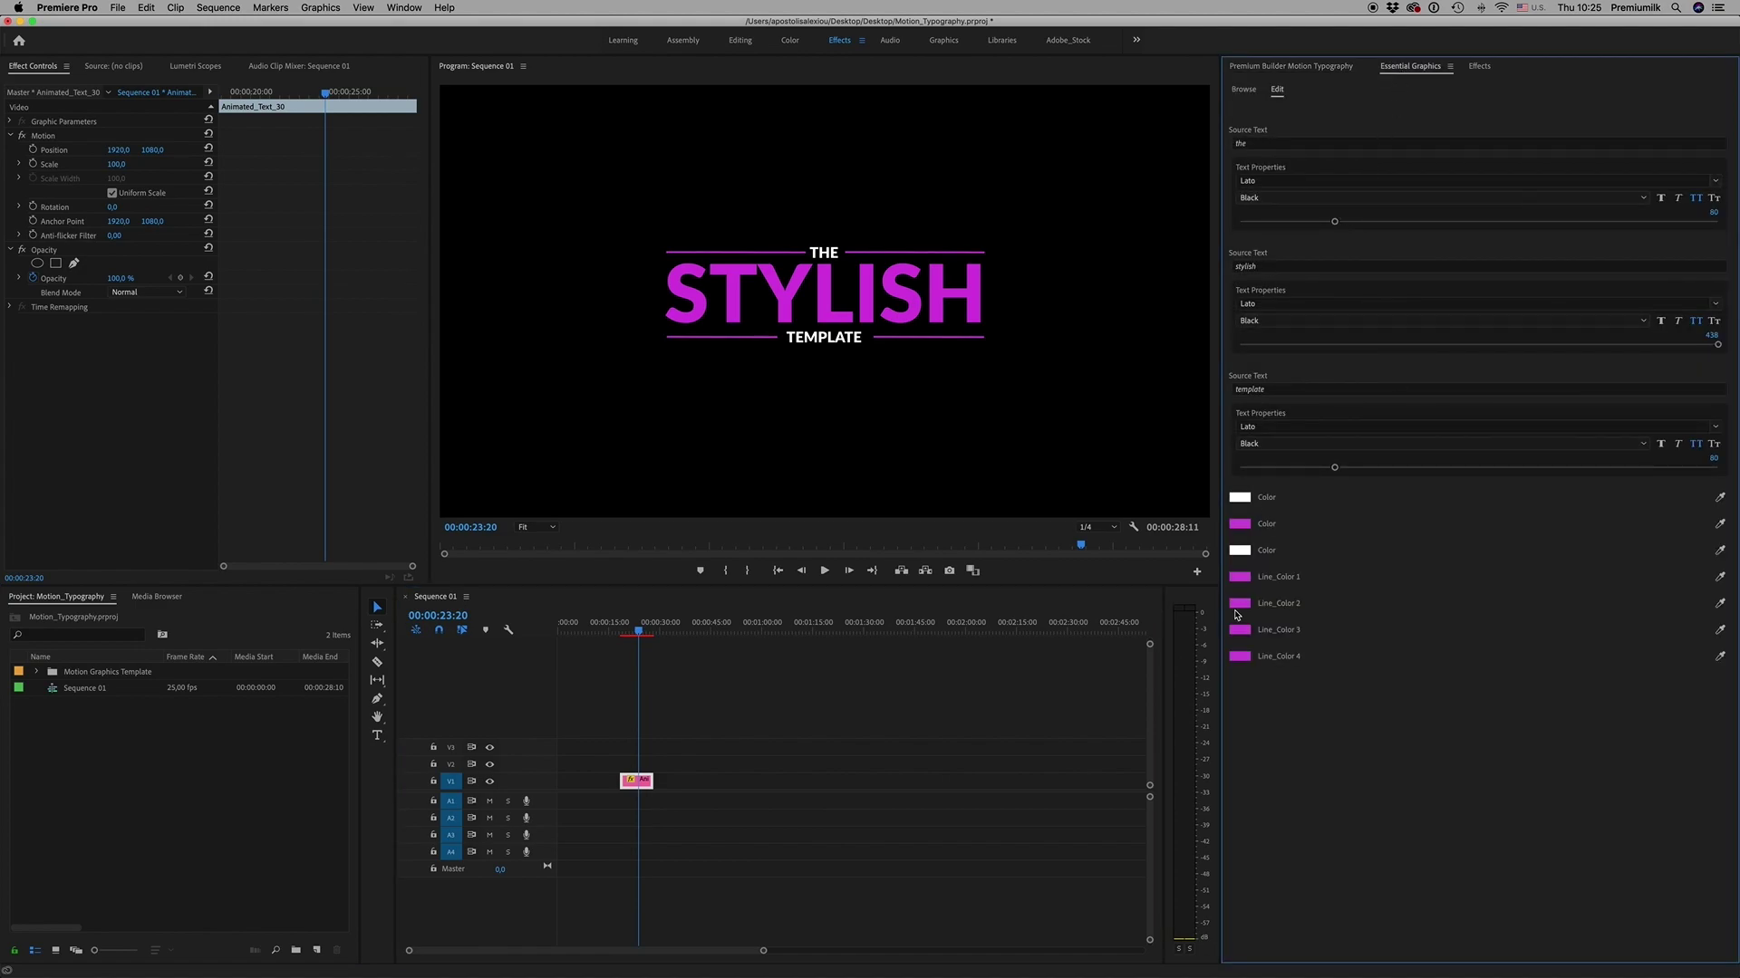
left_click(1245, 91)
left_click(1290, 66)
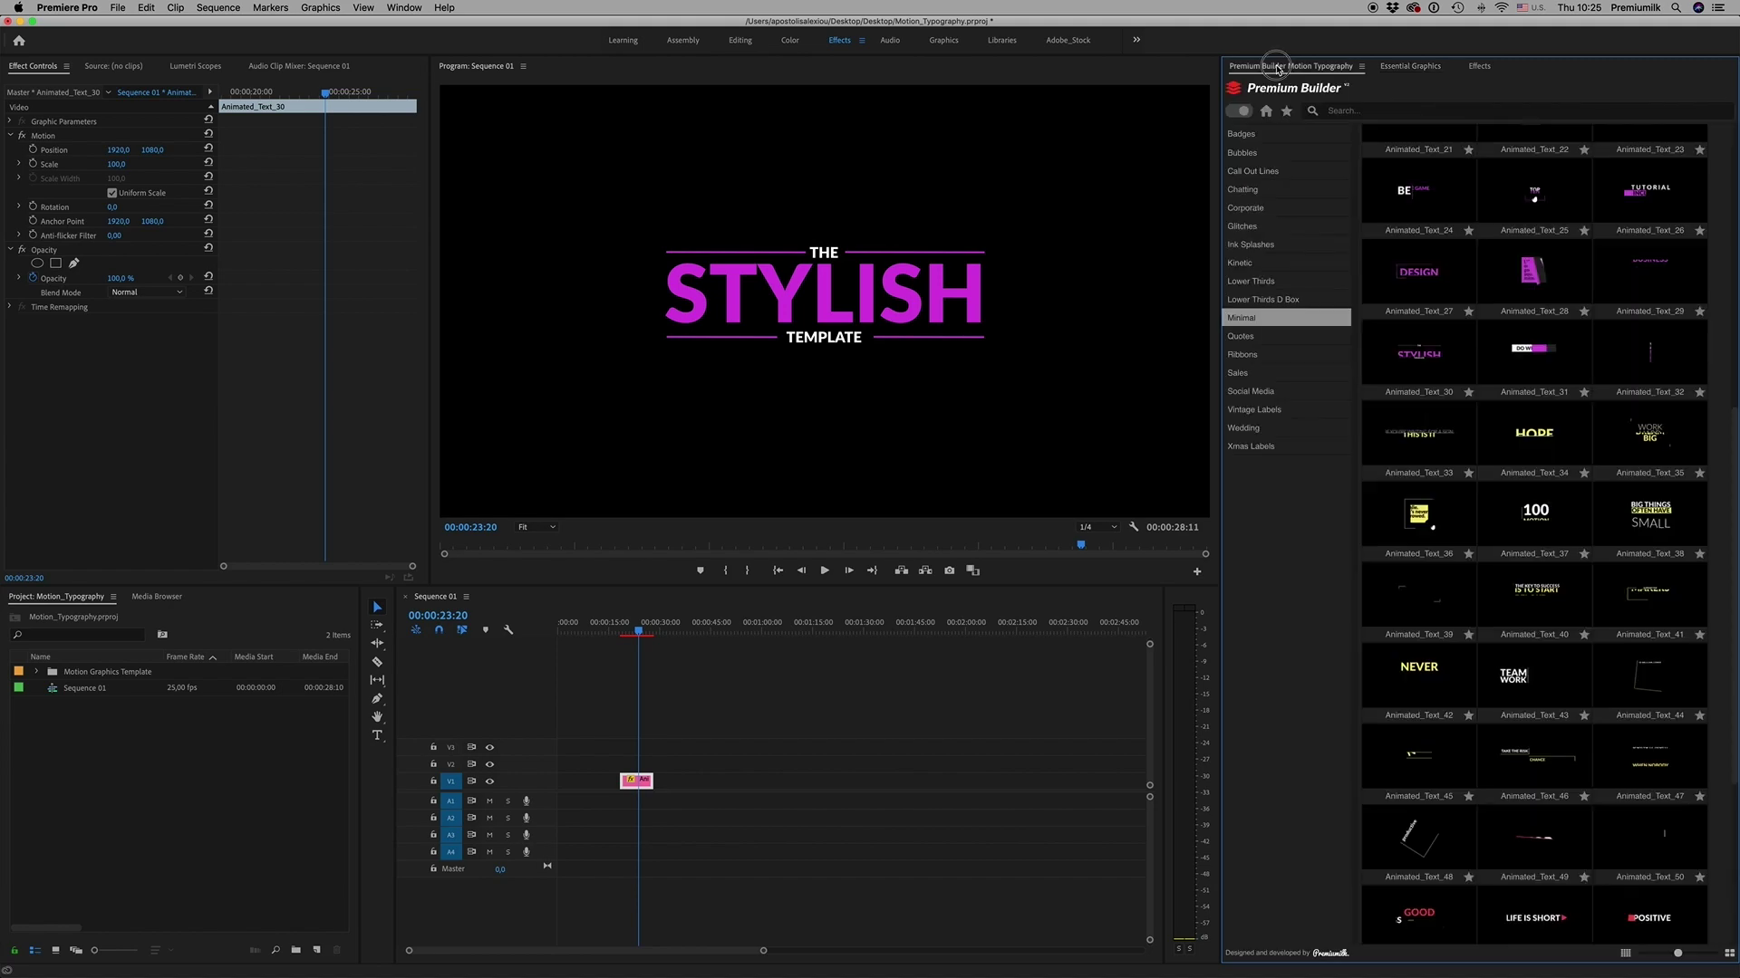
left_click(1316, 409)
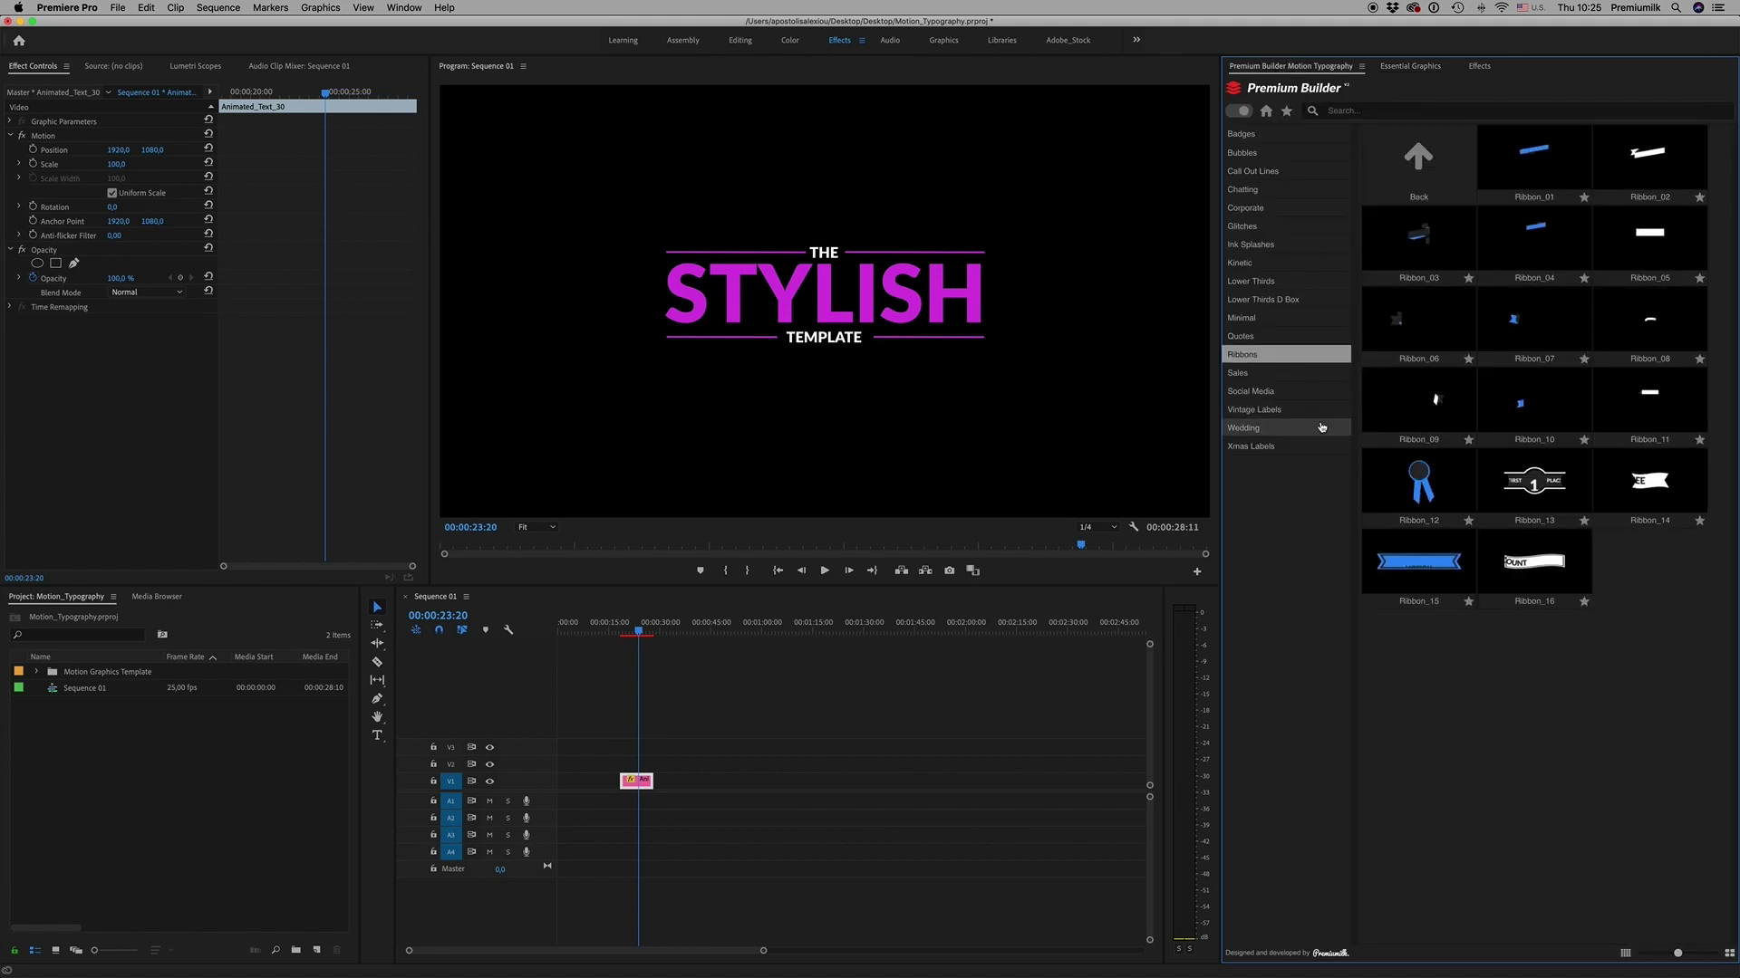
Open the Premium Builder Motion Pack panel and dock it beside Motion Typography
left_click(404, 7)
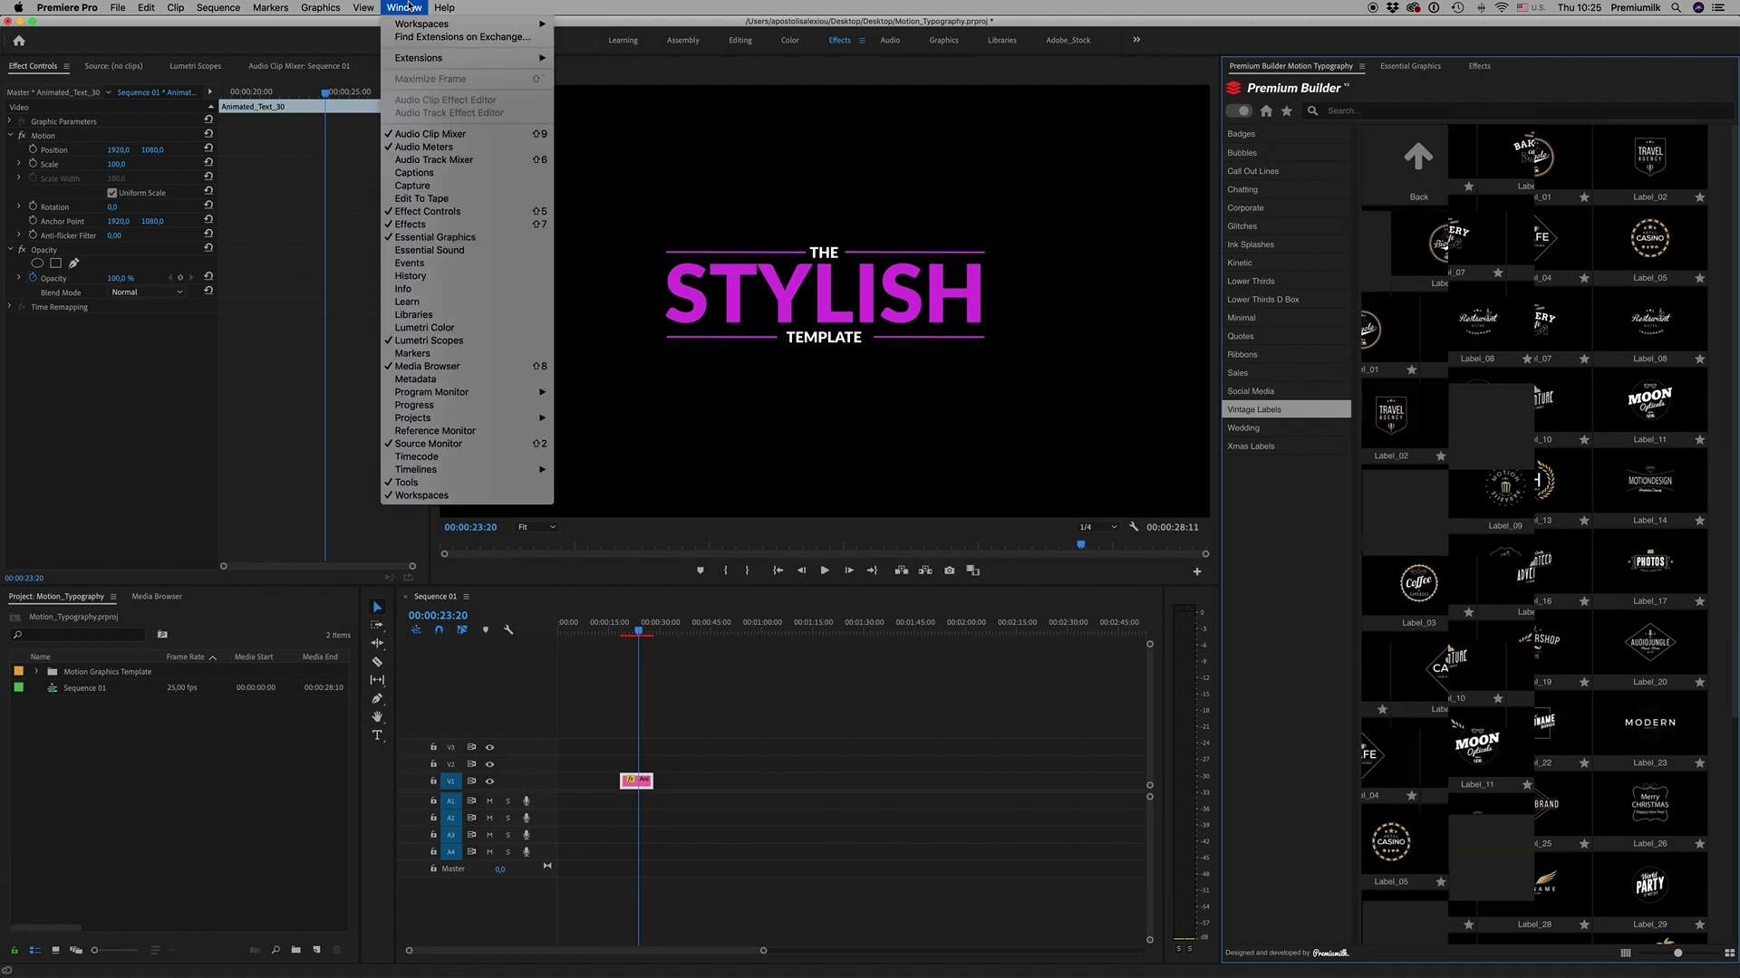
mouse_move(440, 63)
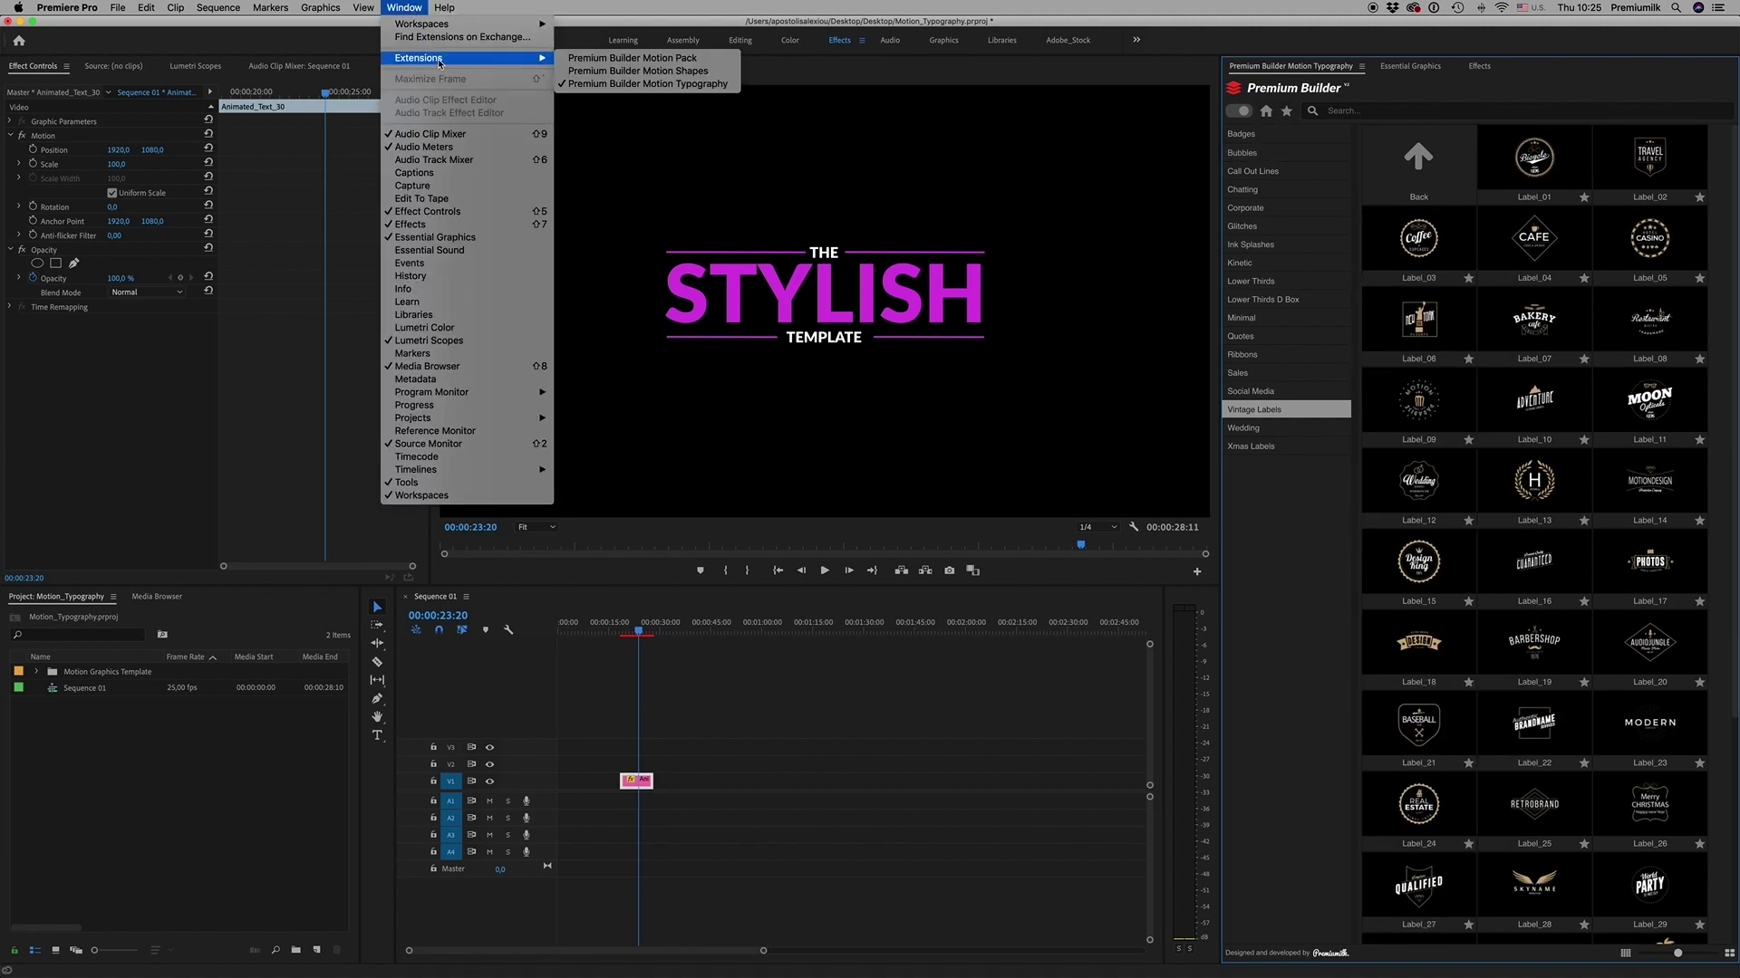
left_click(631, 58)
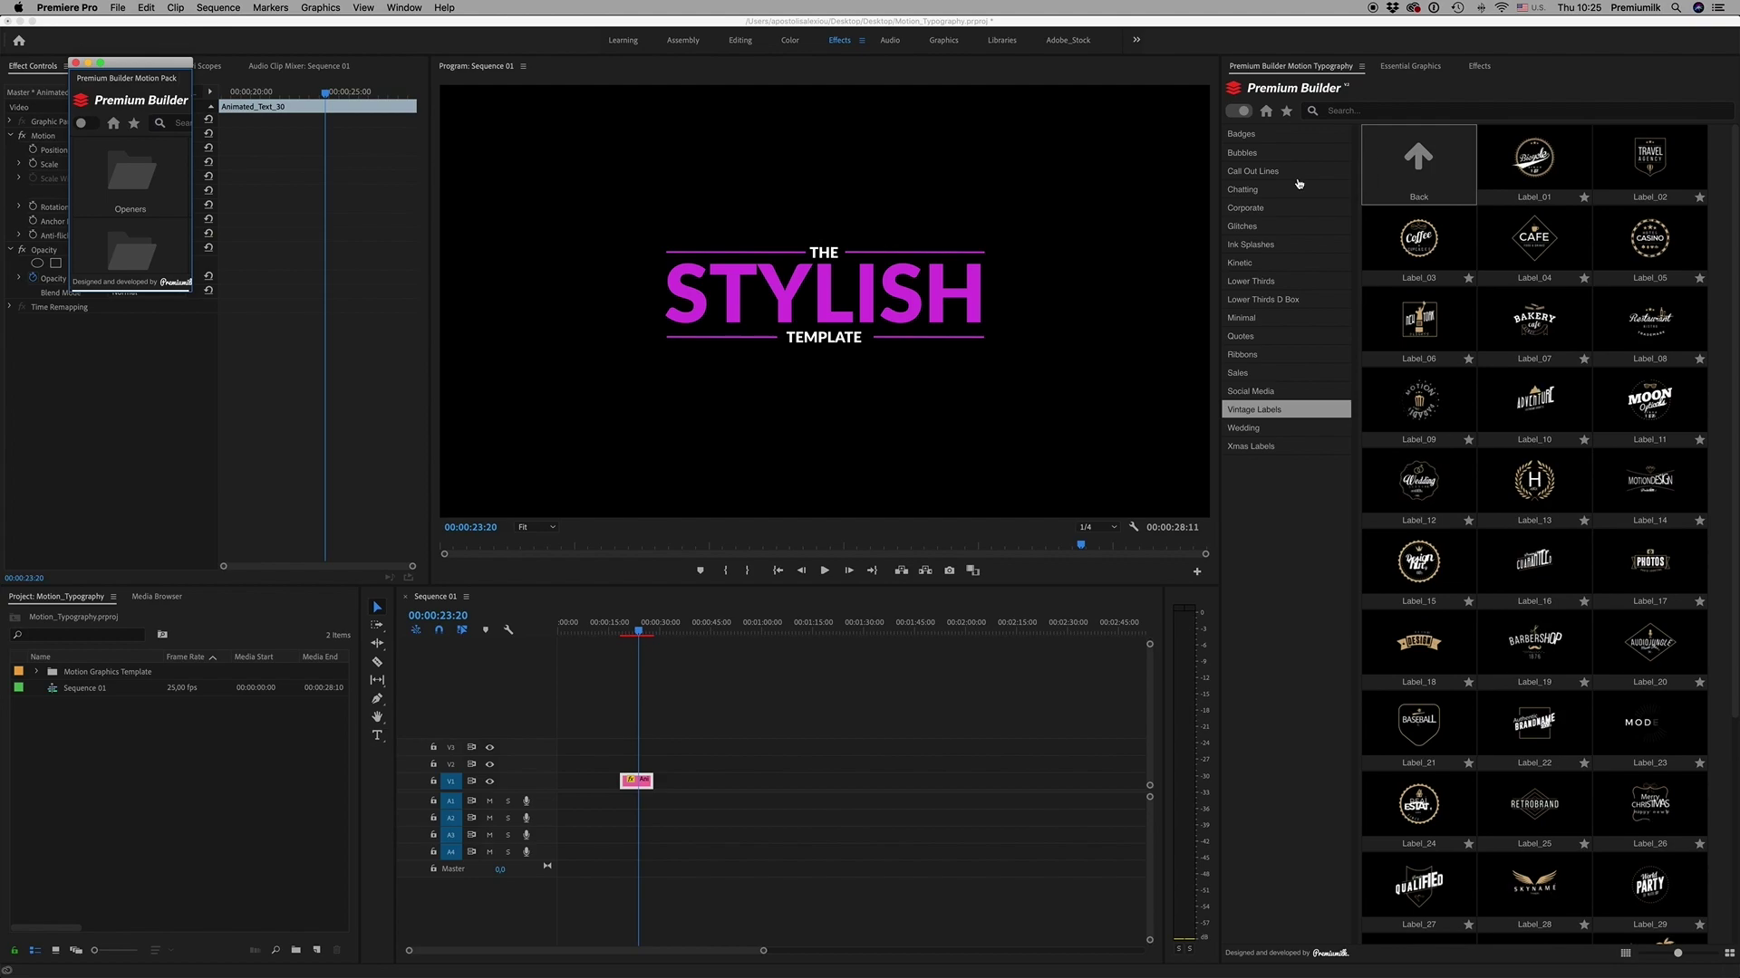
left_click_drag(1318, 197, 1291, 175)
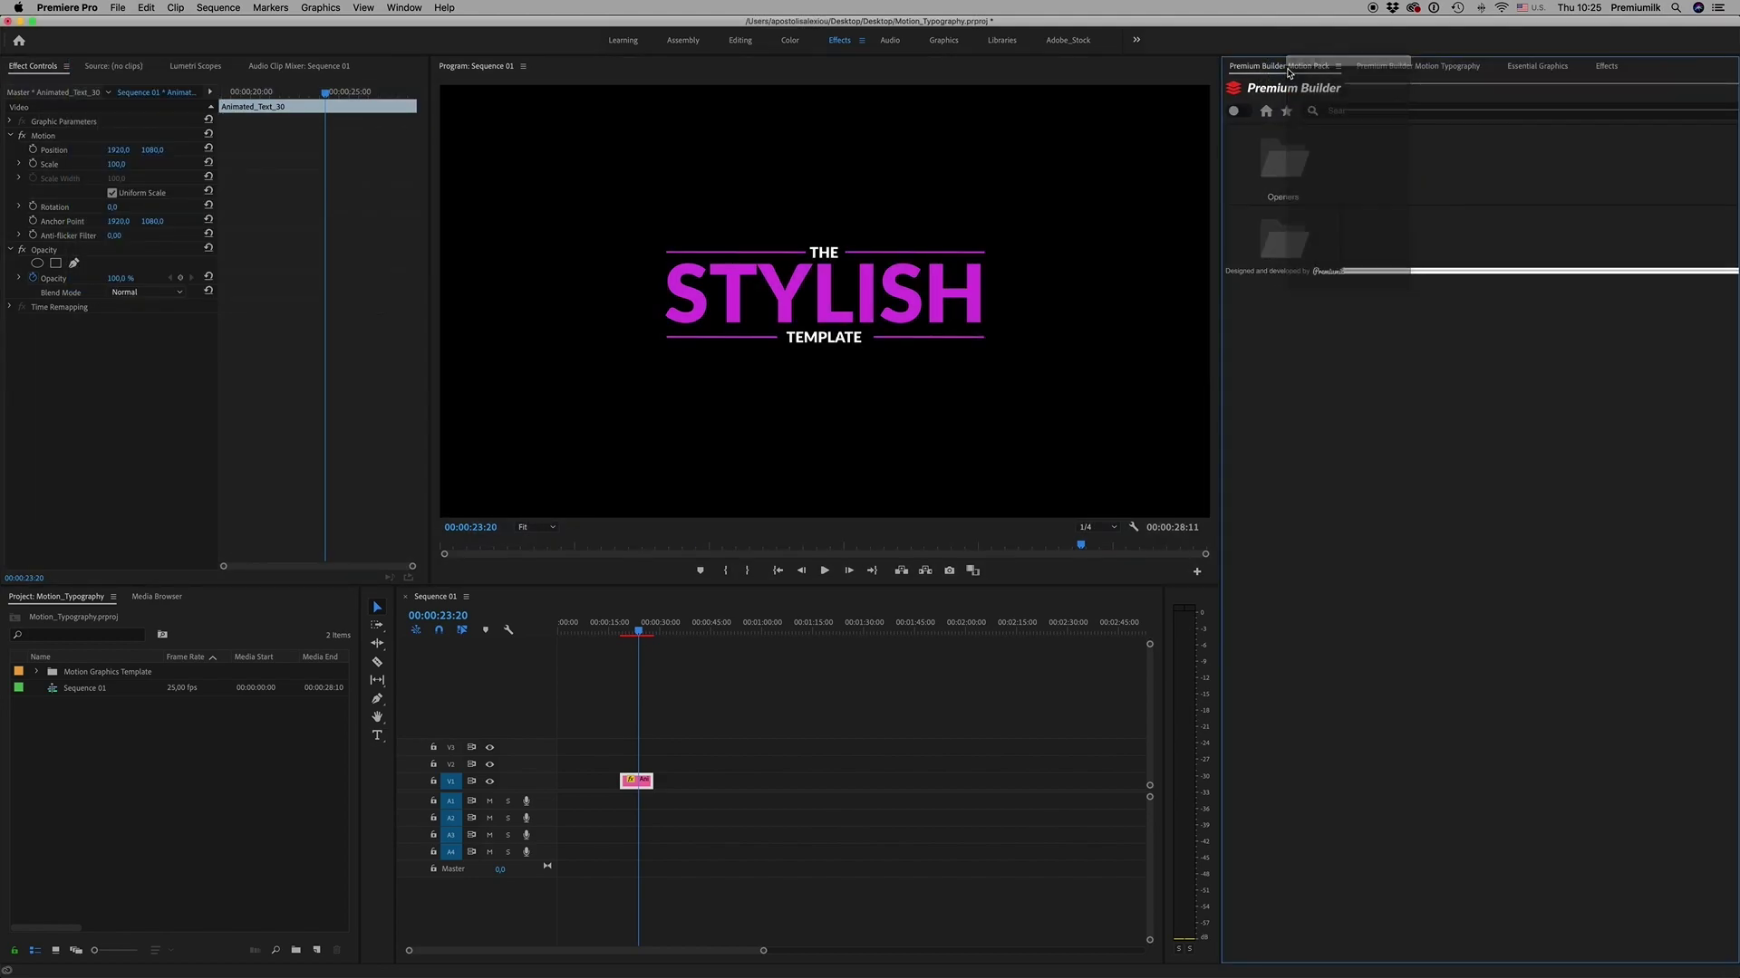
Browse the Motion Pack's Typography Openers and Motion Shapes Motion Energy templates
left_click(1239, 111)
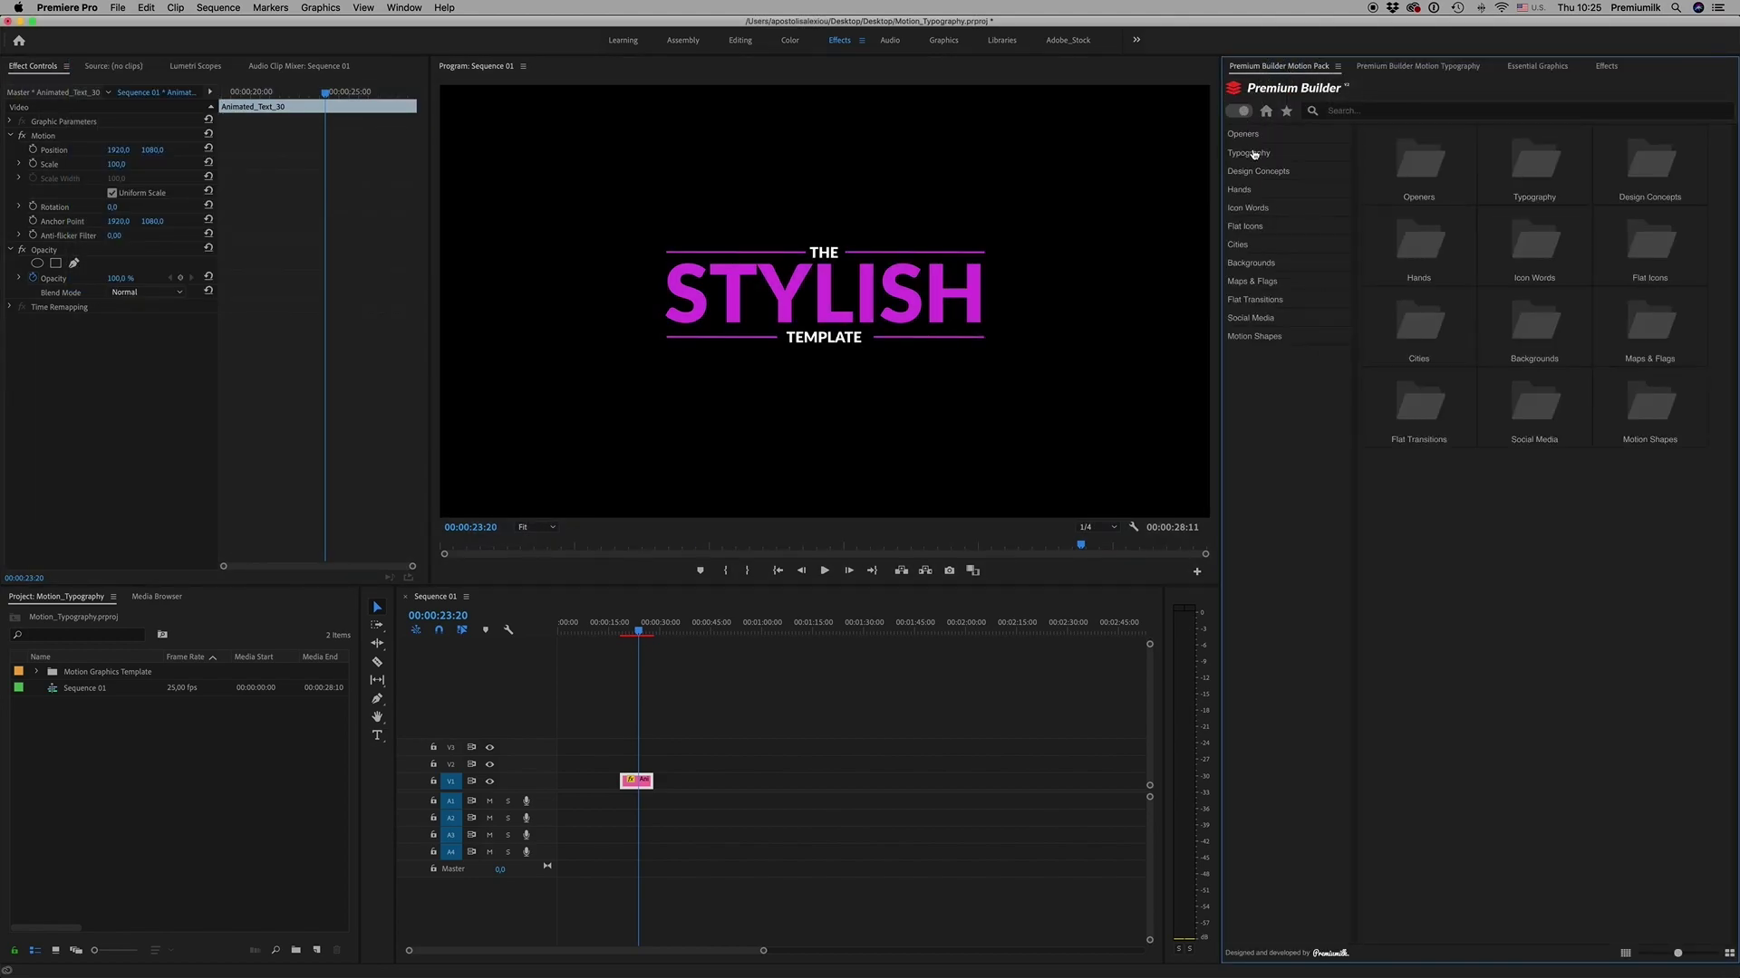
left_click(1253, 154)
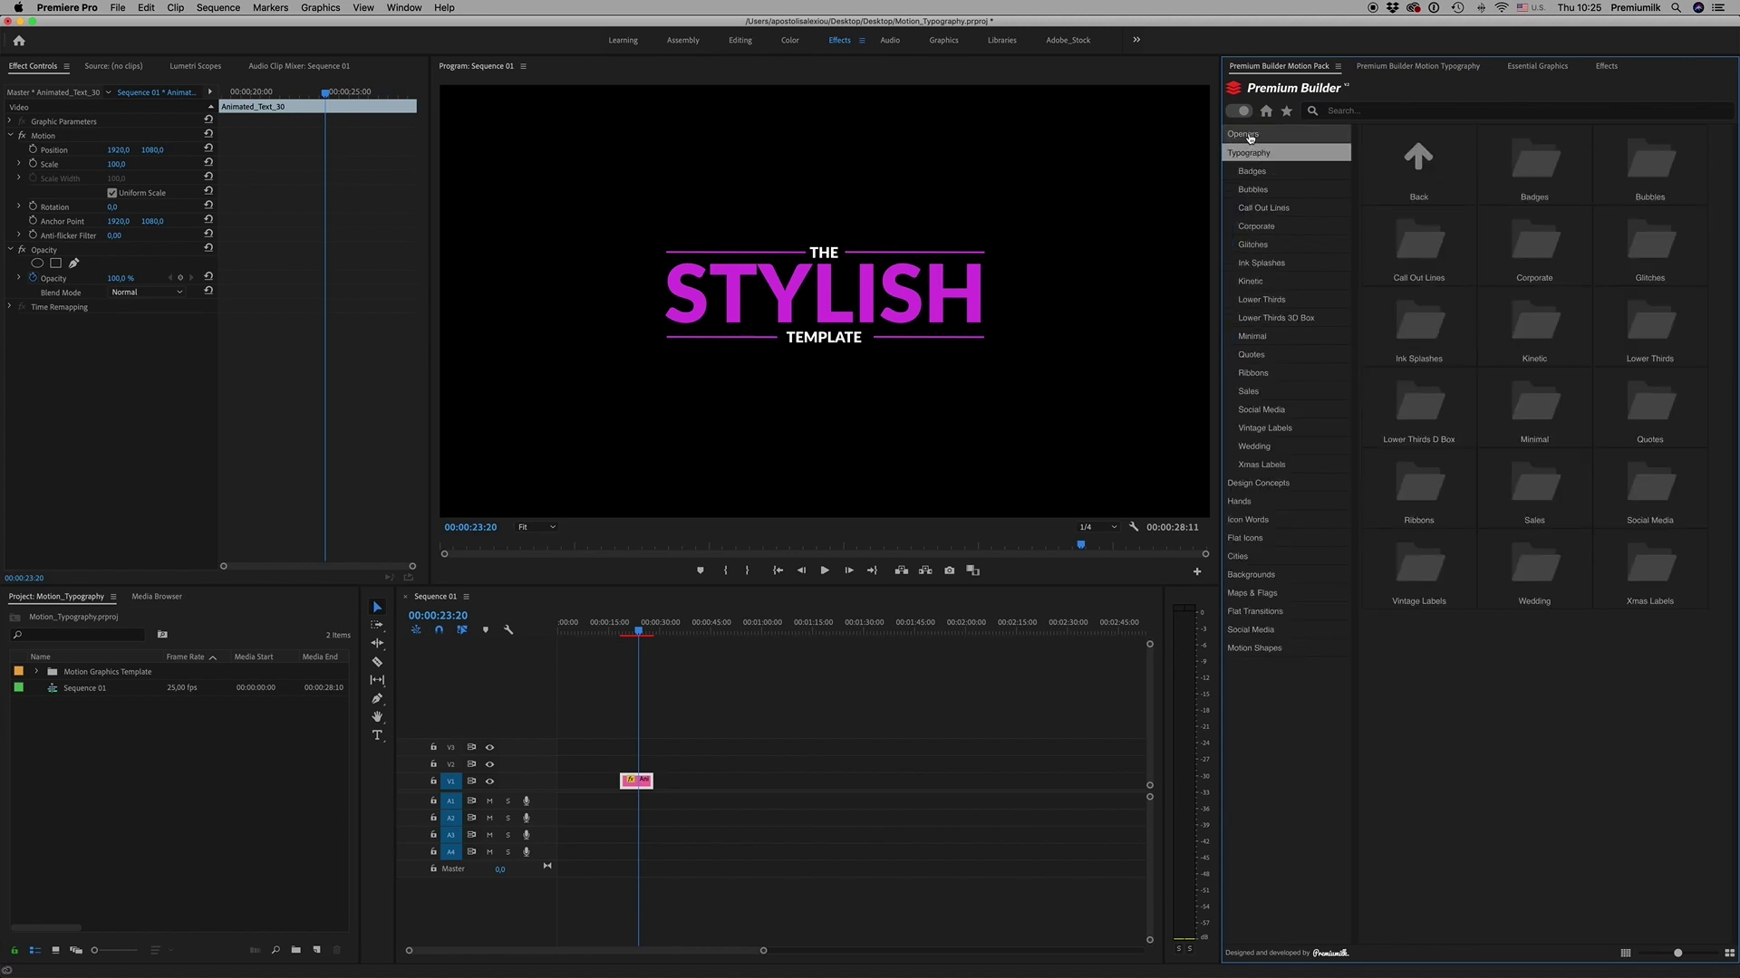
left_click(1249, 135)
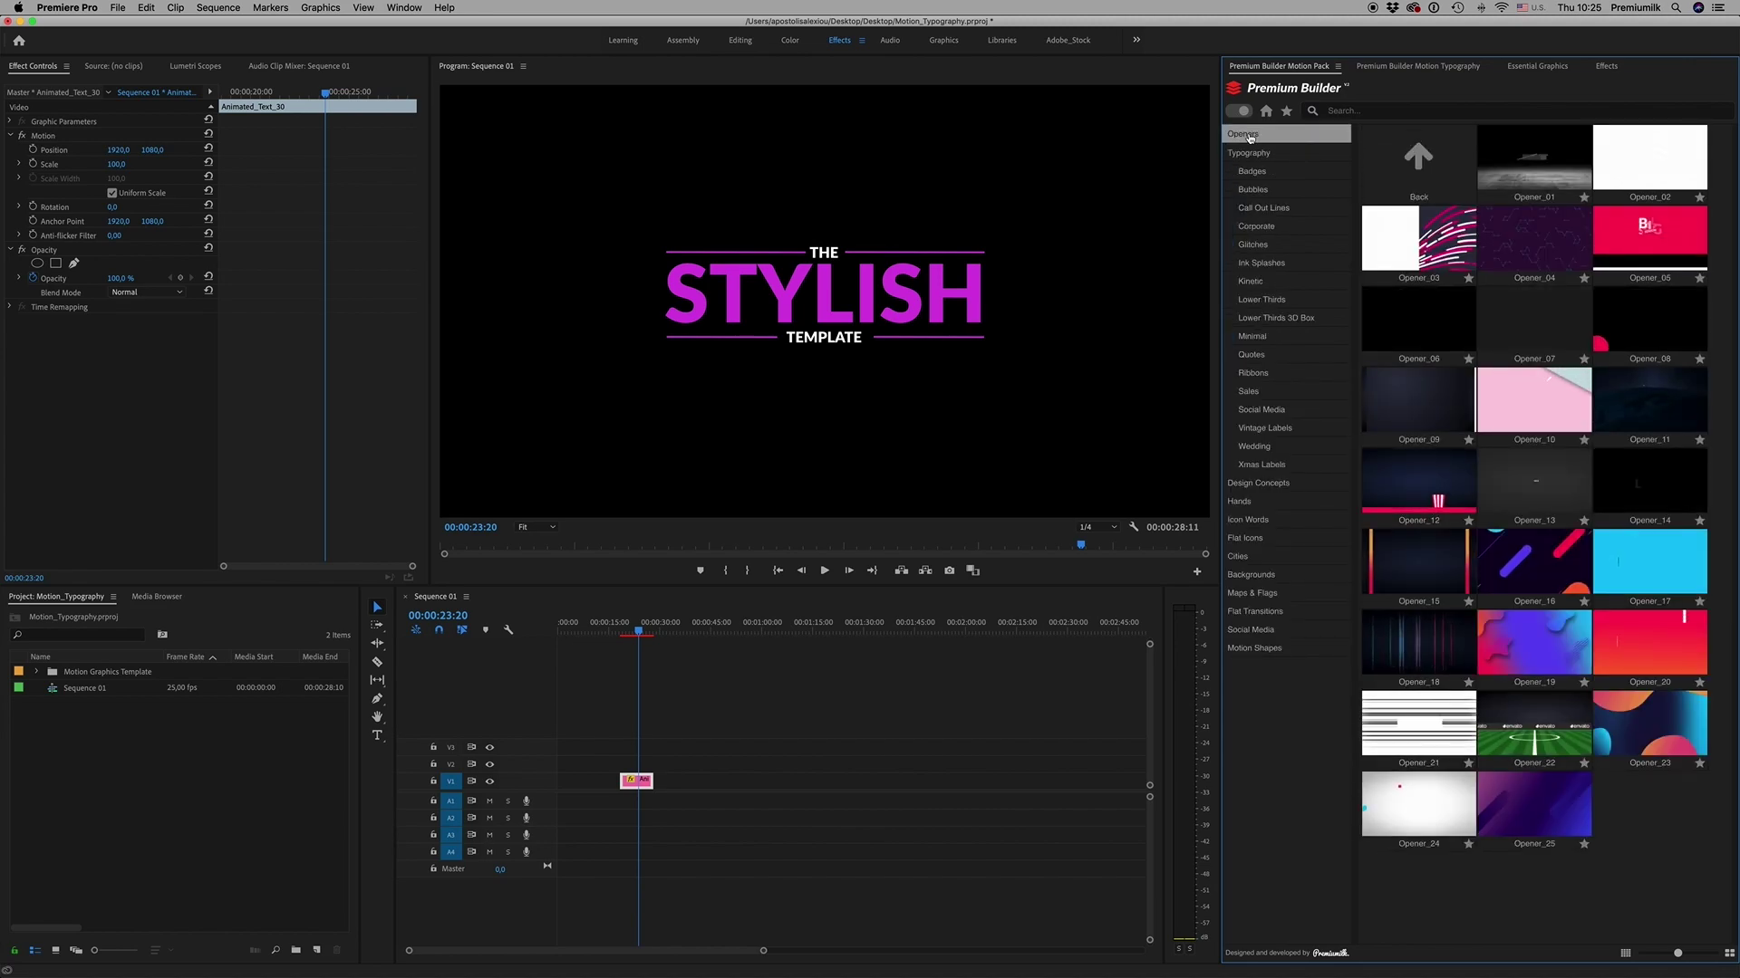
left_click(1282, 648)
left_click(1273, 683)
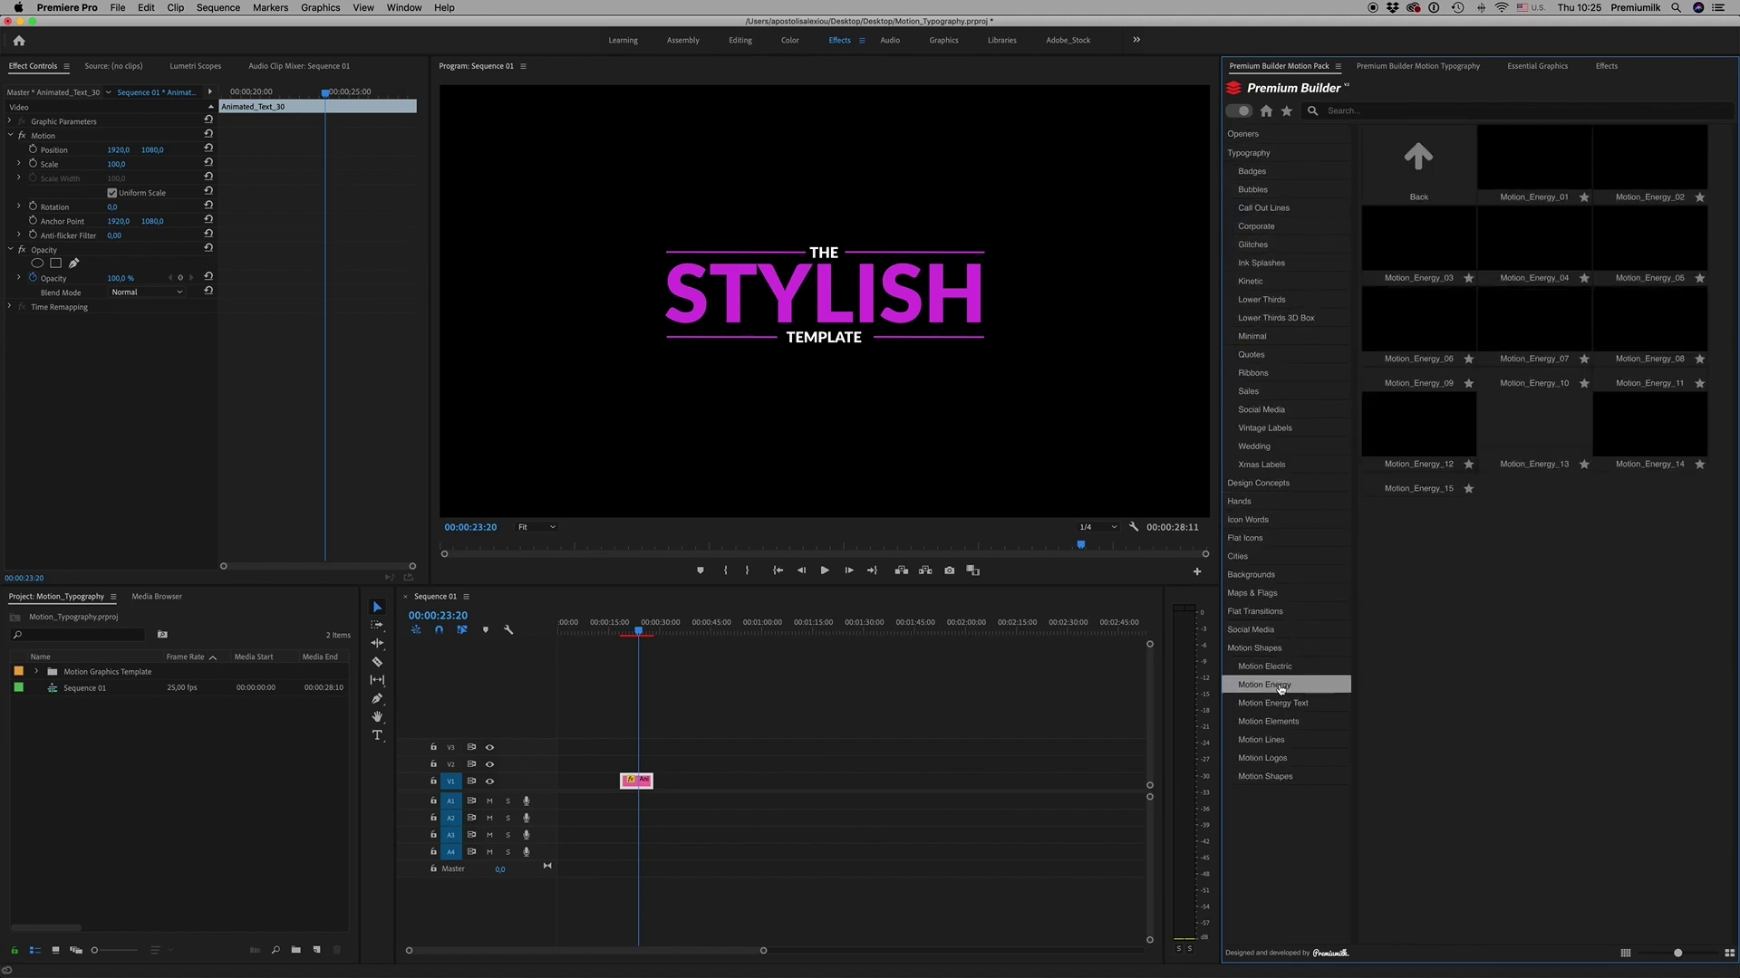
left_click(1259, 650)
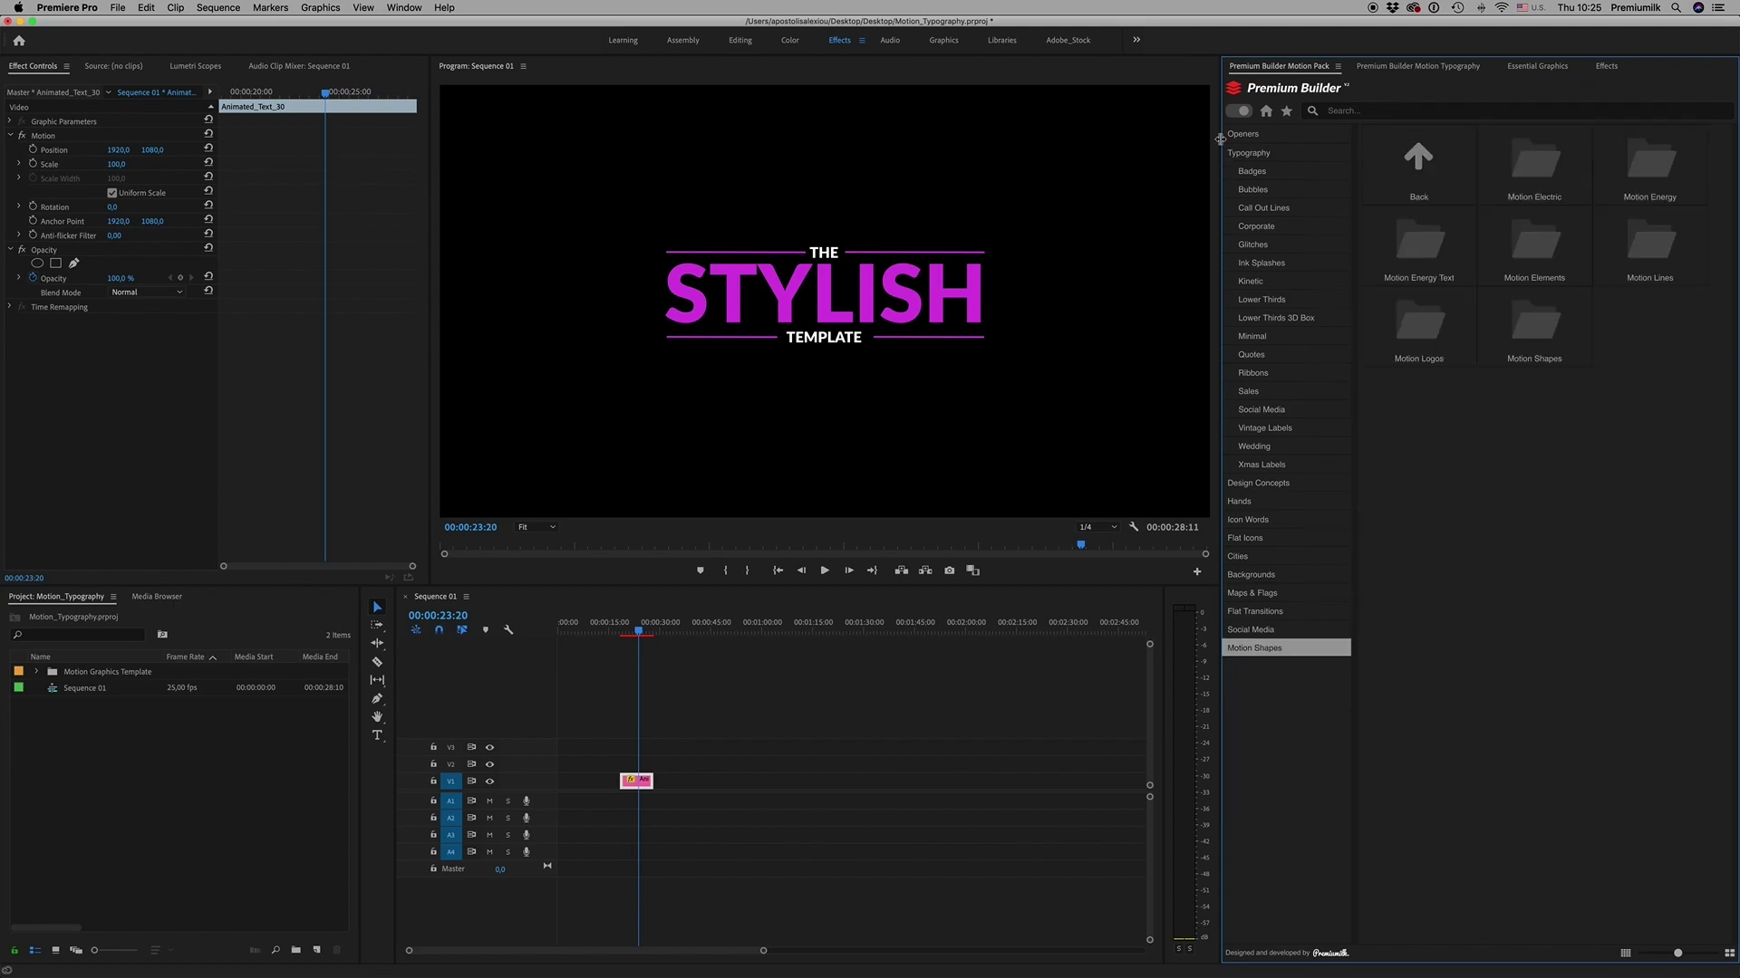
left_click(1260, 154)
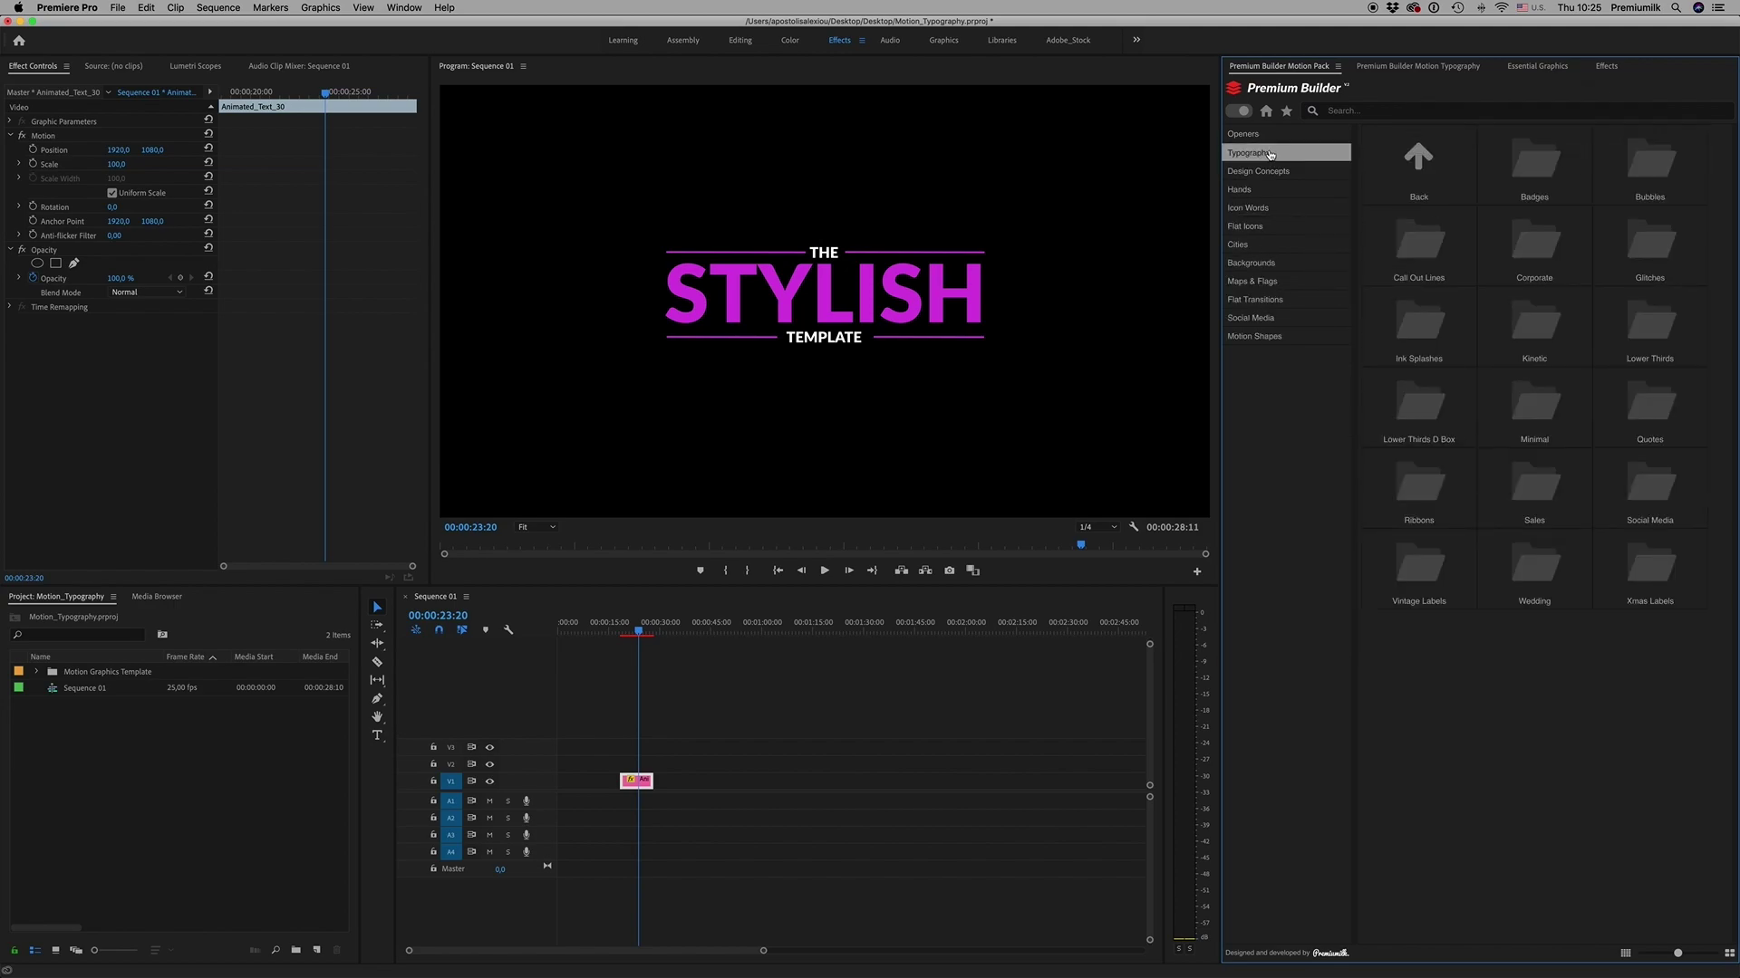
left_click(1253, 138)
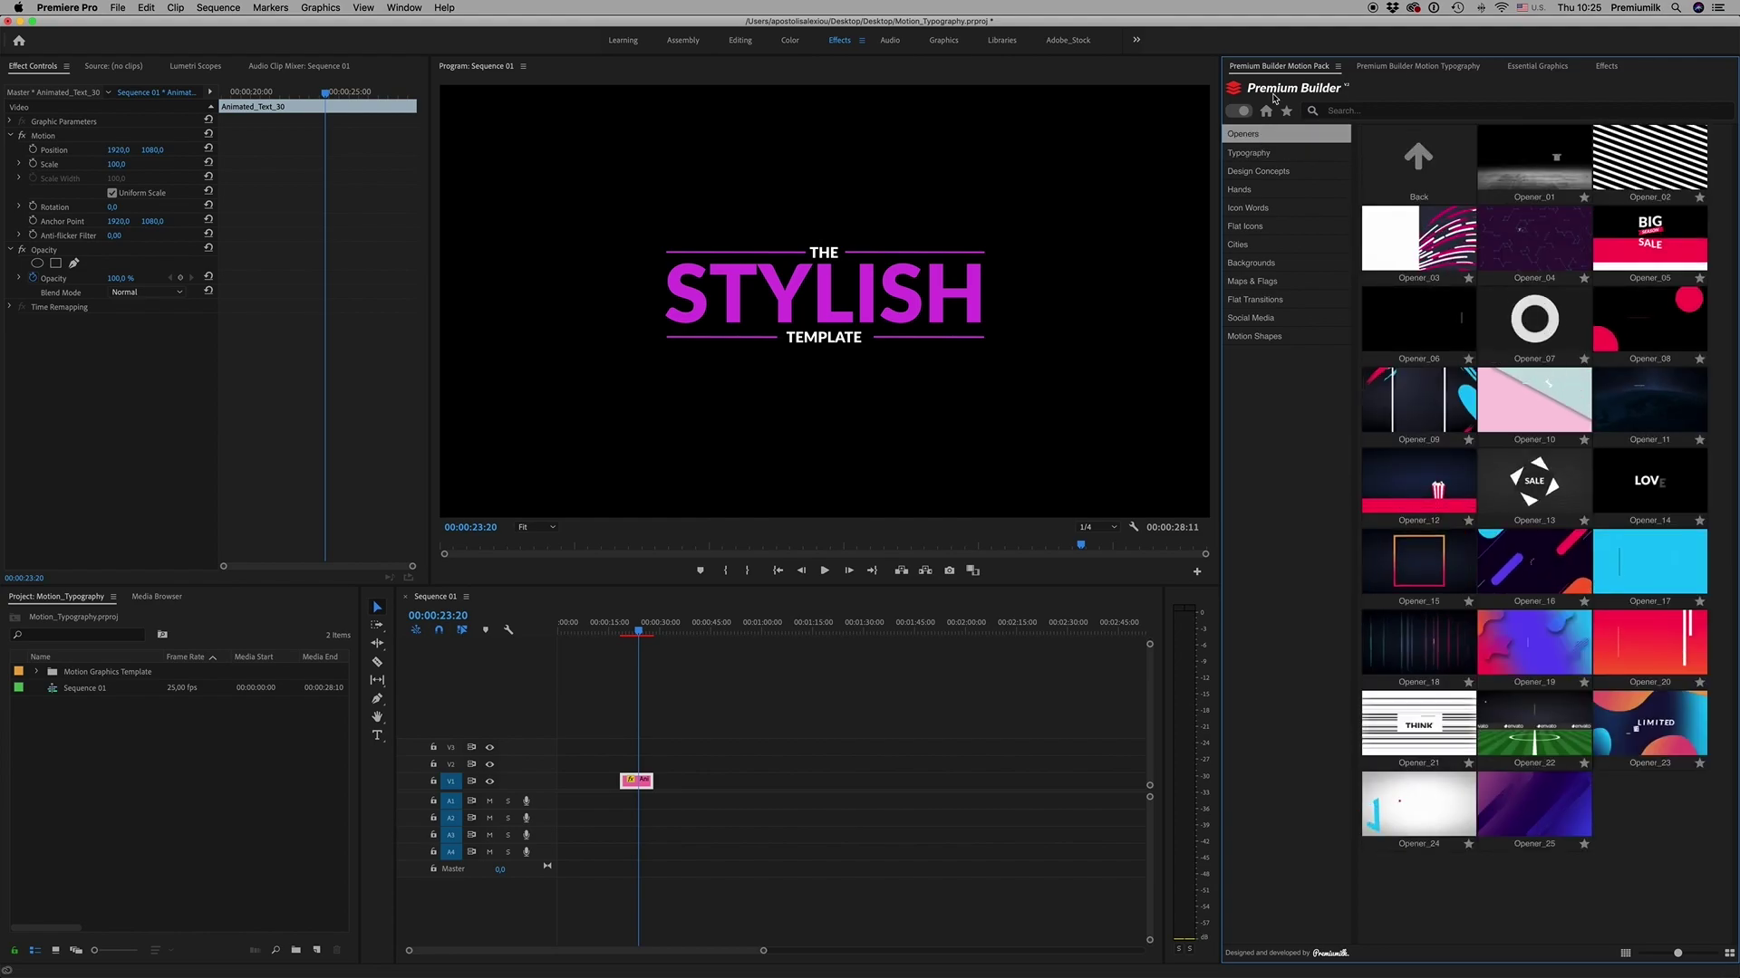
Switch to the Motion Typography panel and show Badges, then the Glitches templates
left_click(1416, 65)
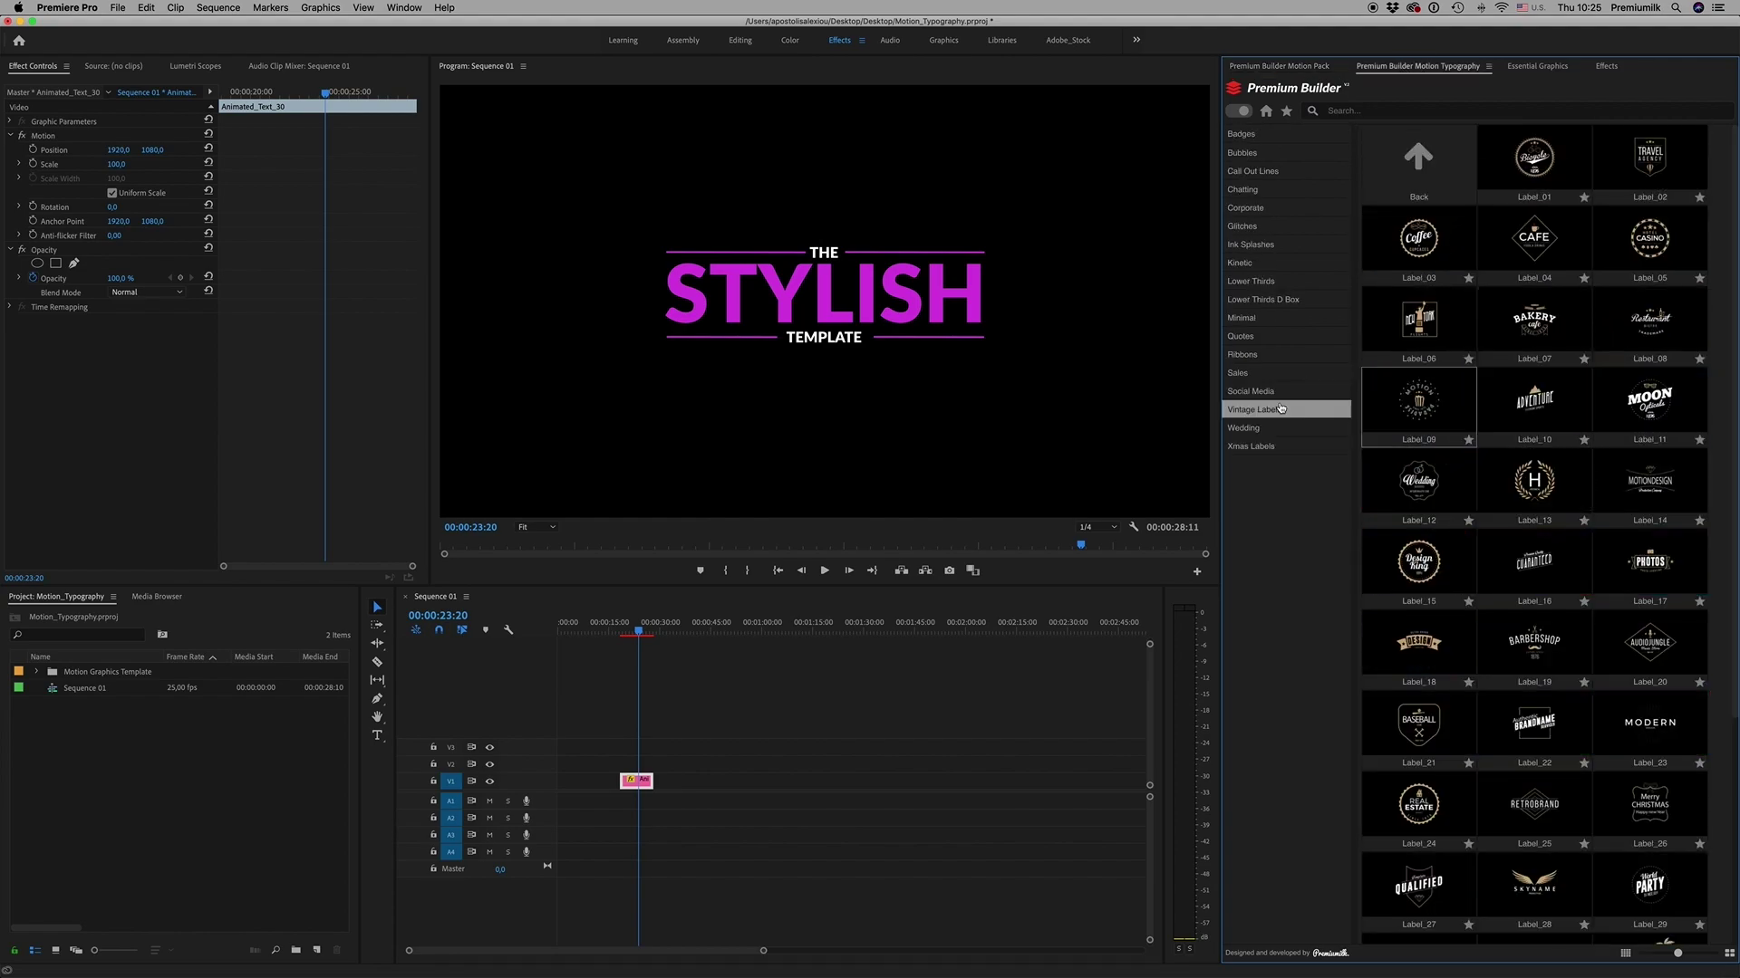
left_click(1241, 134)
left_click(1254, 236)
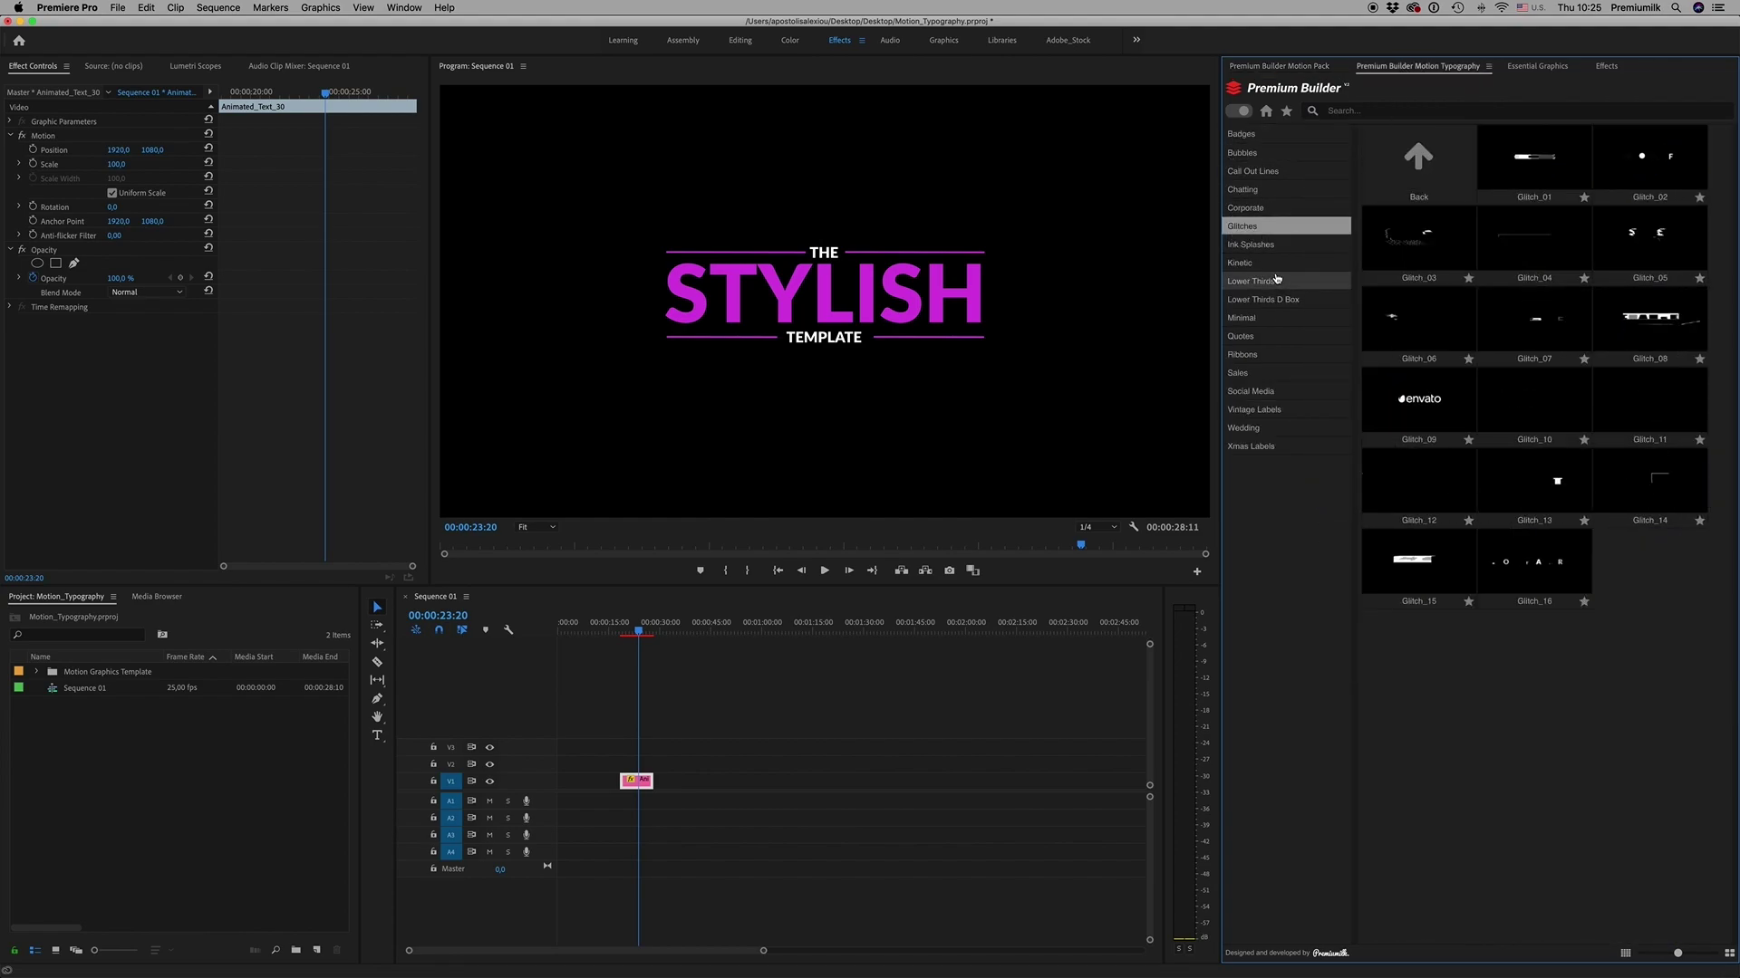